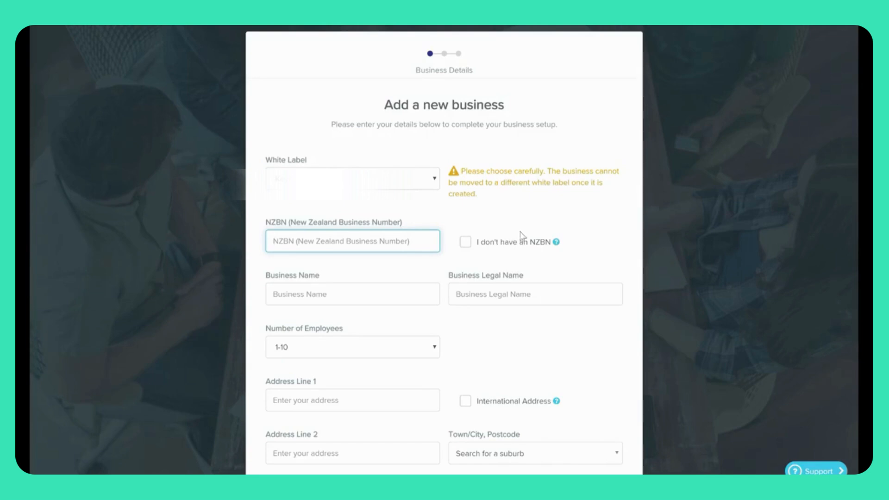
# Mark the business as having no NZBN and enter NZ Webinar Demo as both business and legal name.
pyautogui.click(466, 242)
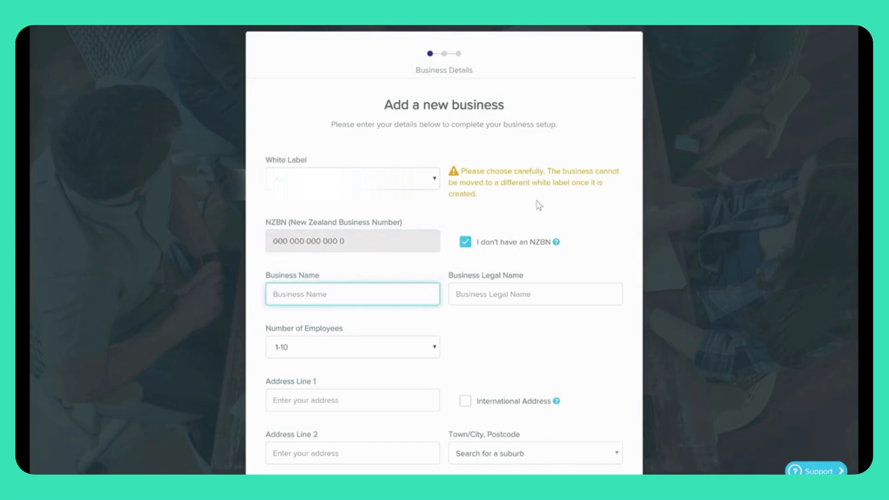
pyautogui.scroll(-1, 539, 206)
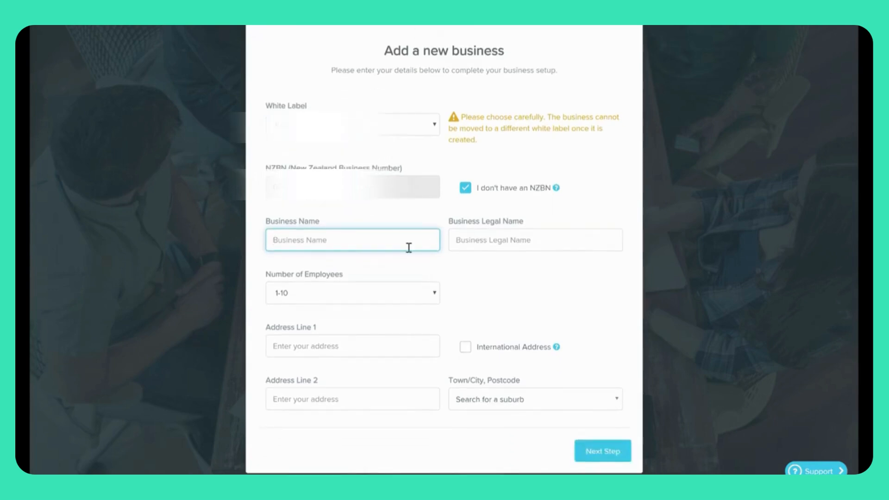
pyautogui.write('NZ Webinar Demo')
pyautogui.press('Tab')
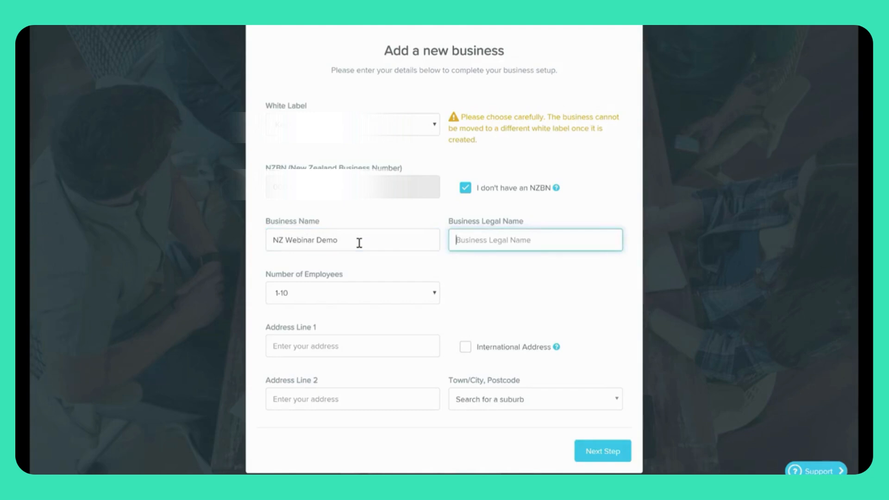
pyautogui.write('NZ Webinar Demo')
pyautogui.click(488, 302)
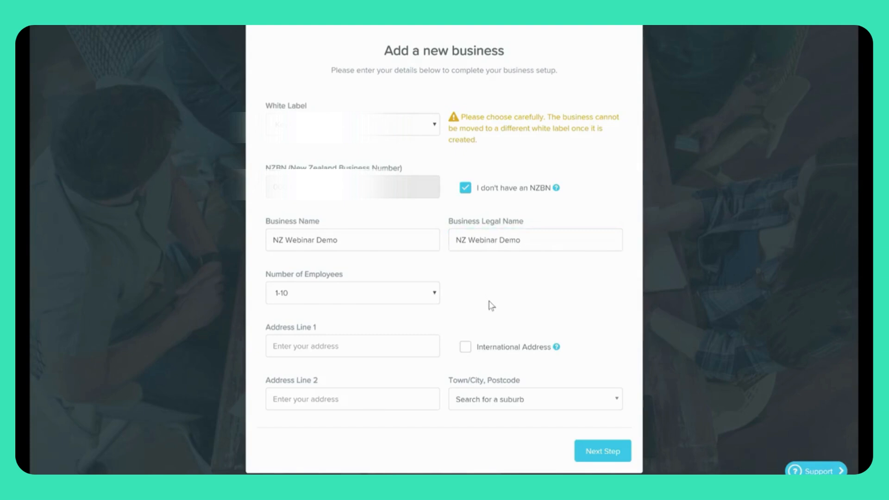
pyautogui.click(398, 301)
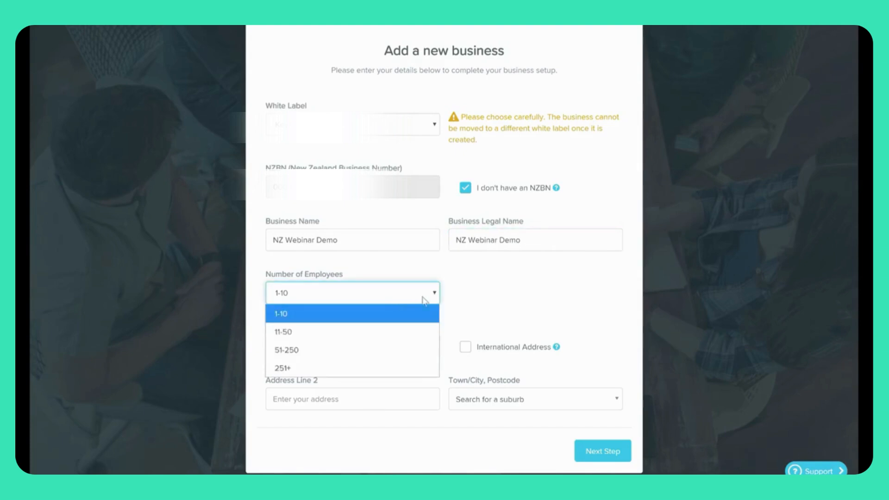
pyautogui.click(421, 314)
pyautogui.click(523, 305)
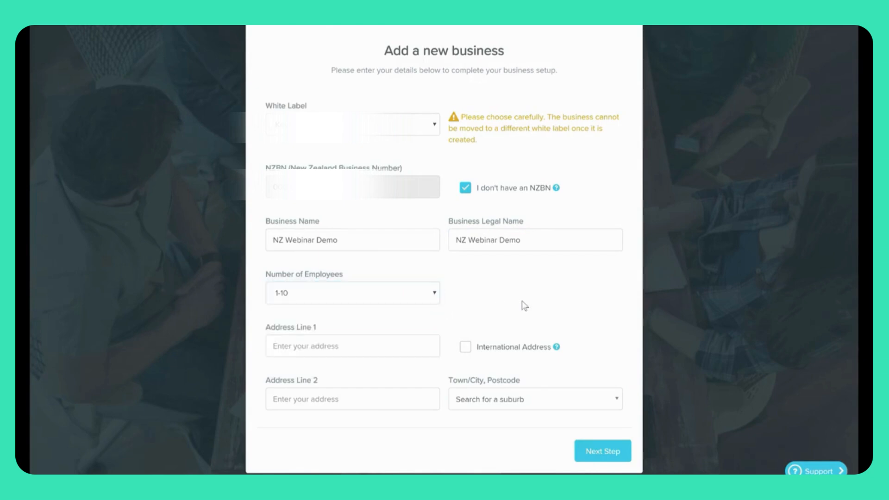
pyautogui.click(346, 347)
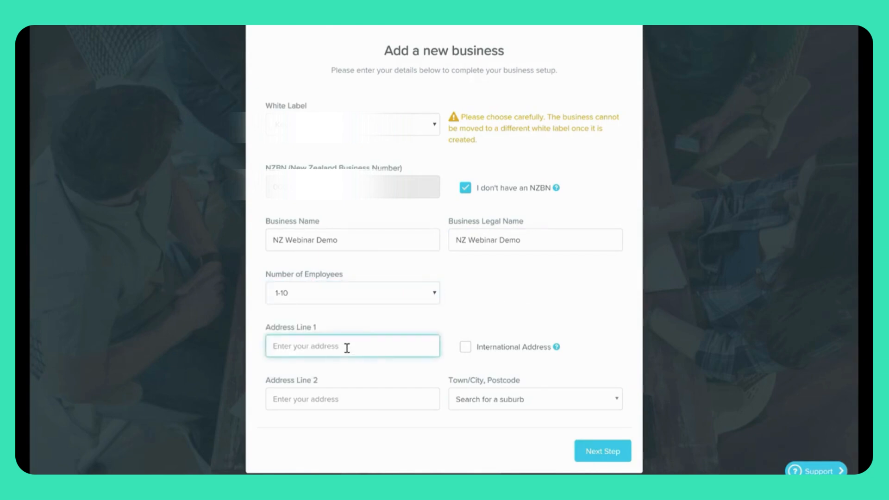
pyautogui.write('34')
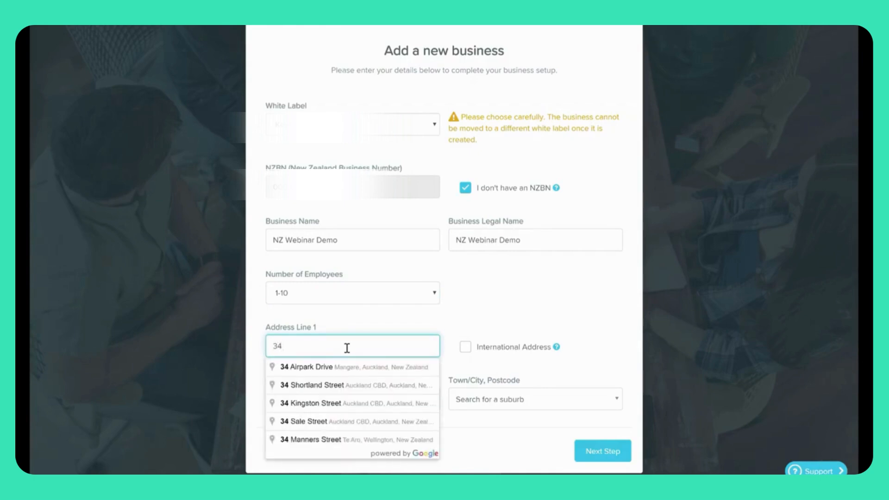
pyautogui.click(354, 371)
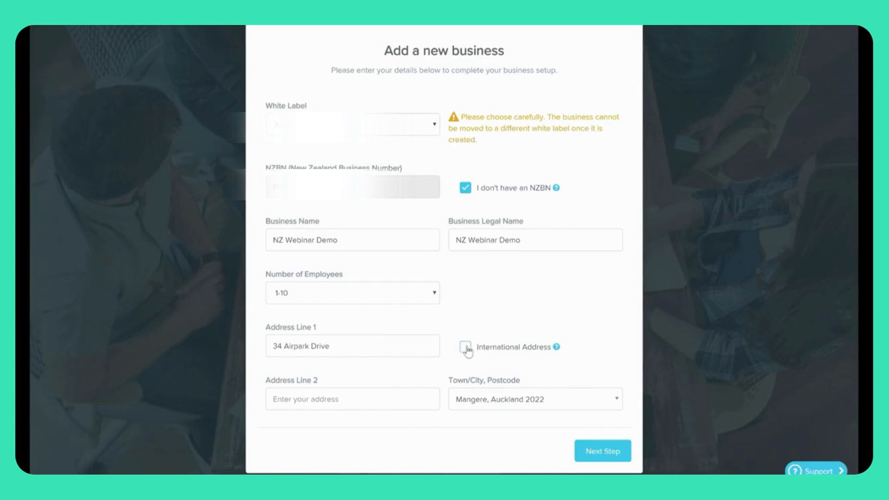
pyautogui.click(616, 453)
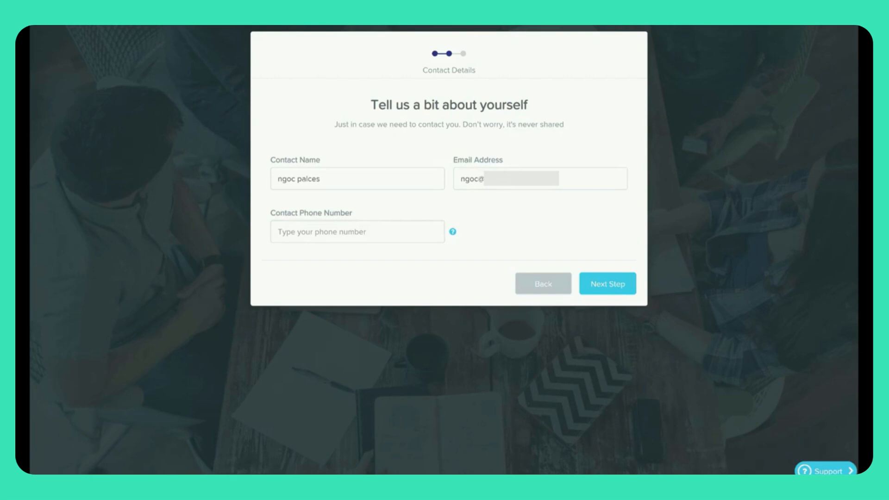
# Review the Contact Details step and the phone number's help information.
pyautogui.moveTo(453, 233)
# Go to Payroll Details, keeping 8 hours per day and a Mon - Sun work week.
pyautogui.click(618, 286)
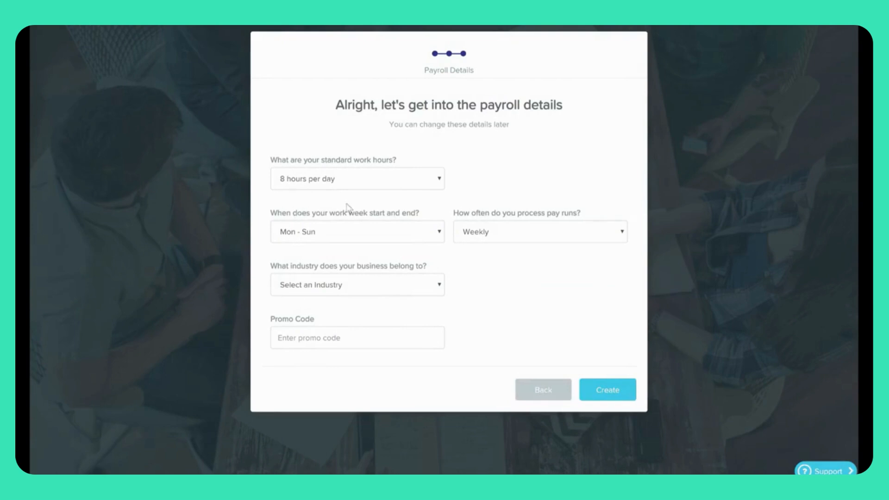
pyautogui.click(377, 182)
pyautogui.click(502, 174)
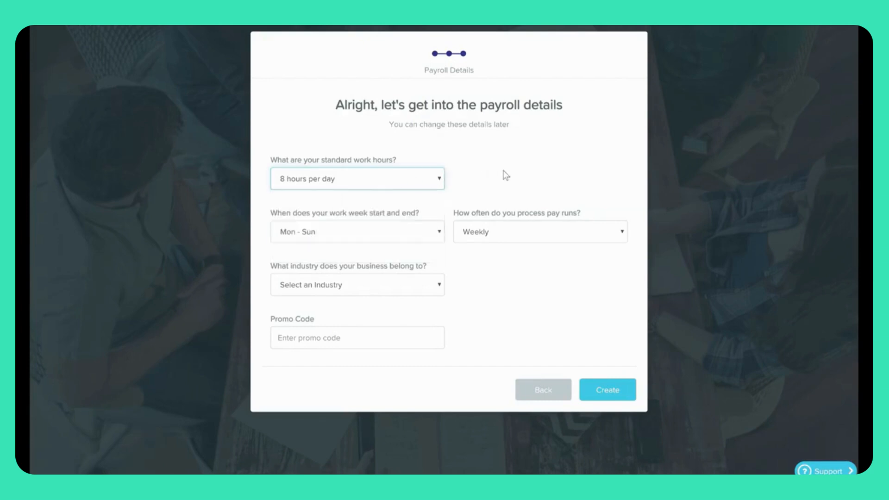
pyautogui.click(428, 239)
pyautogui.click(520, 284)
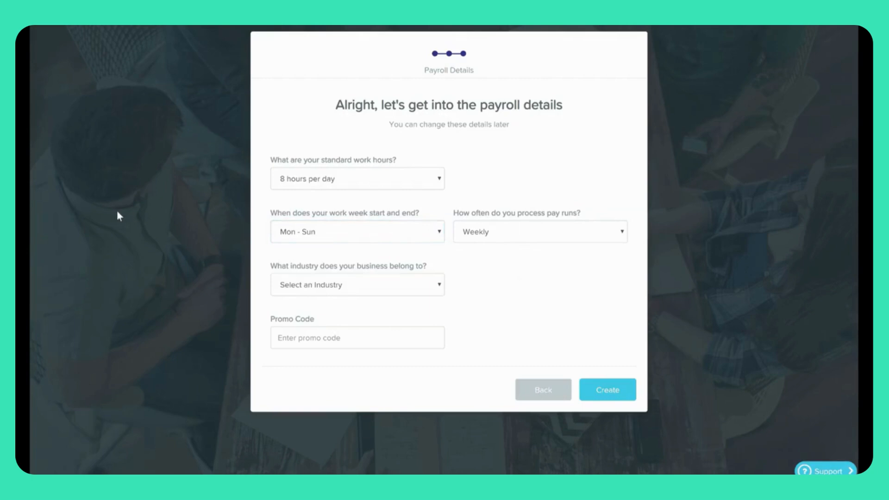
# Set pay runs to Monthly, leave Industry blank, and create the business.
pyautogui.click(492, 236)
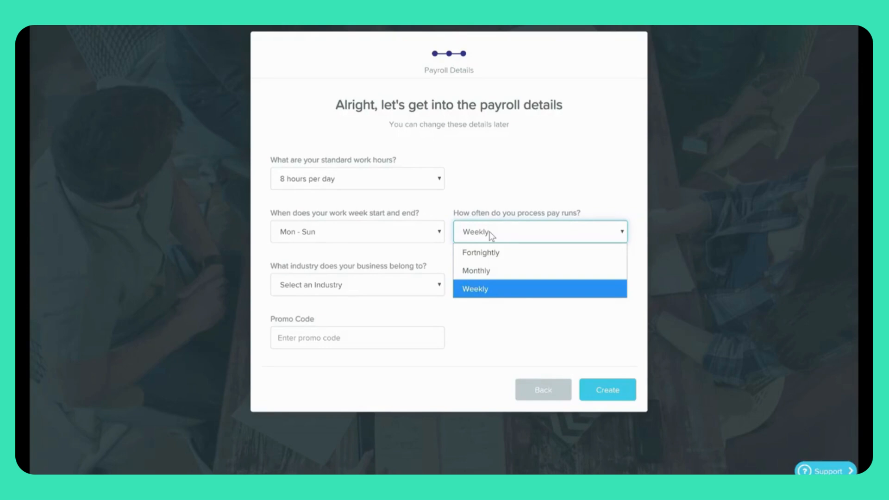
pyautogui.click(503, 269)
pyautogui.click(517, 301)
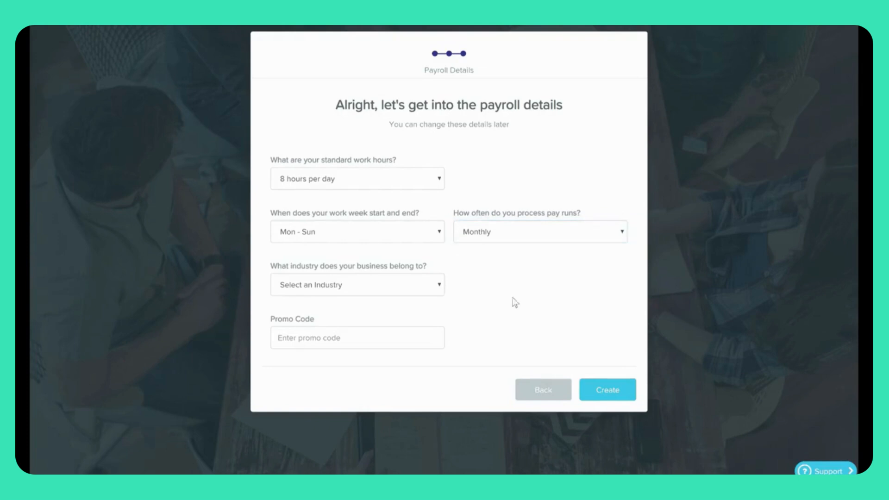
pyautogui.click(430, 294)
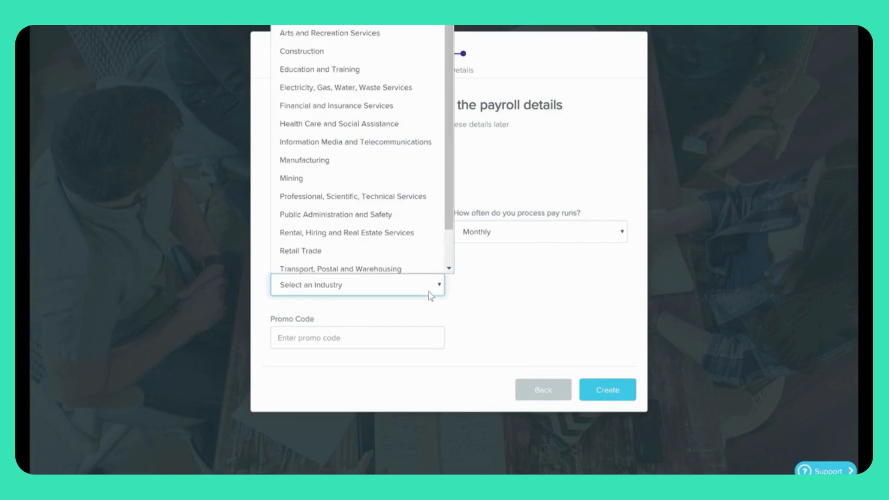
pyautogui.click(584, 295)
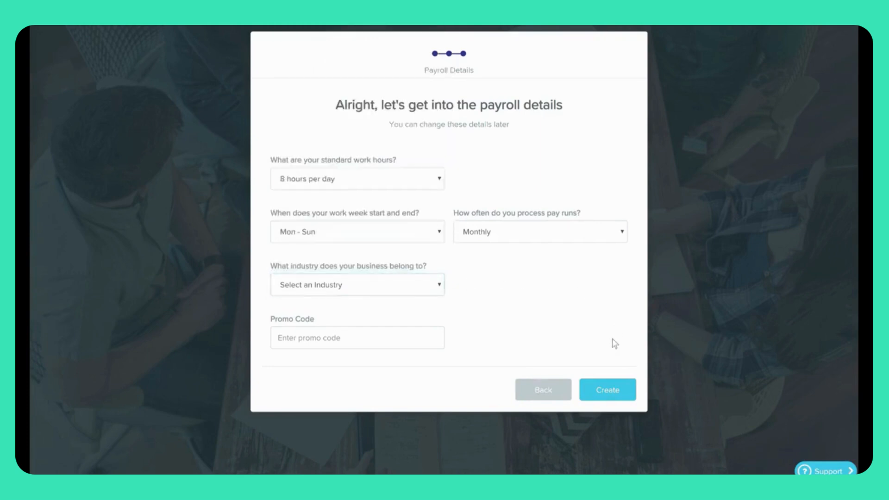
pyautogui.click(613, 394)
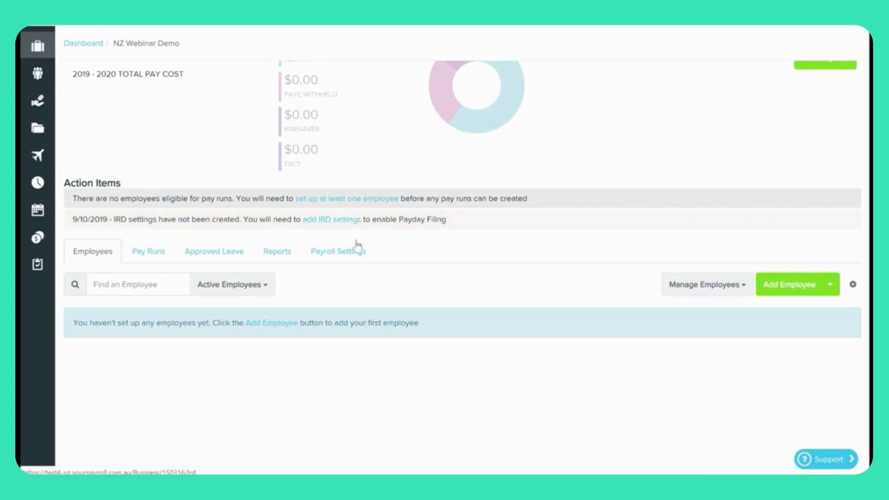
# Go to Payroll Settings and open IRD Settings under Business Settings.
pyautogui.click(354, 255)
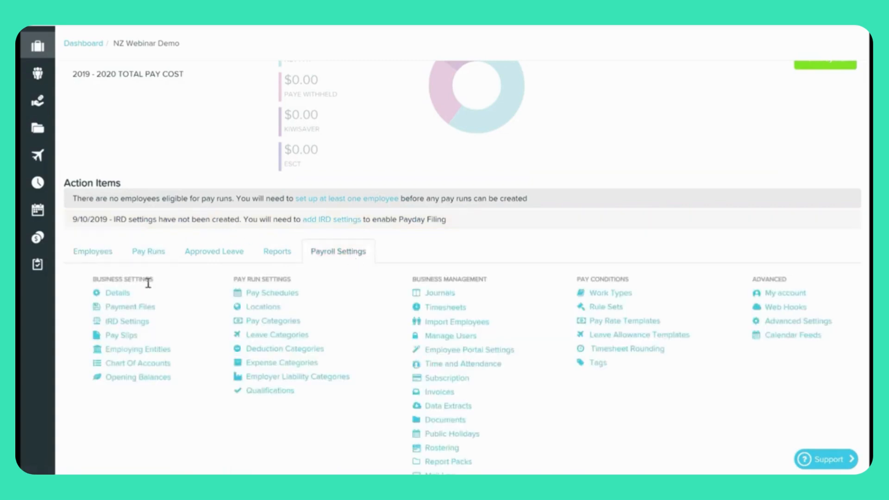
pyautogui.click(132, 327)
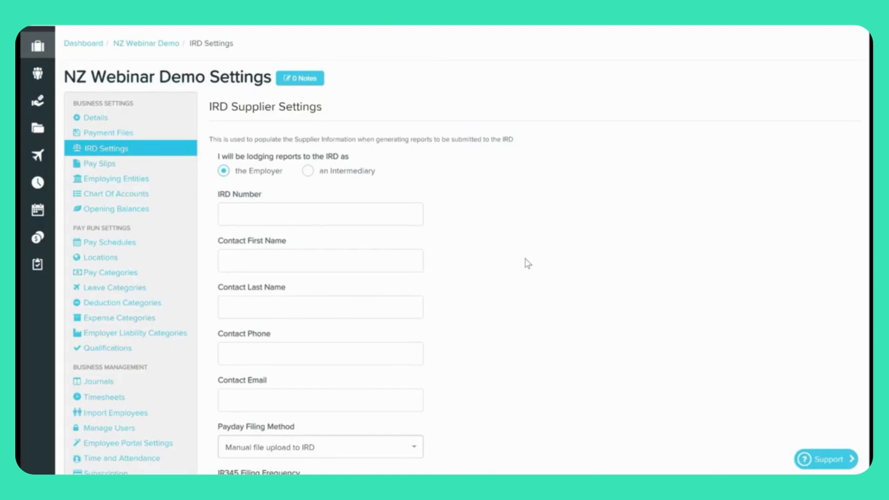
pyautogui.scroll(-1, 528, 263)
# Enter the business IRD number and the contact's first and last name, leaving phone empty.
pyautogui.click(340, 158)
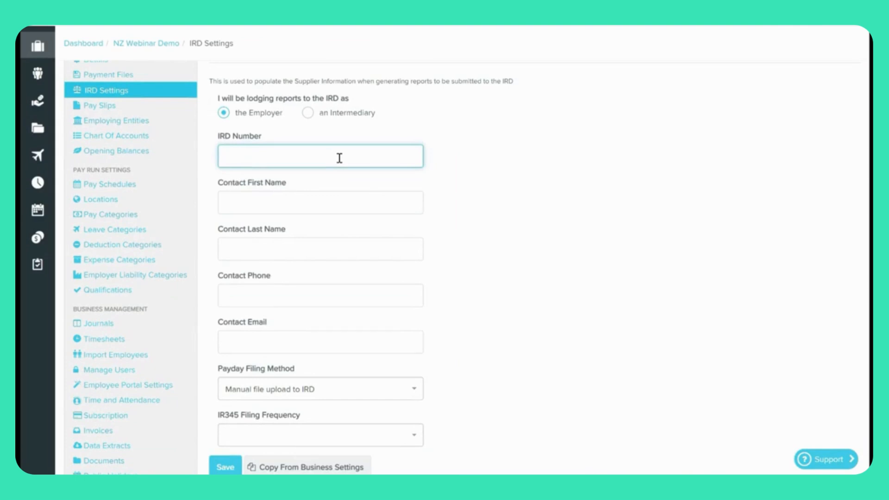
pyautogui.click(370, 208)
pyautogui.write('Ngoc')
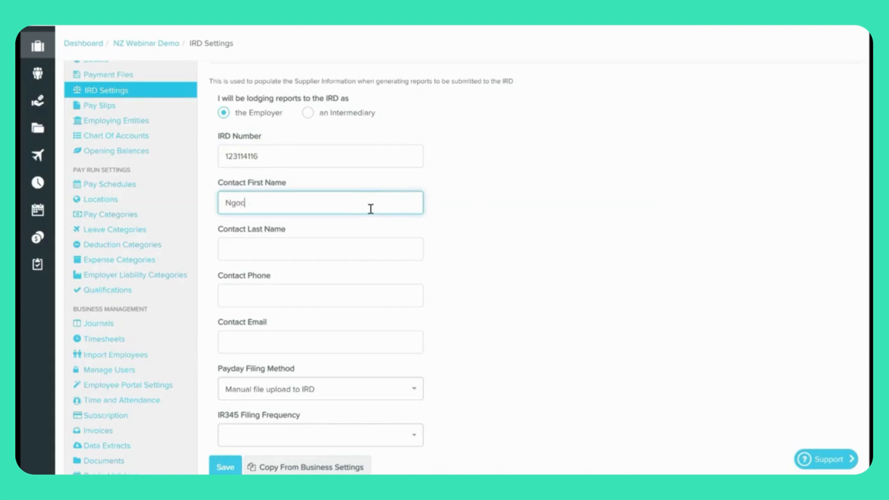
pyautogui.press('Tab')
pyautogui.write('Test')
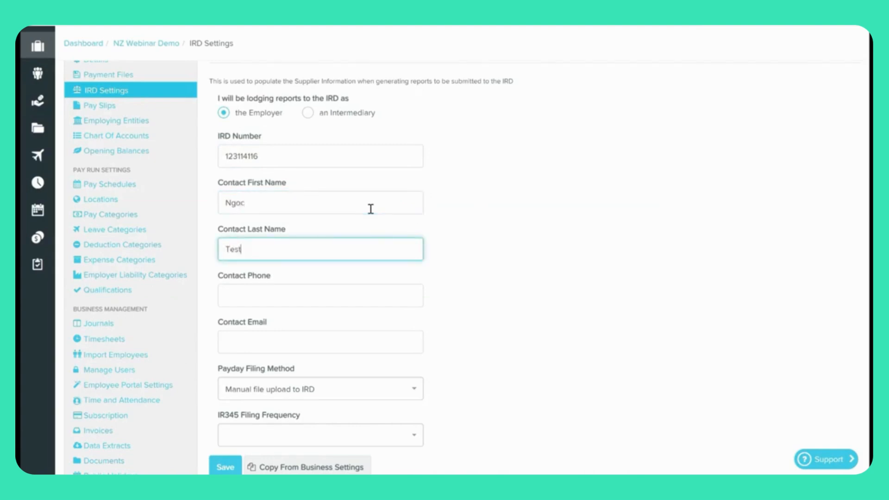
pyautogui.click(391, 293)
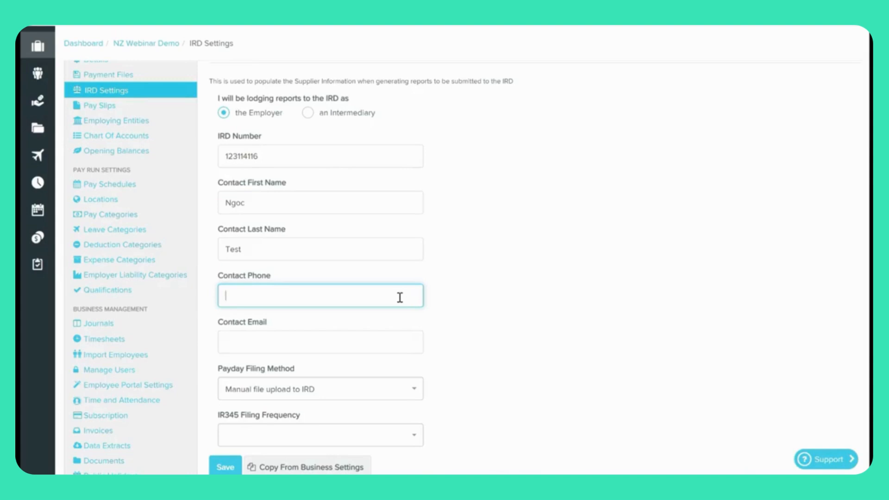
pyautogui.click(449, 297)
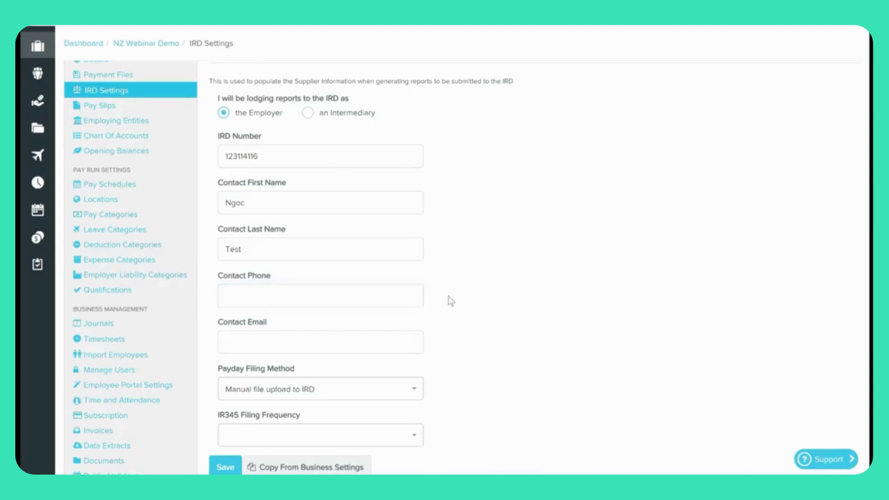
# Fill in the contact's e-mail address in the Contact Email field.
pyautogui.scroll(-3, 452, 301)
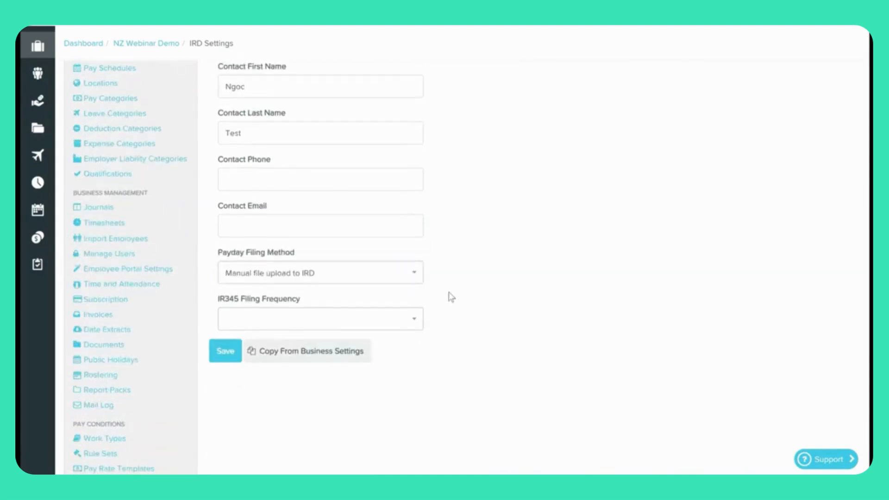
pyautogui.click(337, 223)
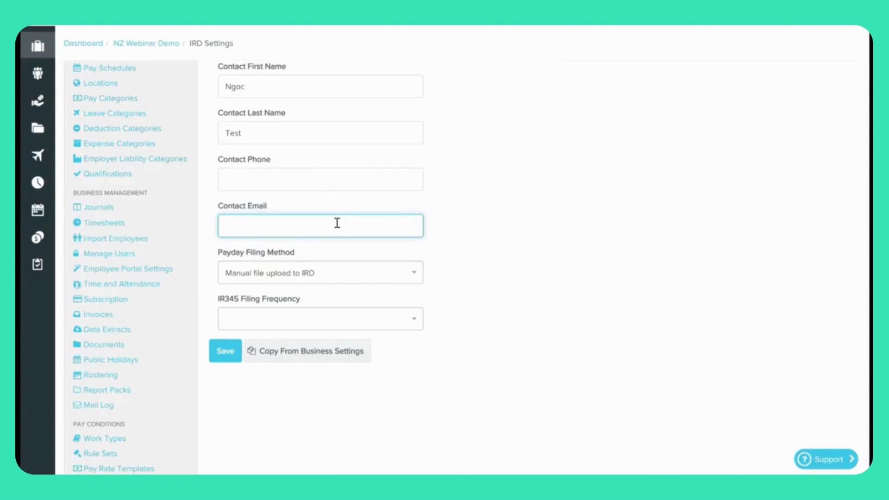
pyautogui.write('ngoc@test.com')
pyautogui.click(506, 256)
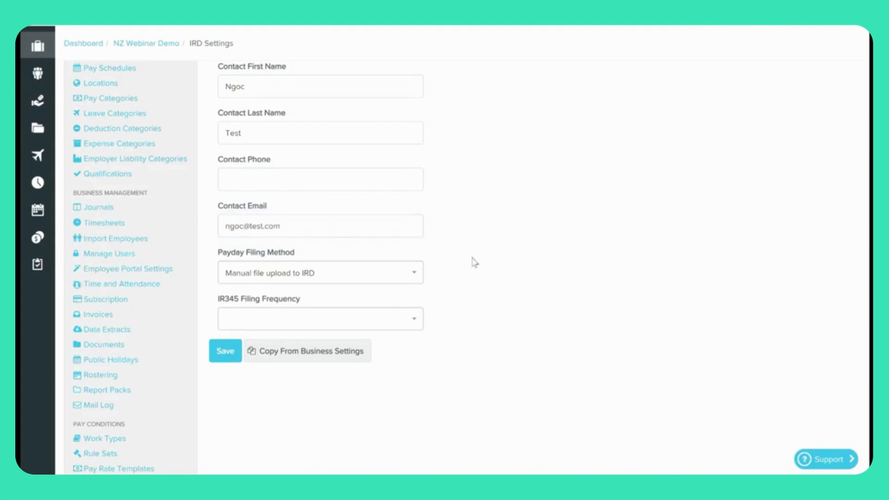
pyautogui.click(396, 274)
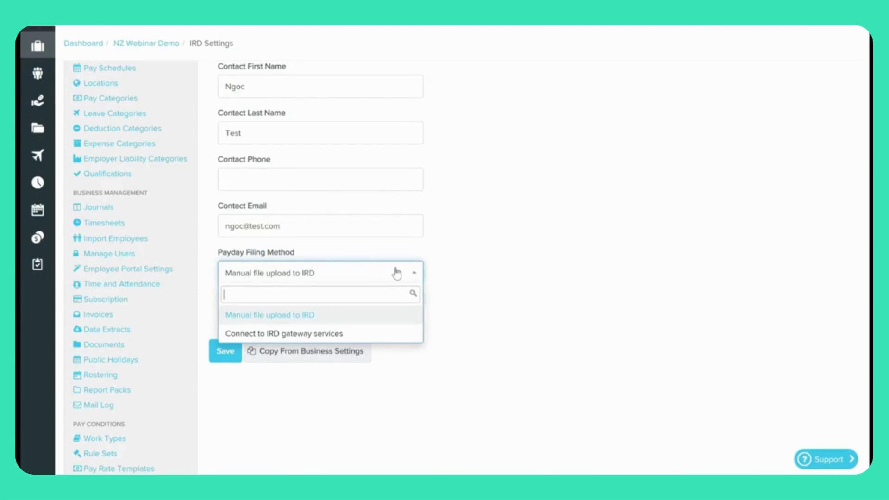
# Set payday filing to Connect to IRD gateway services and save the IRD settings.
pyautogui.click(348, 335)
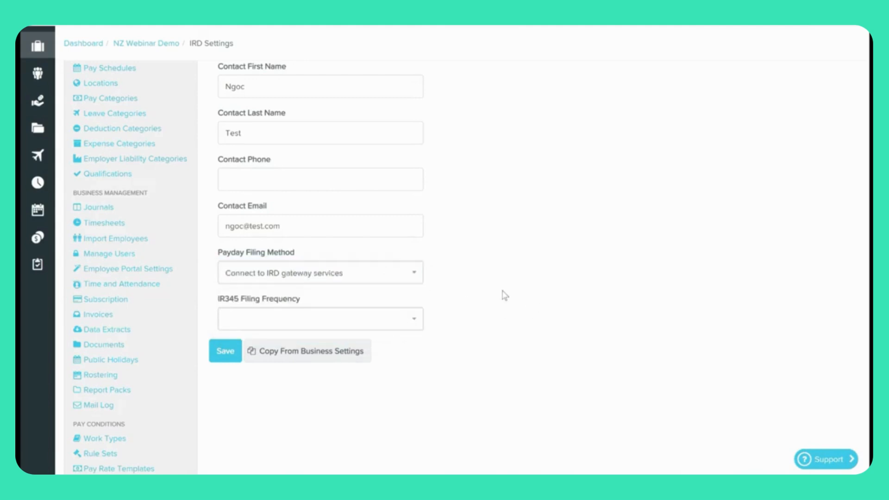
pyautogui.click(396, 324)
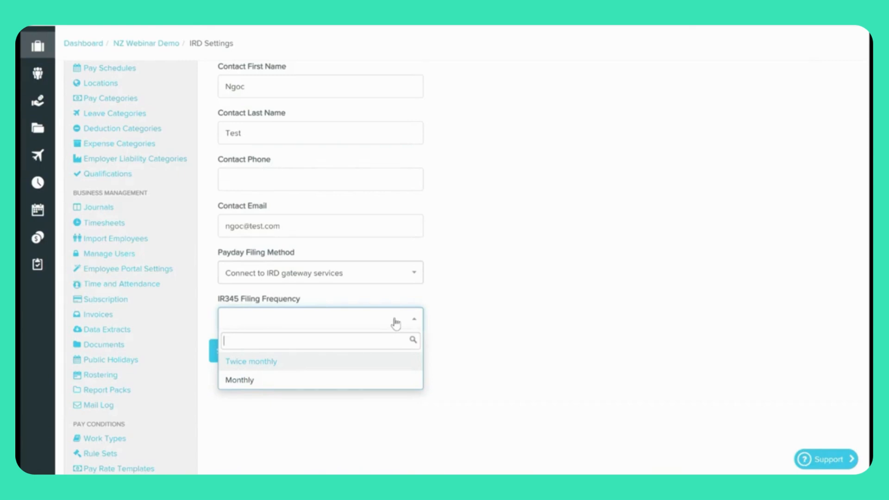
pyautogui.click(558, 317)
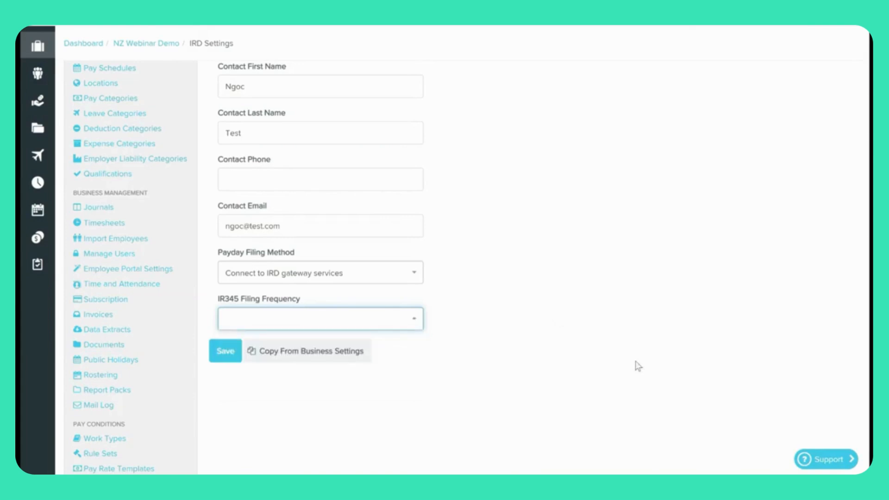
pyautogui.click(226, 356)
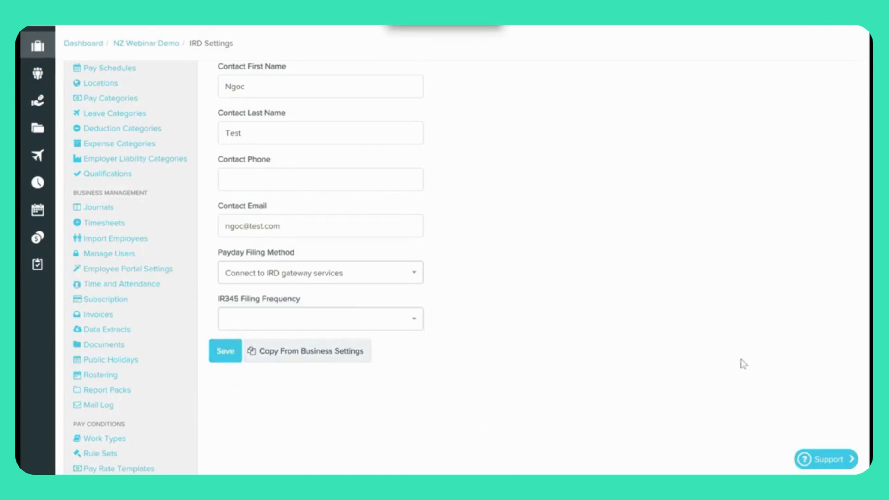
pyautogui.scroll(3, 743, 364)
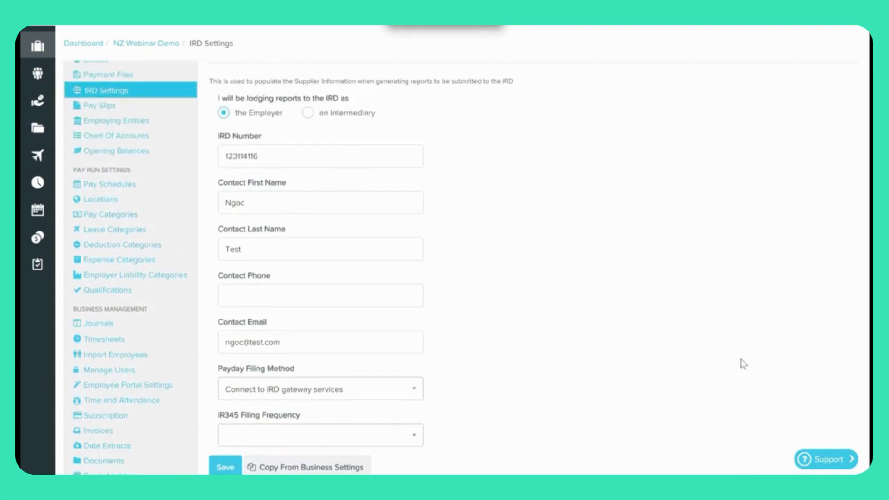
pyautogui.scroll(-1, 742, 363)
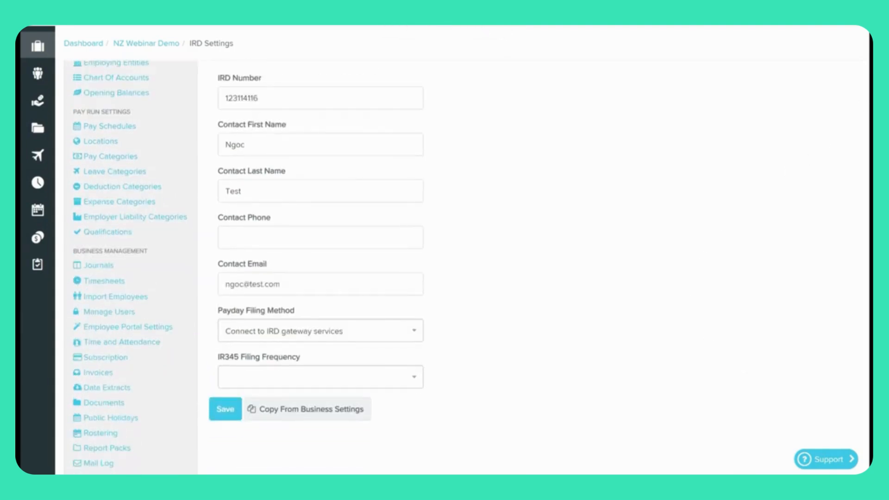
pyautogui.scroll(1, 734, 224)
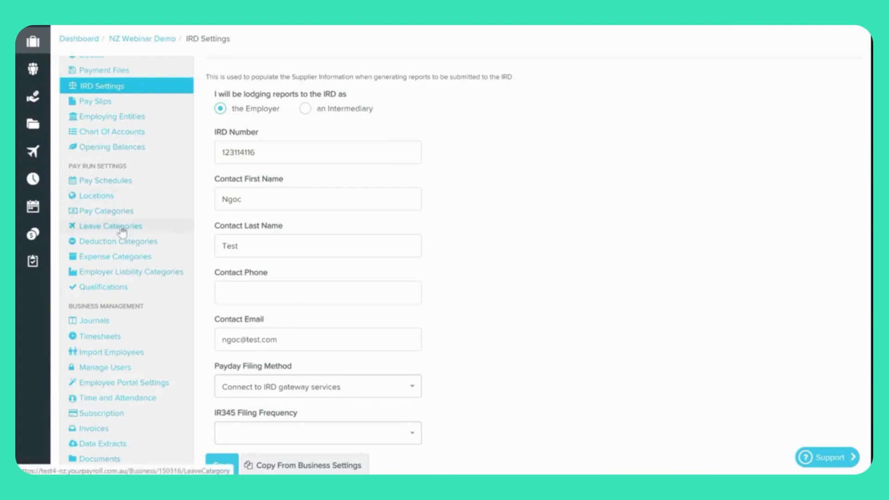
pyautogui.scroll(2, 123, 226)
pyautogui.scroll(-3, 119, 231)
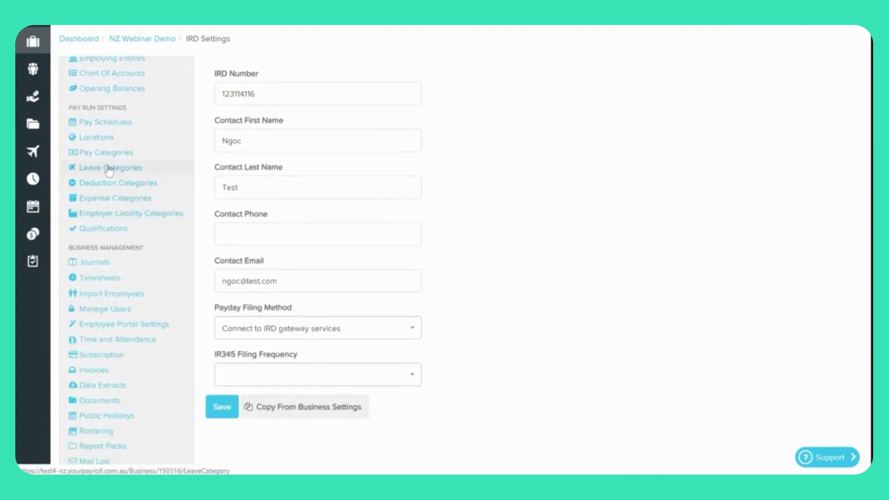
# Open Leave Categories settings and scroll to the list of seven leave types.
pyautogui.click(108, 170)
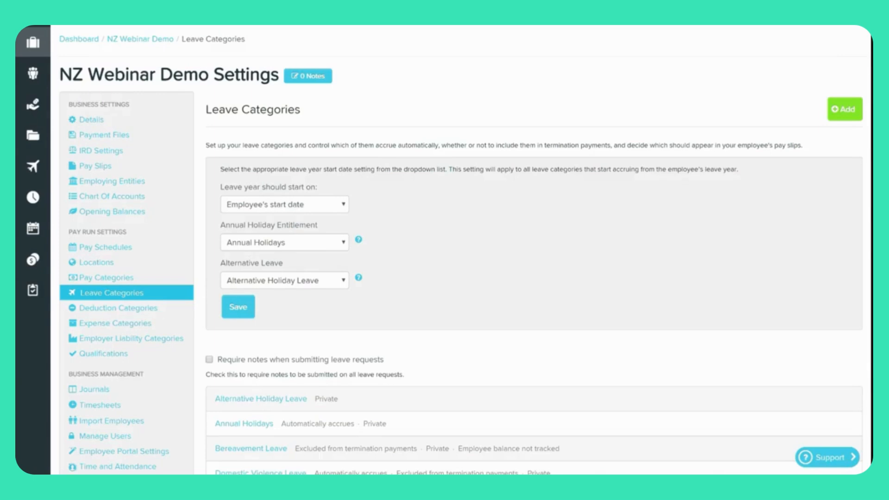
pyautogui.scroll(-3, 589, 324)
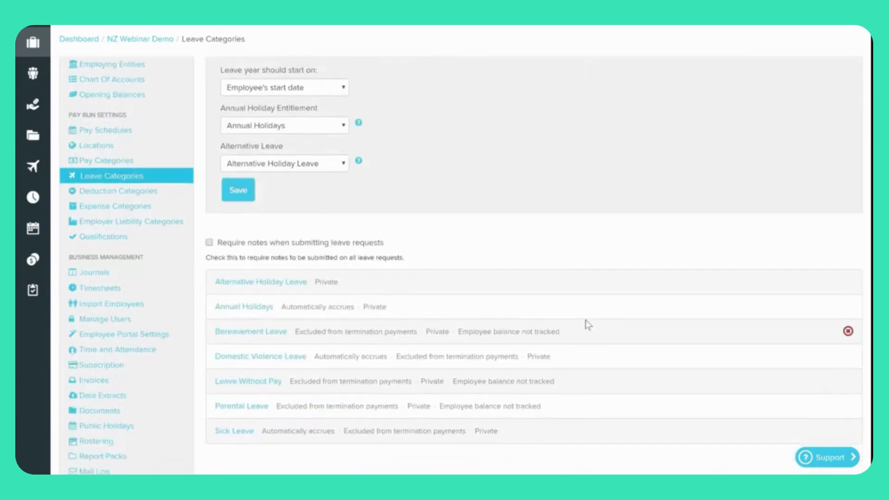
pyautogui.scroll(-2, 598, 329)
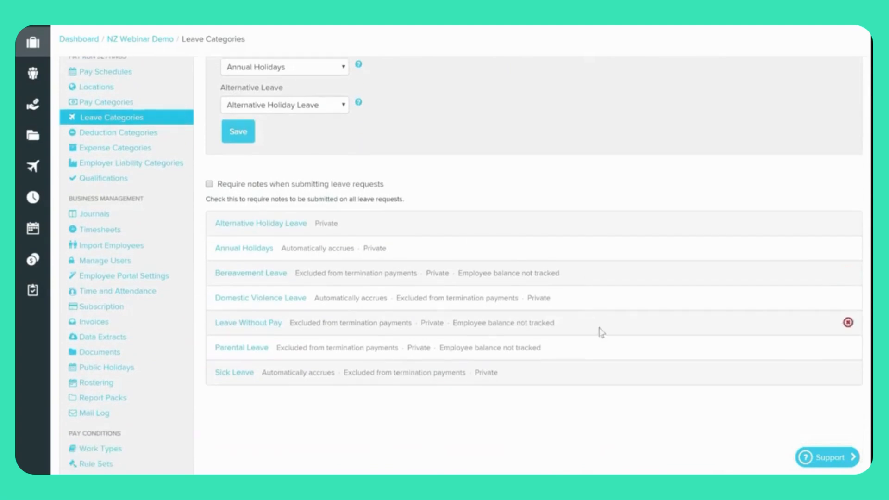
pyautogui.click(283, 225)
pyautogui.scroll(-3, 540, 241)
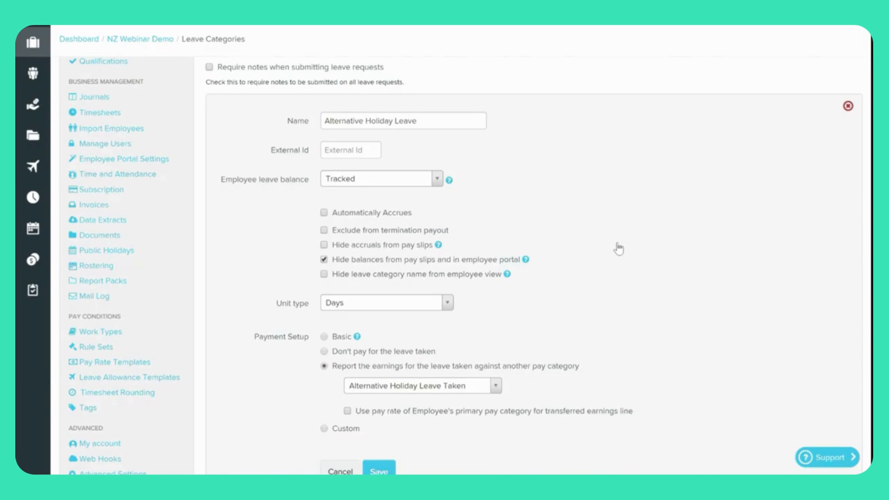
pyautogui.scroll(-5, 619, 249)
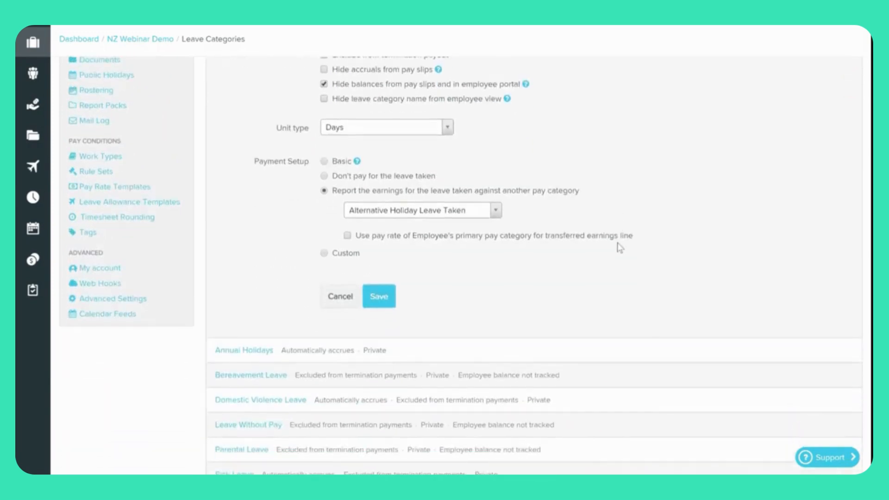
pyautogui.click(347, 301)
pyautogui.scroll(3, 262, 168)
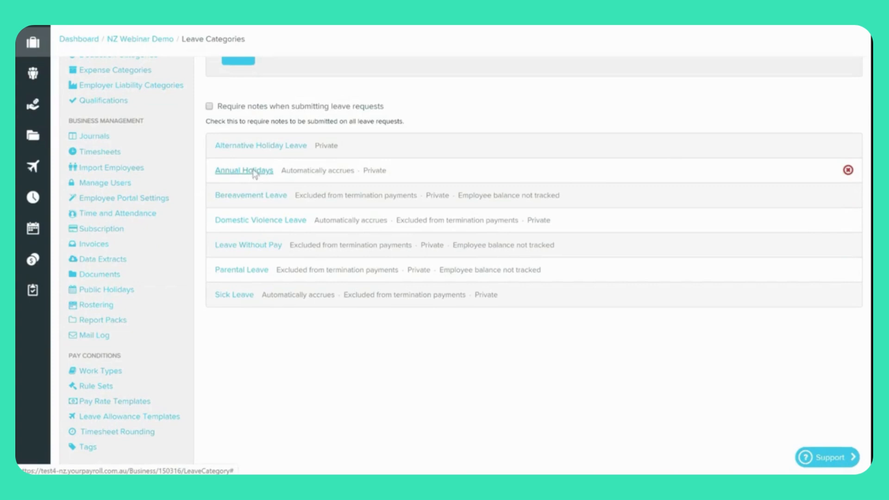
pyautogui.click(253, 173)
pyautogui.scroll(-1, 652, 223)
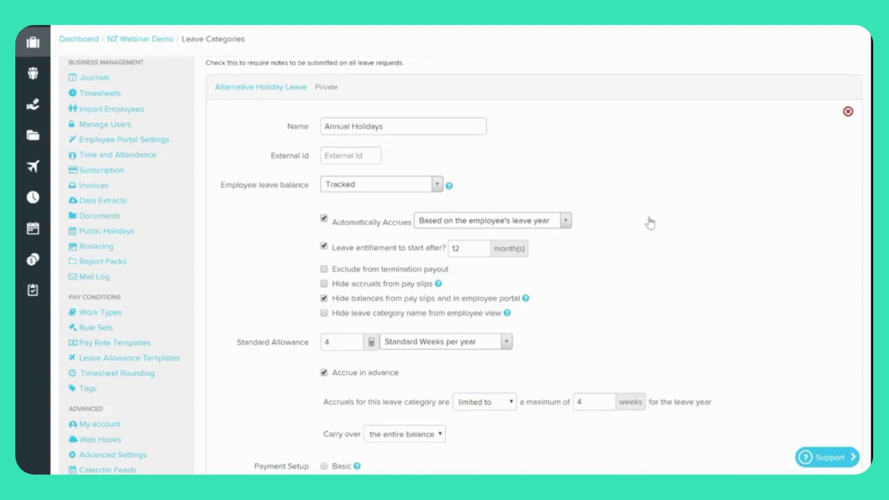
pyautogui.scroll(-1, 650, 224)
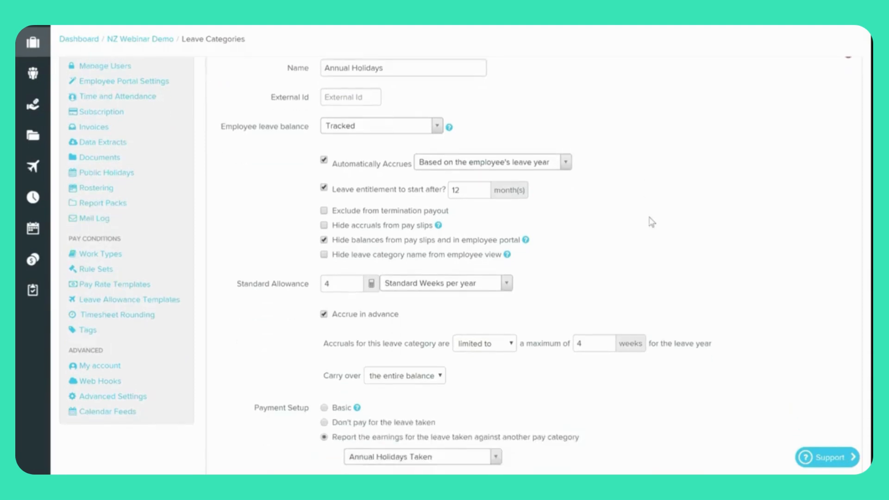
pyautogui.scroll(-1, 651, 223)
pyautogui.scroll(-1, 652, 222)
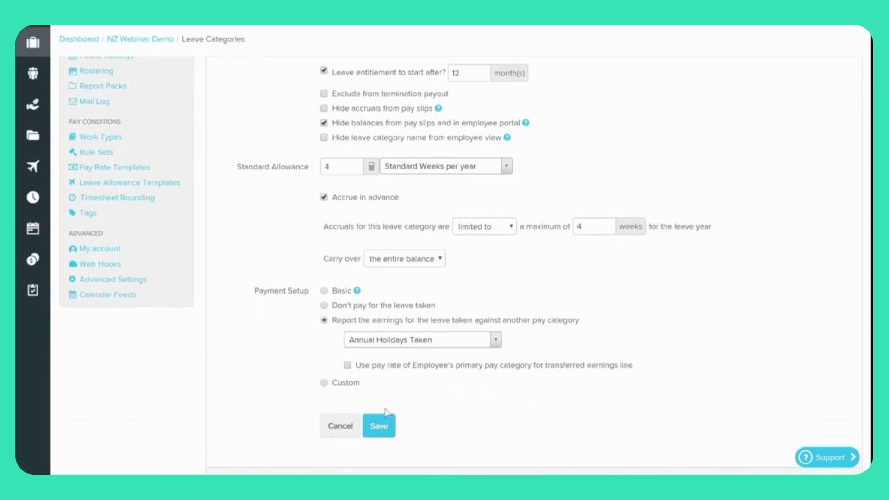
pyautogui.click(350, 428)
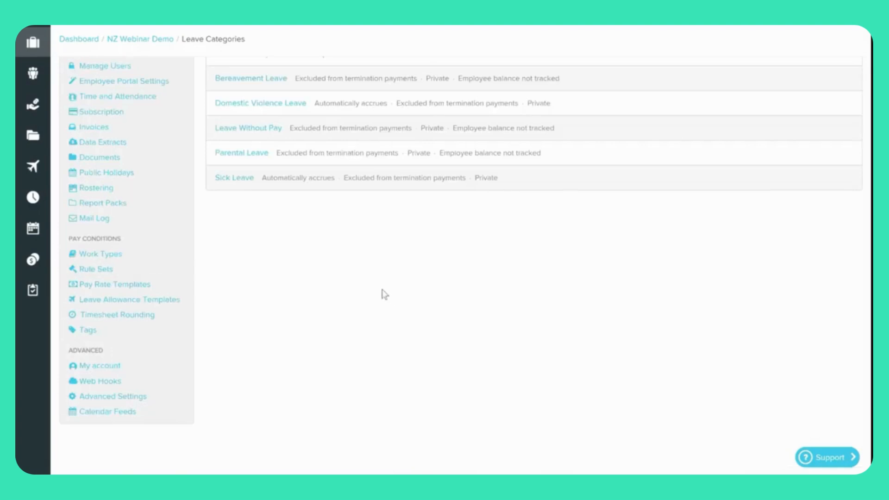
pyautogui.click(235, 178)
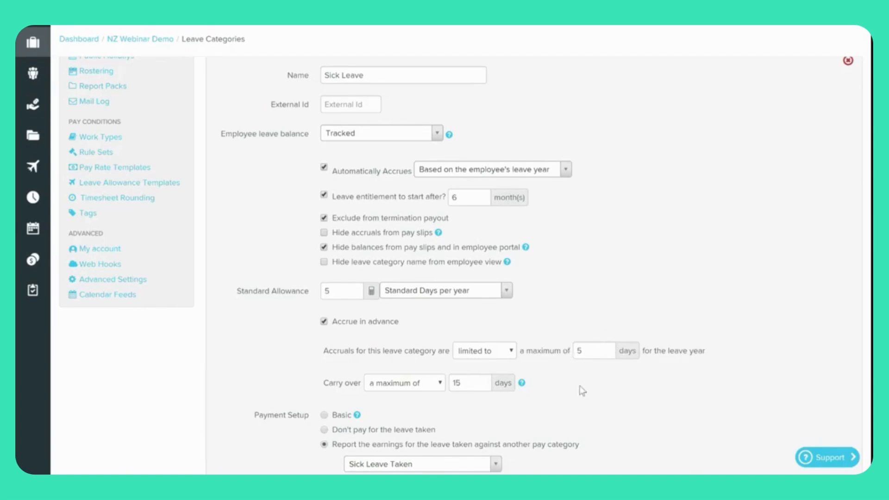
# Cancel the Sick Leave edit form without saving, returning to the leave categories list.
pyautogui.scroll(-5, 669, 252)
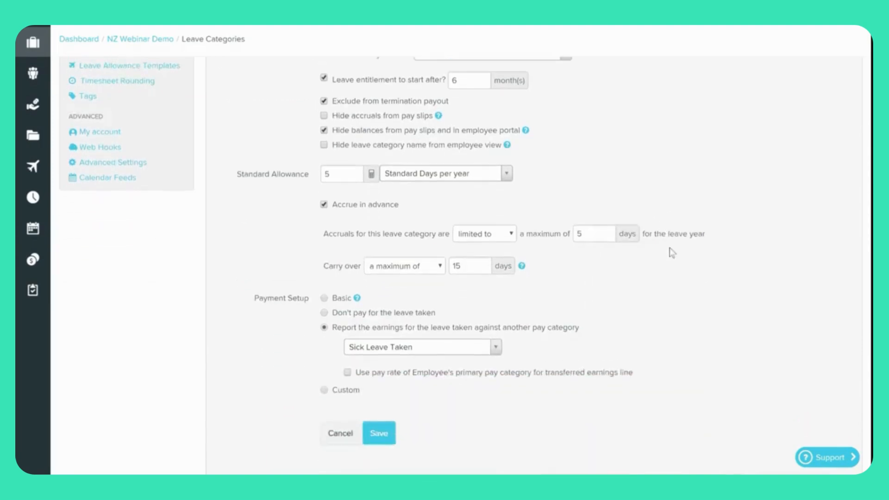
pyautogui.scroll(-2, 687, 205)
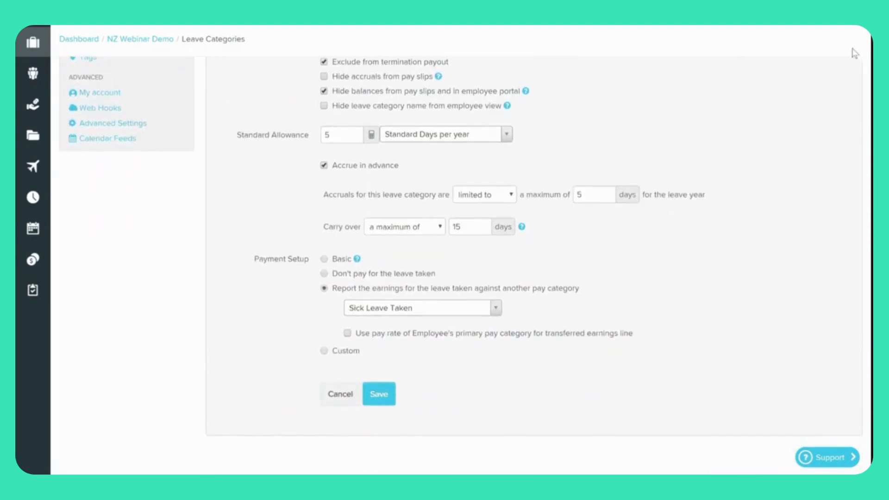
pyautogui.click(341, 396)
pyautogui.scroll(3, 457, 373)
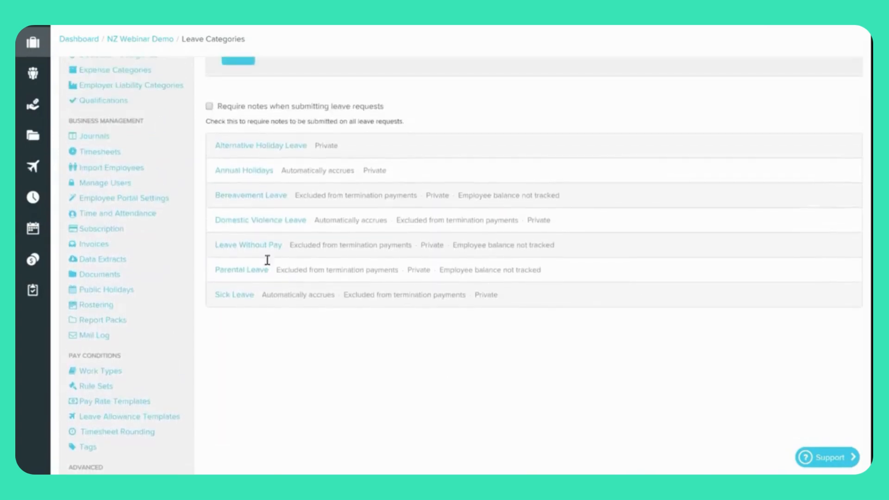
pyautogui.click(278, 220)
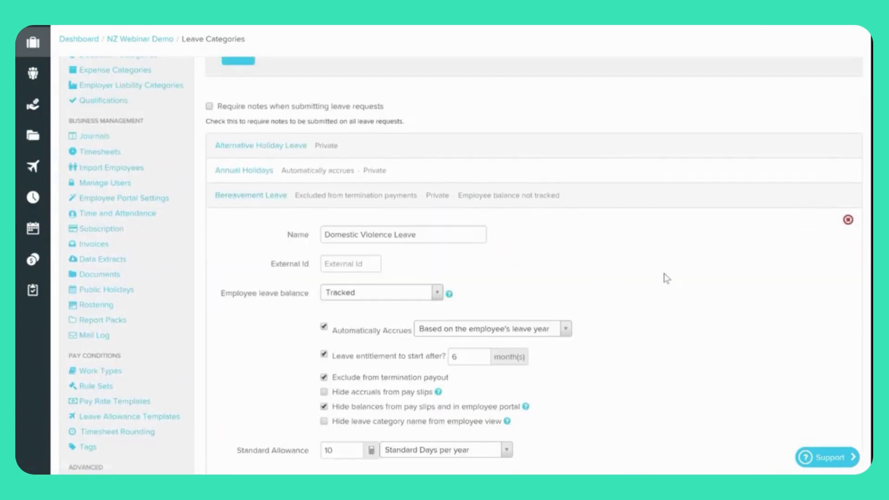
pyautogui.scroll(-3, 637, 275)
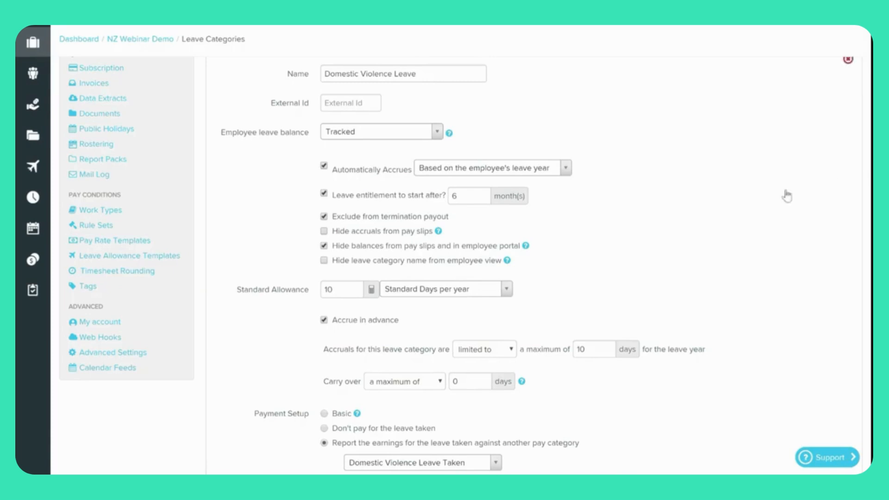
pyautogui.scroll(-1, 758, 205)
pyautogui.scroll(-2, 759, 205)
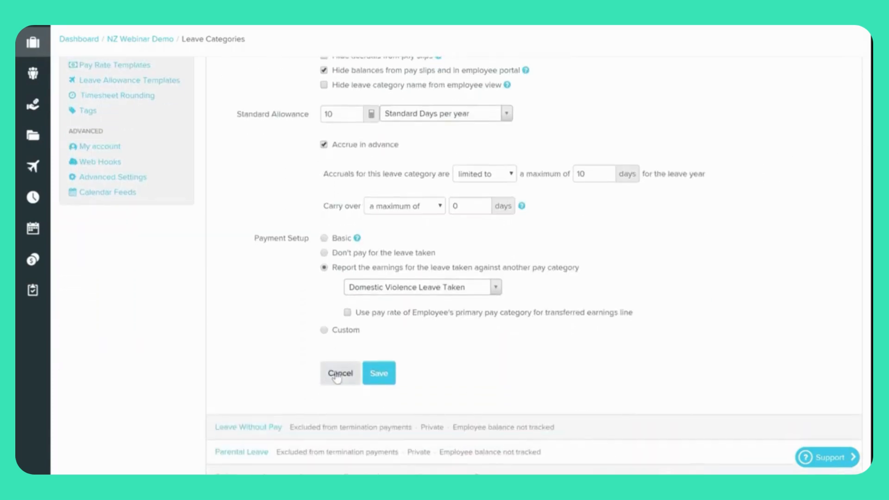
pyautogui.click(337, 376)
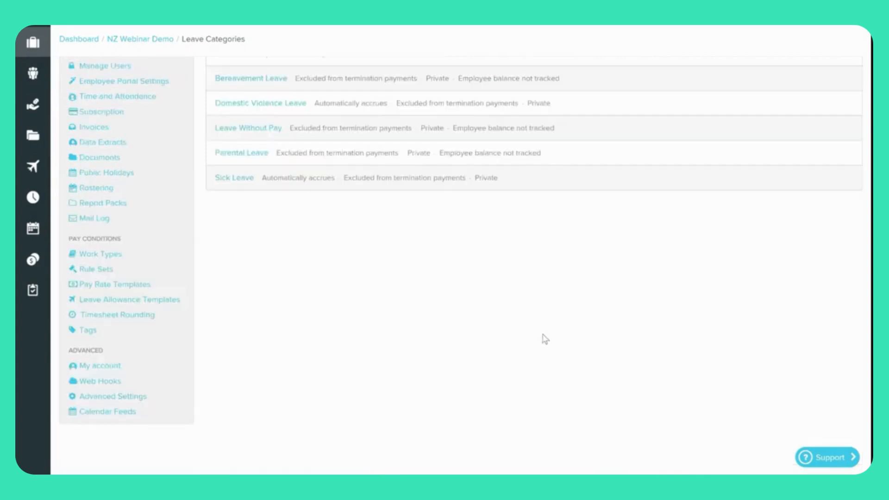
# Return from Leave Categories to the NZ Webinar Demo dashboard via the breadcrumb.
pyautogui.scroll(2, 544, 340)
pyautogui.scroll(3, 546, 339)
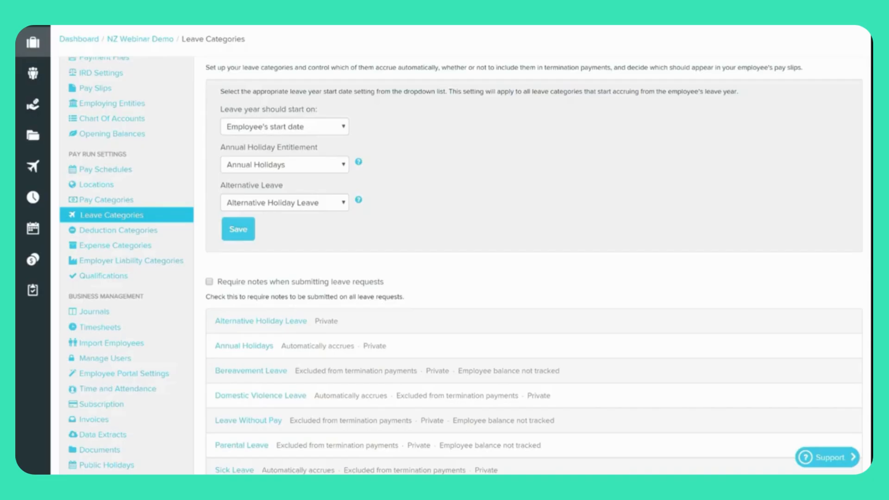
pyautogui.scroll(2, 534, 264)
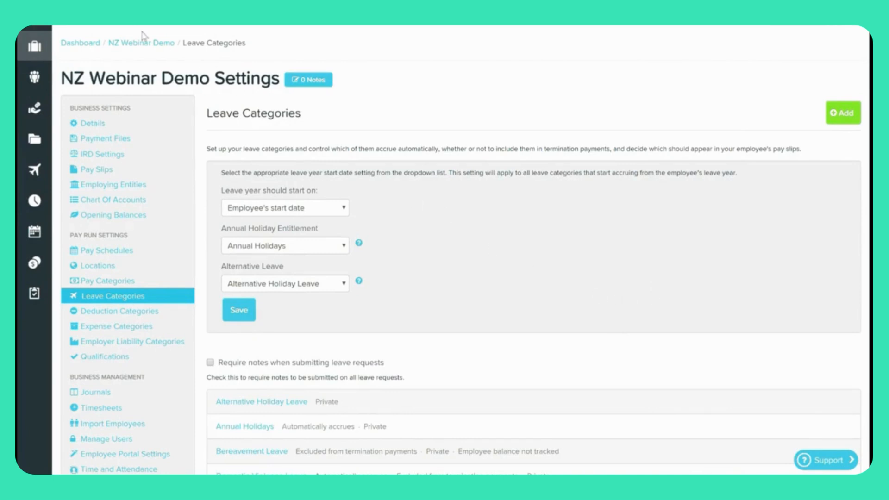
pyautogui.click(151, 44)
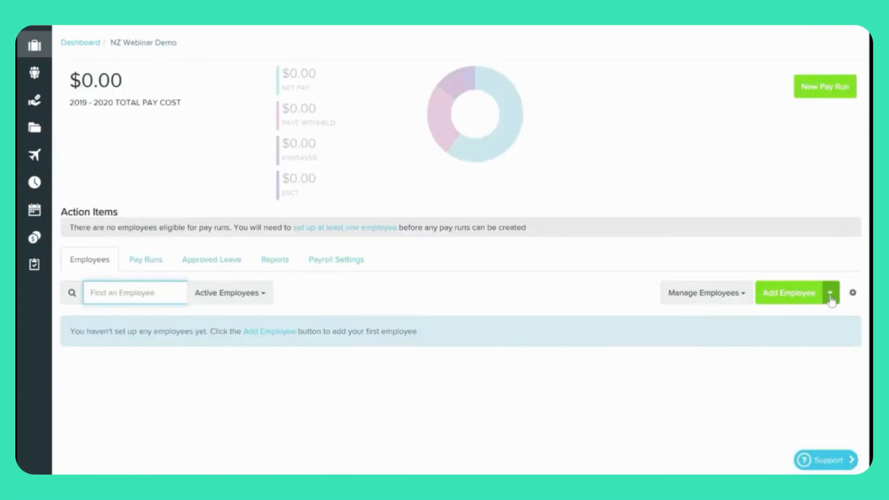
# Check the Add Employee dropdown options, then start a new employee record.
pyautogui.click(831, 294)
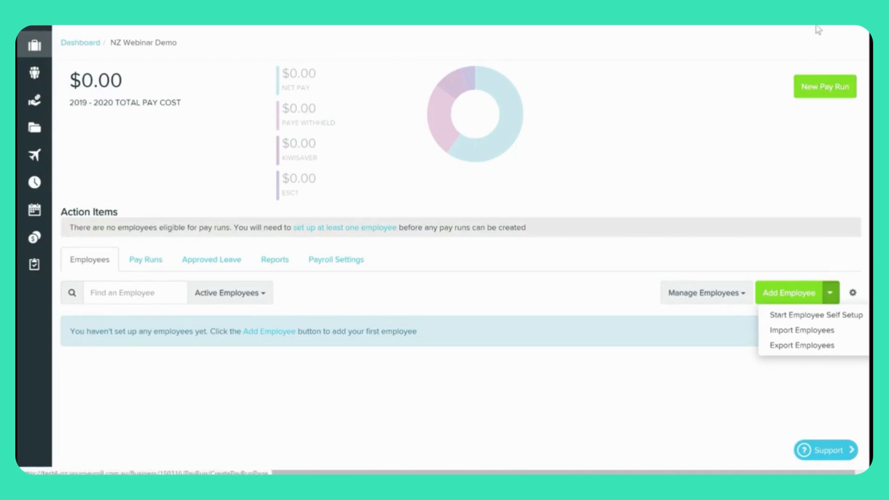
pyautogui.click(790, 302)
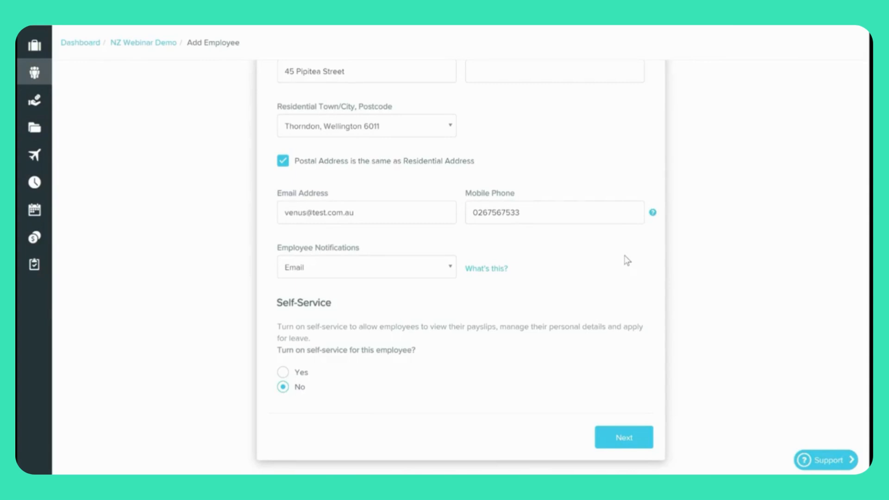
# Keep Email as the notification method, leave Self-Service on No, and submit personal details.
pyautogui.moveTo(654, 215)
pyautogui.scroll(-1, 631, 267)
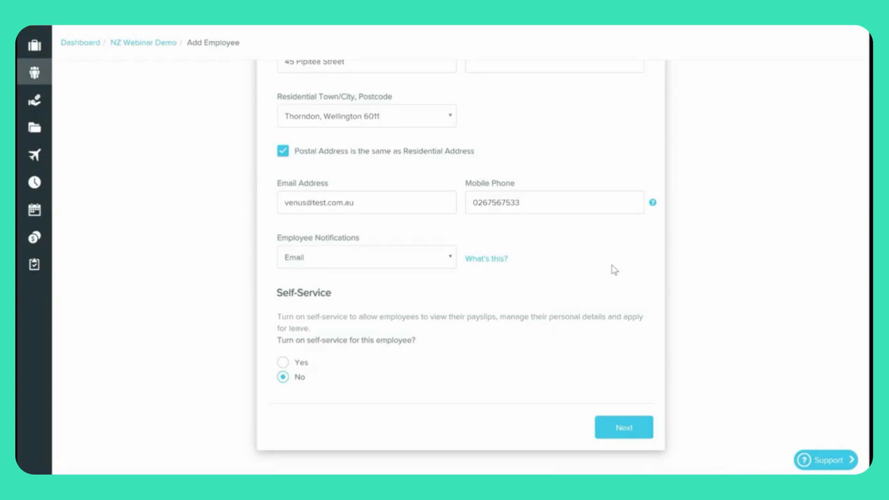
pyautogui.click(422, 264)
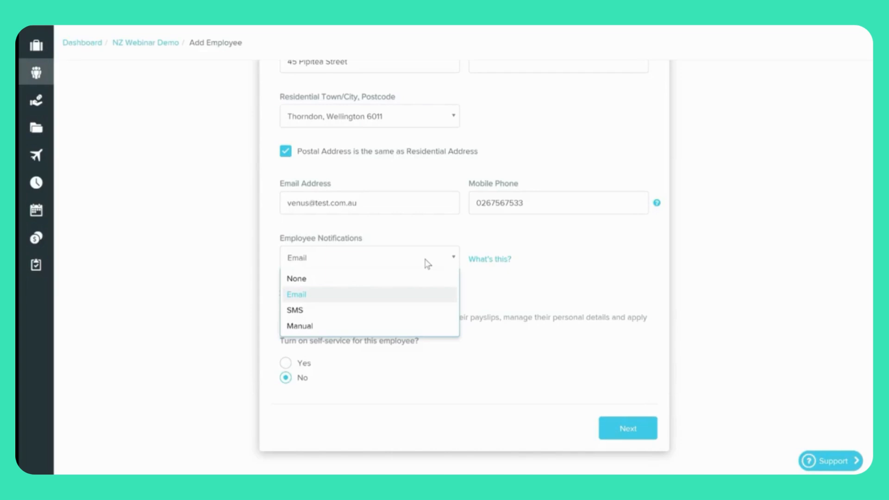
pyautogui.click(539, 382)
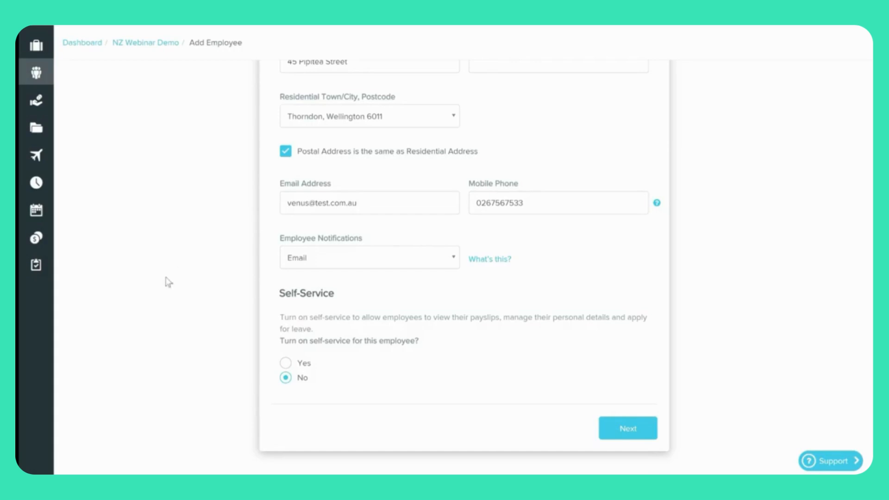
pyautogui.click(621, 425)
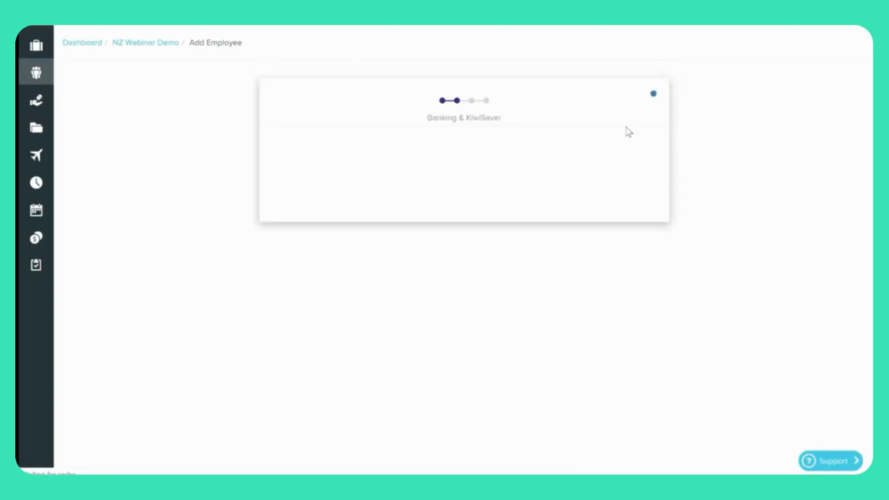
# Keep Electronic as the payment method and enter the employee's bank account number.
pyautogui.scroll(-2, 629, 132)
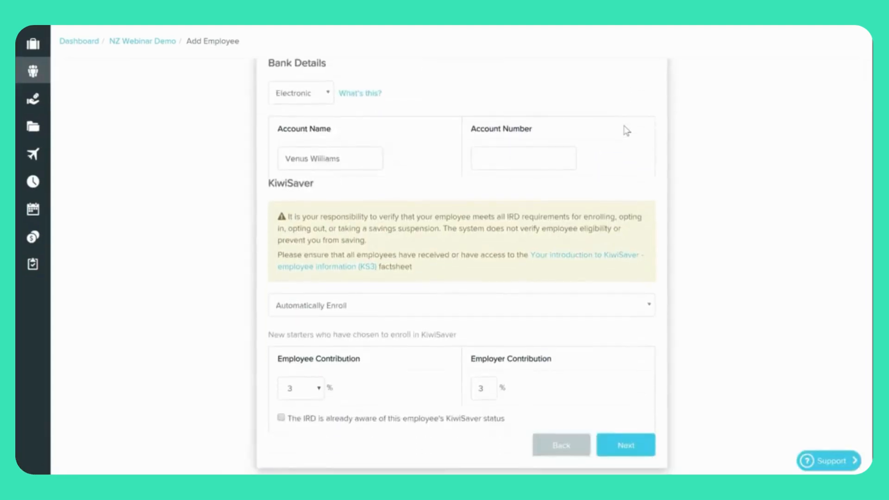
pyautogui.scroll(2, 627, 131)
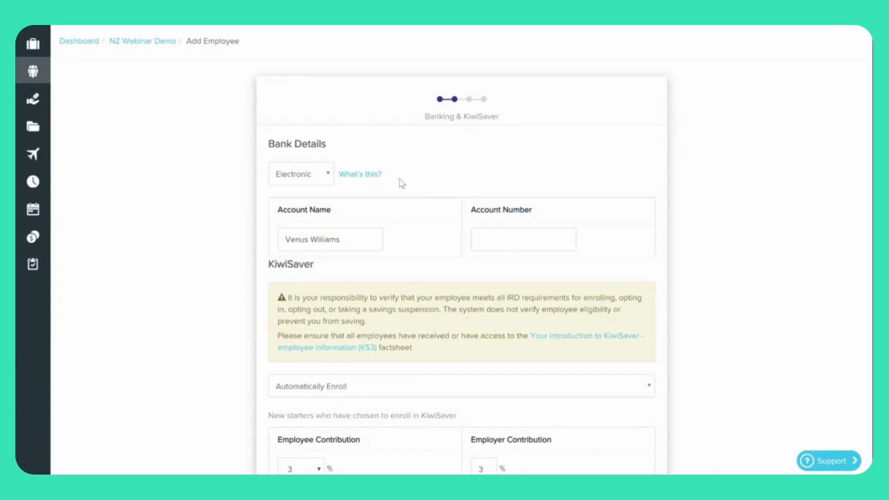
pyautogui.click(327, 175)
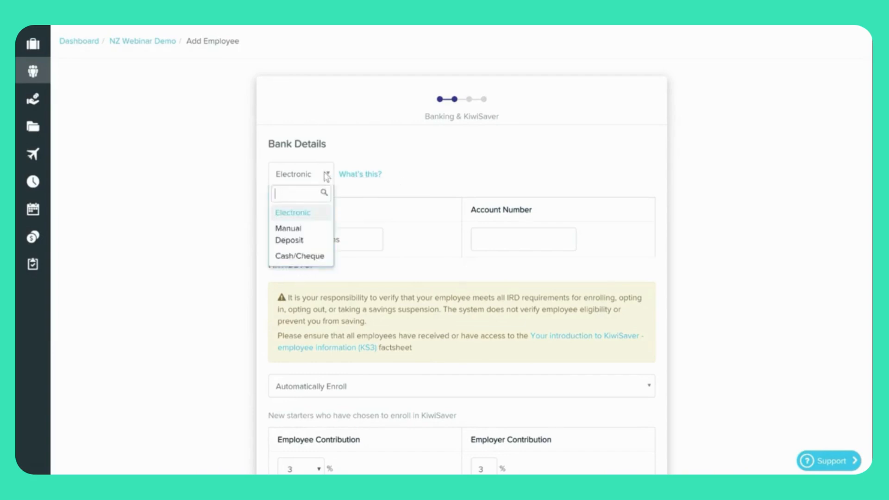
pyautogui.click(494, 191)
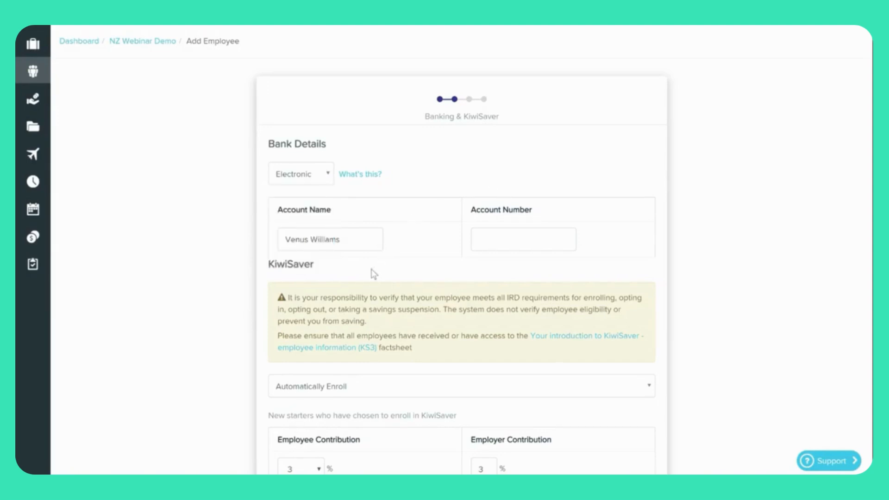
pyautogui.click(479, 241)
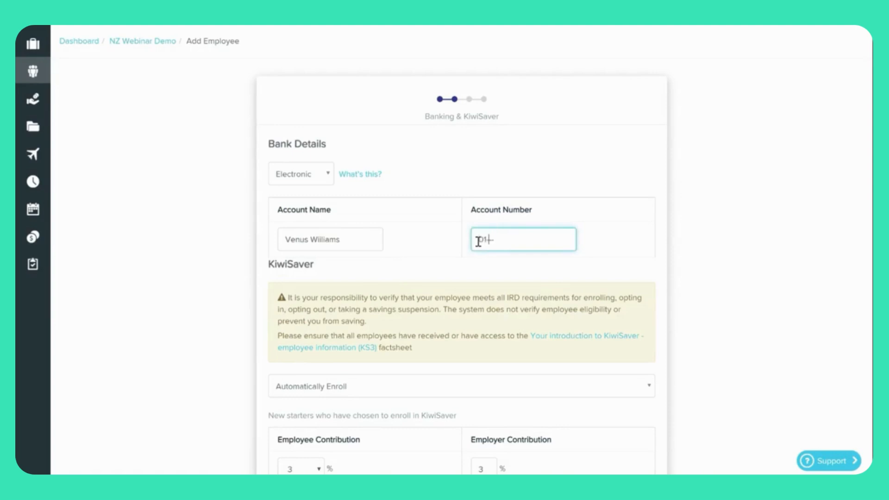
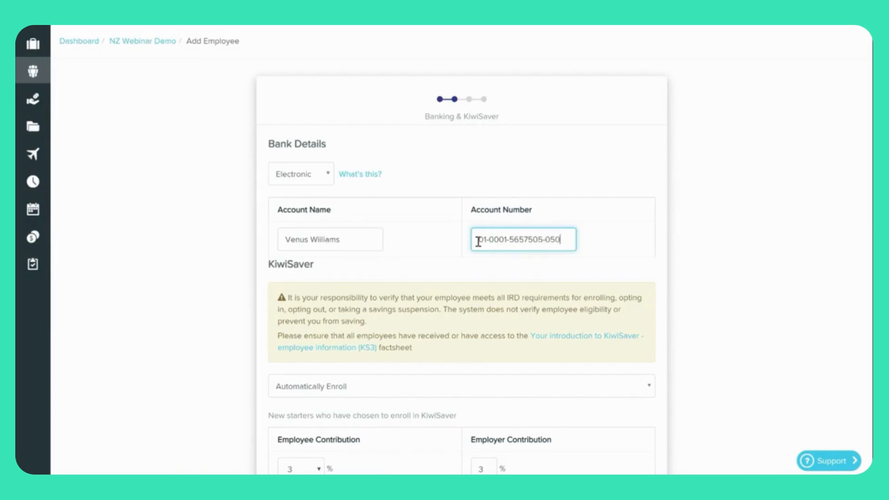
pyautogui.scroll(-1, 475, 241)
pyautogui.scroll(-1, 475, 241)
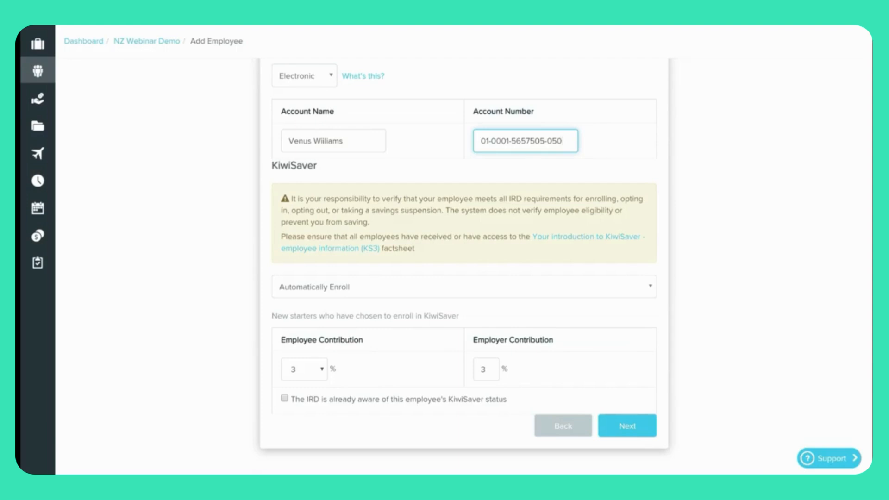
# Keep KiwiSaver on Automatically Enroll with 3% employee and 3% employer contributions, then continue.
pyautogui.click(545, 292)
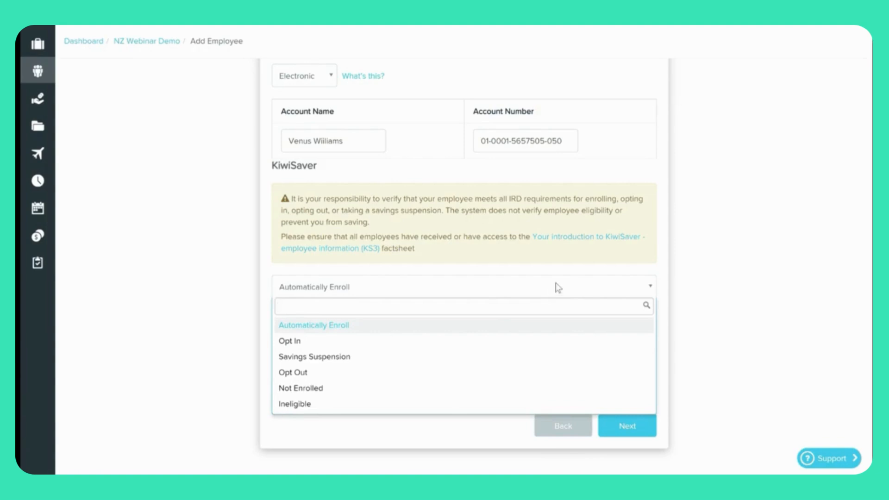
pyautogui.click(585, 275)
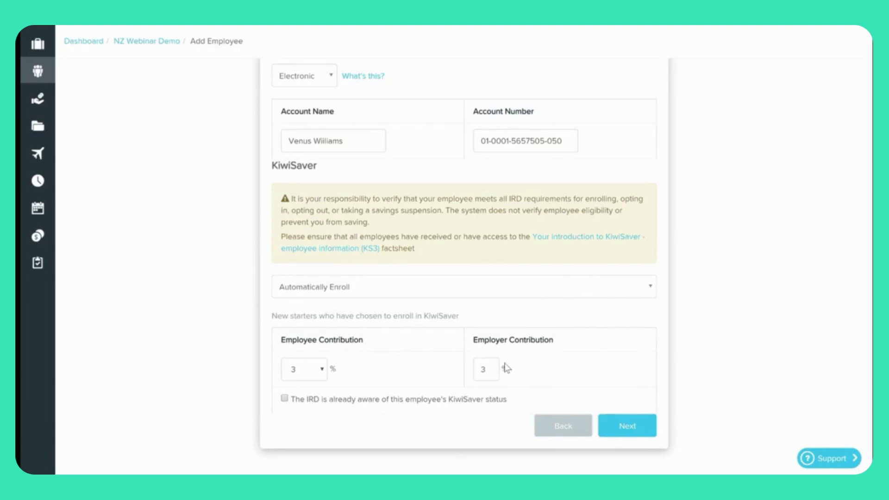
pyautogui.click(325, 374)
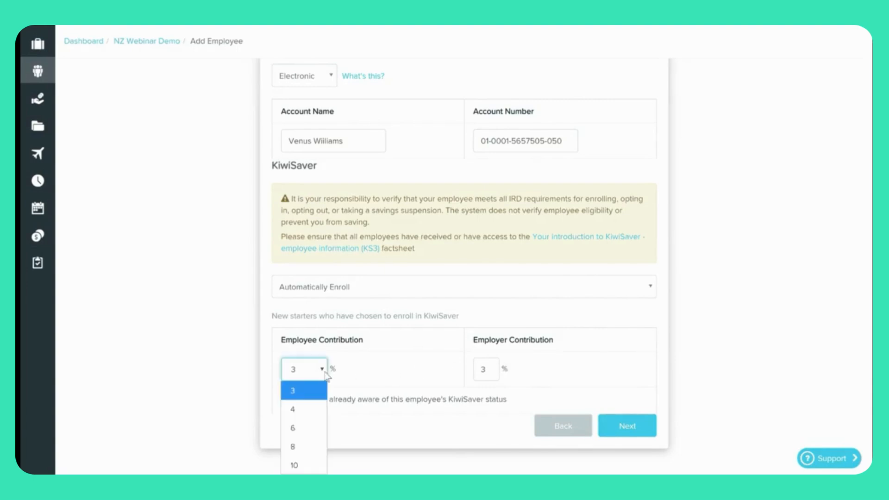
pyautogui.click(401, 364)
pyautogui.click(495, 370)
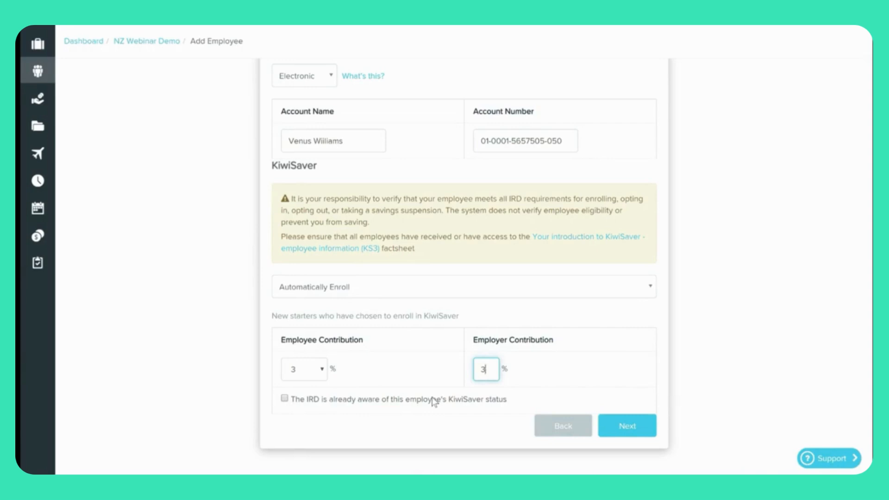
pyautogui.click(638, 427)
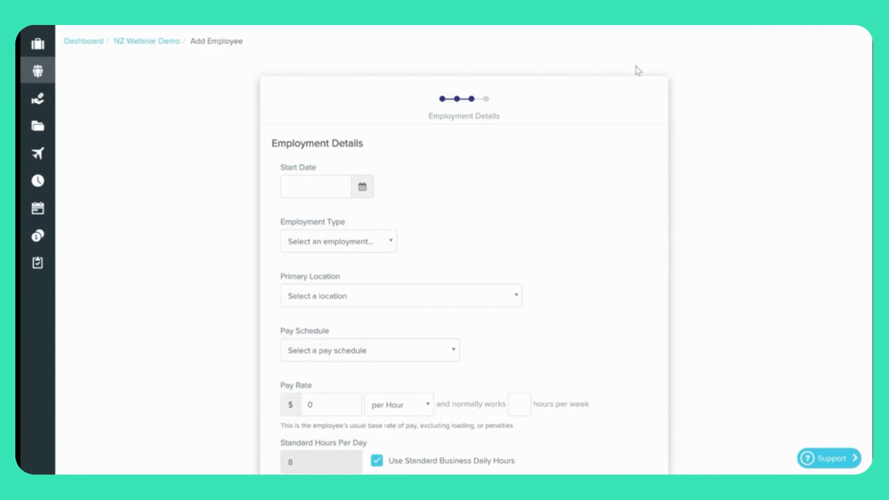
# Enter start date 01/09/2019 and choose Full Time as the employment type.
pyautogui.click(334, 186)
pyautogui.write('01/09')
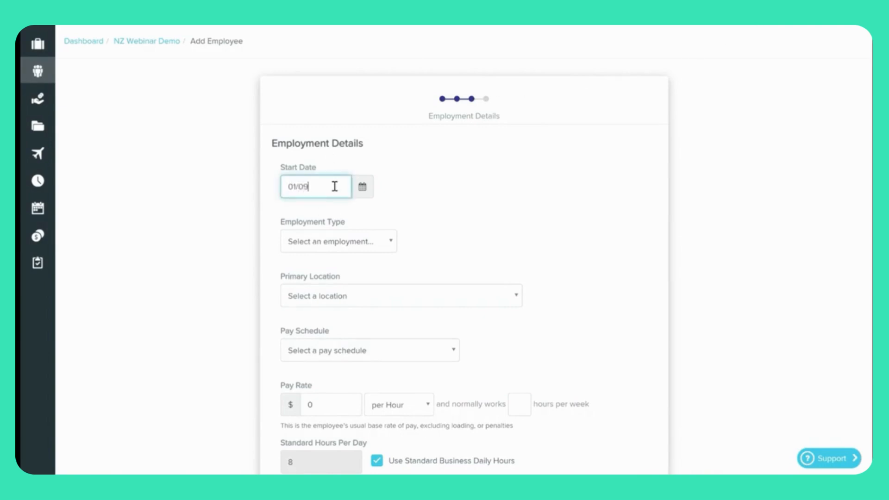
pyautogui.write('/2019')
pyautogui.click(374, 242)
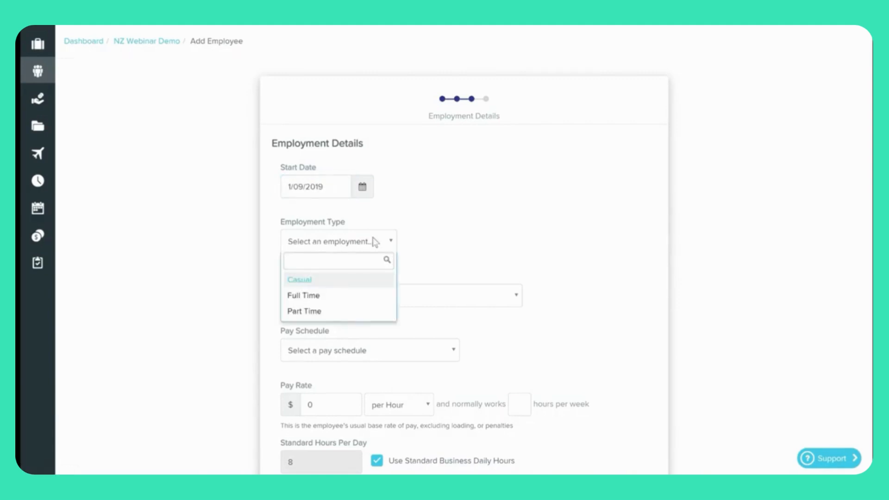
pyautogui.click(358, 298)
pyautogui.scroll(-1, 460, 234)
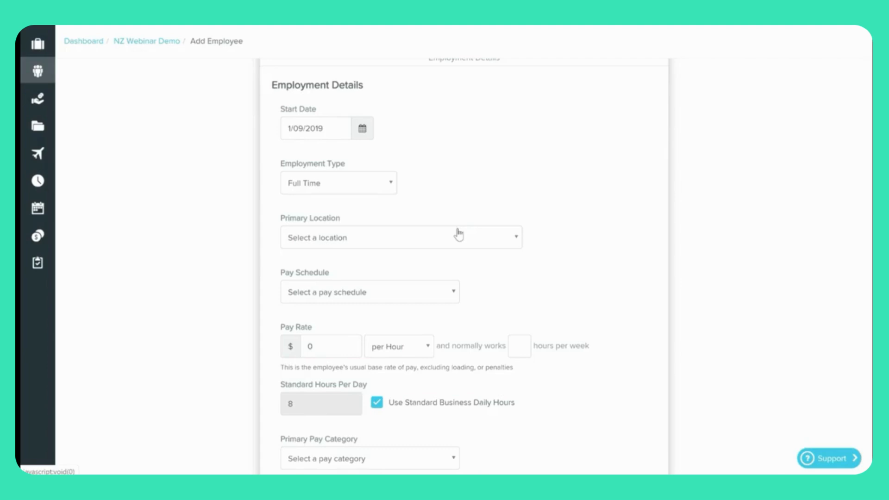
# Set the primary location to NZ Webinar Demo and the pay schedule to Monthly.
pyautogui.click(459, 235)
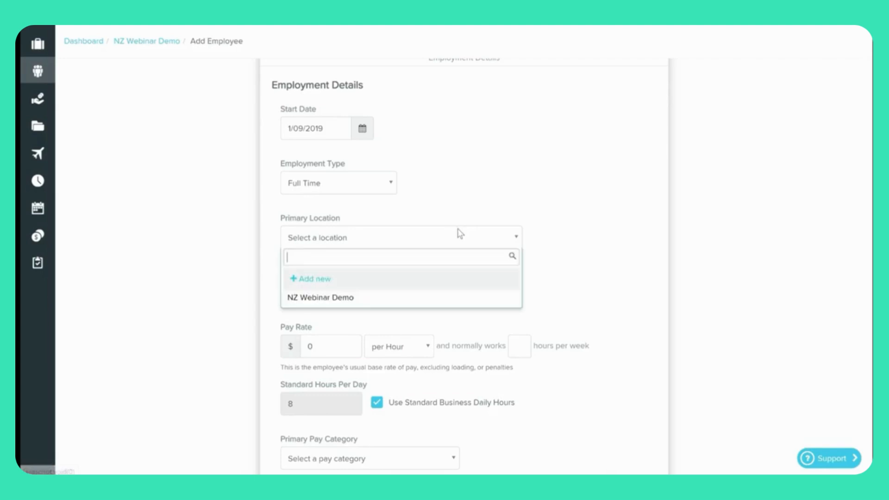
pyautogui.scroll(-1, 459, 234)
pyautogui.click(442, 244)
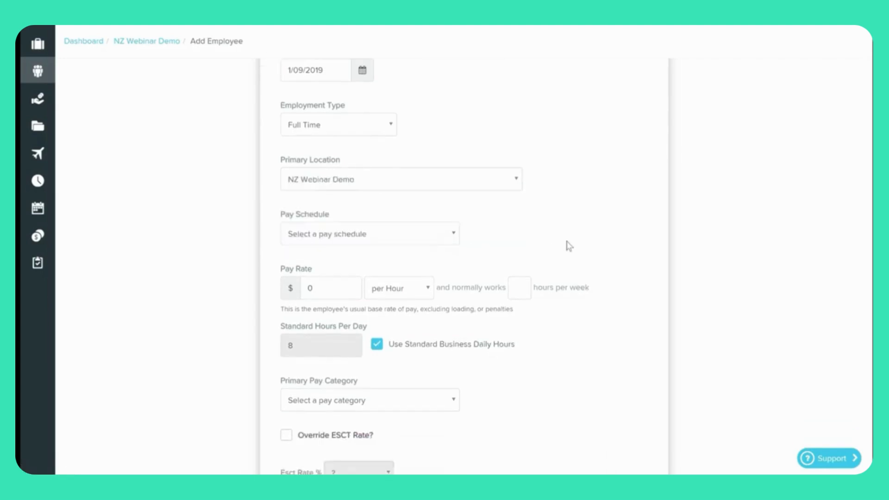
pyautogui.scroll(-1, 566, 246)
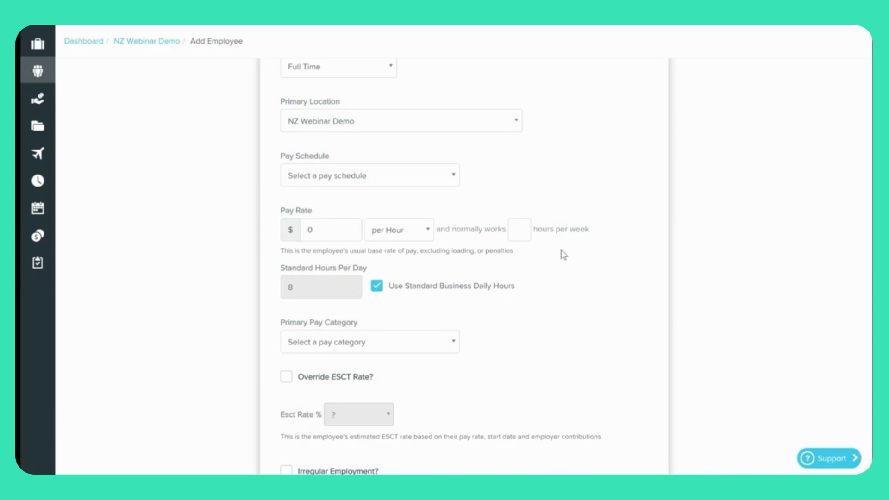
pyautogui.click(429, 178)
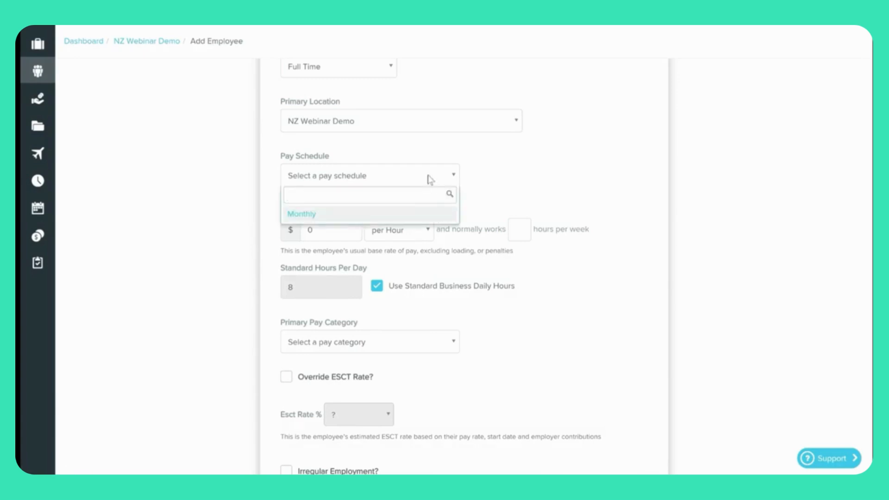
pyautogui.click(415, 218)
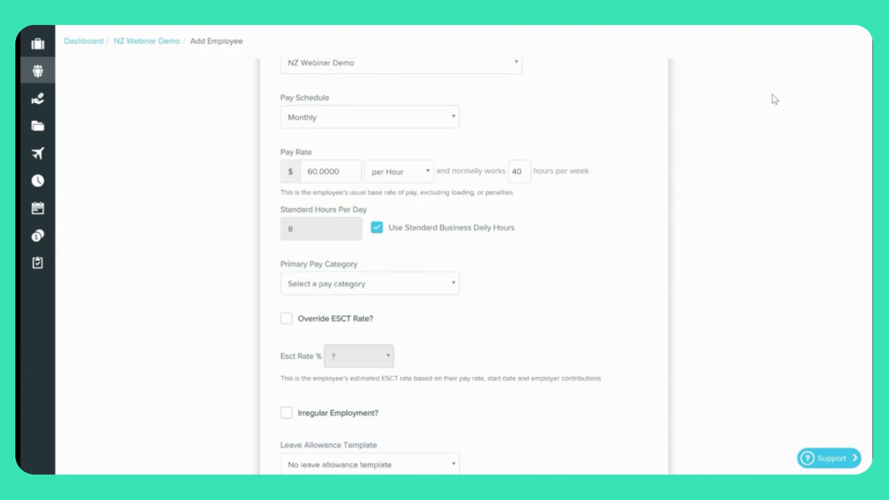
pyautogui.click(426, 175)
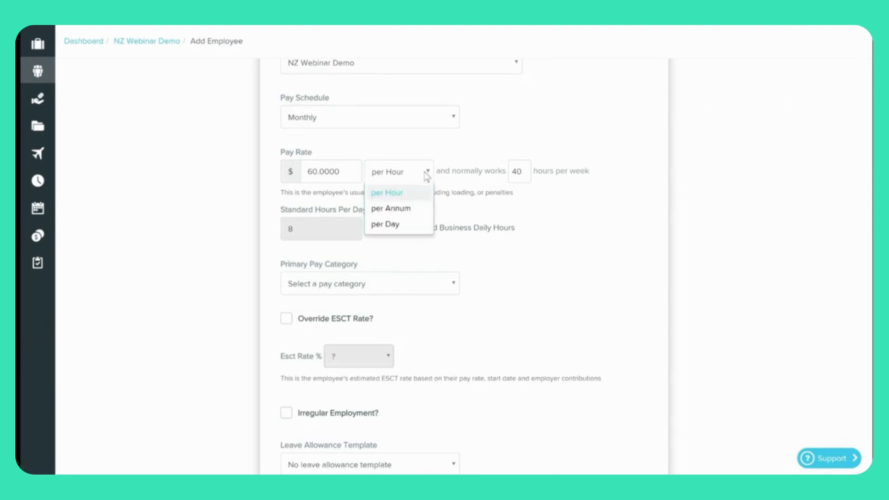
pyautogui.click(579, 208)
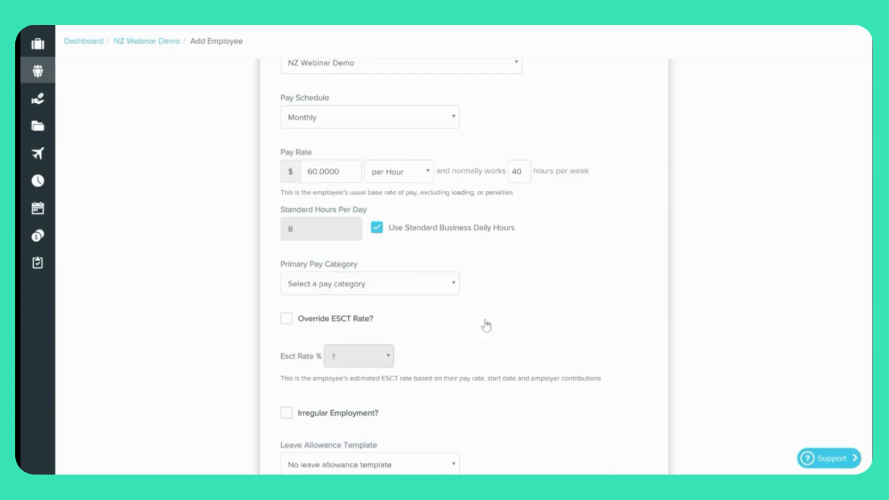
pyautogui.scroll(-1, 484, 324)
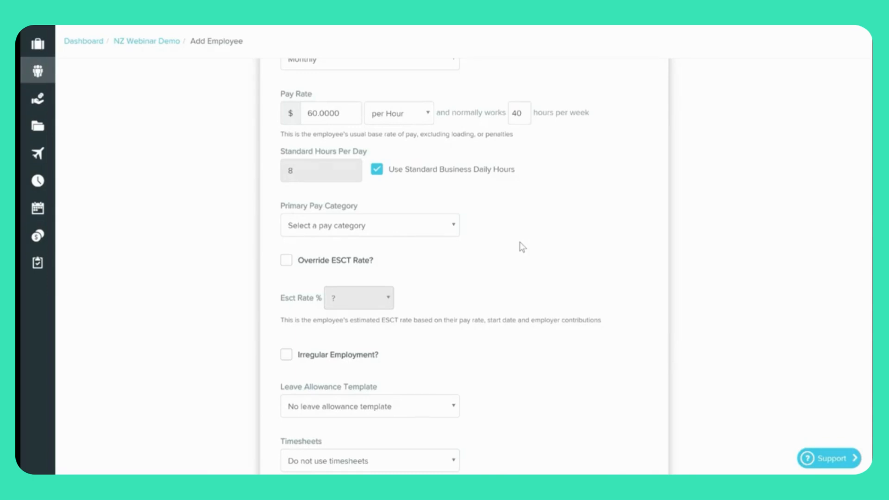
pyautogui.click(378, 172)
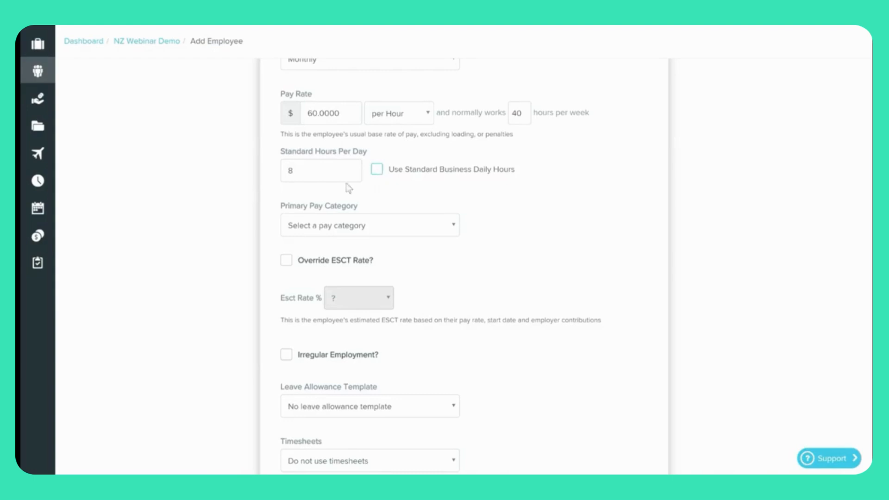
pyautogui.moveTo(304, 172); pyautogui.dragTo(283, 176)
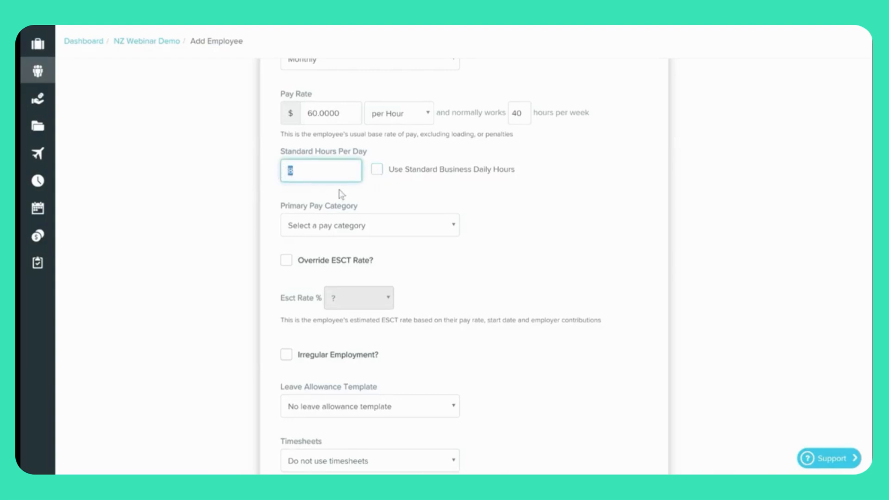
pyautogui.click(377, 171)
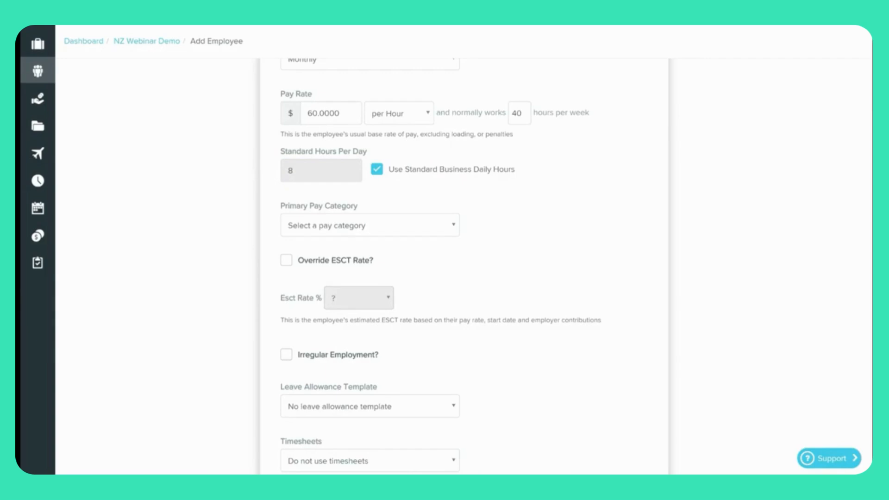
# Choose Permanent Ordinary Hours as the primary pay category and check the 30.00% ESCT rate.
pyautogui.click(358, 227)
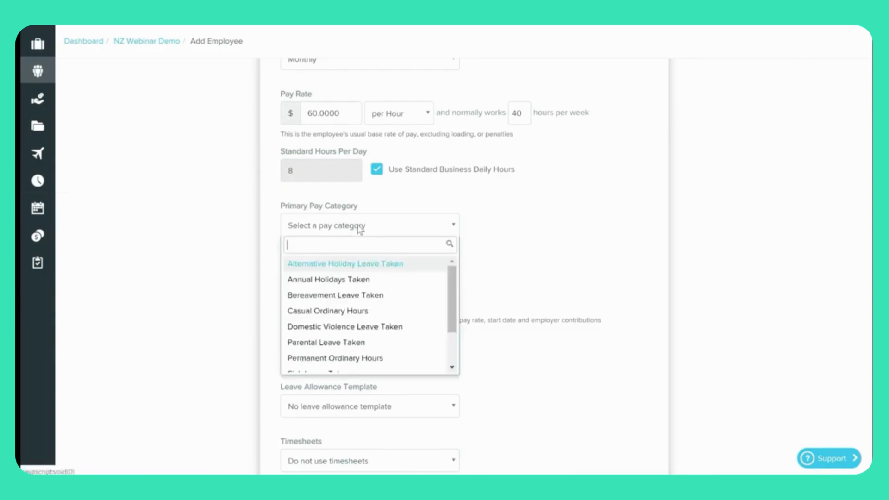
pyautogui.click(371, 359)
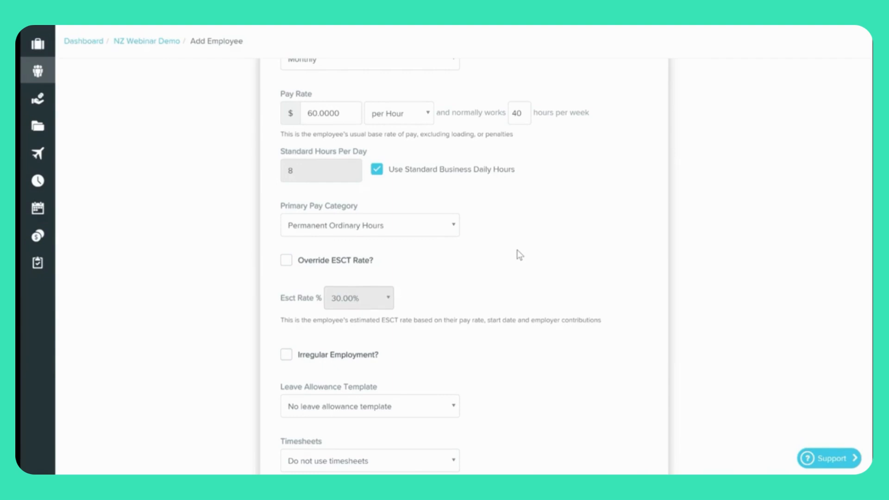
pyautogui.scroll(-3, 520, 255)
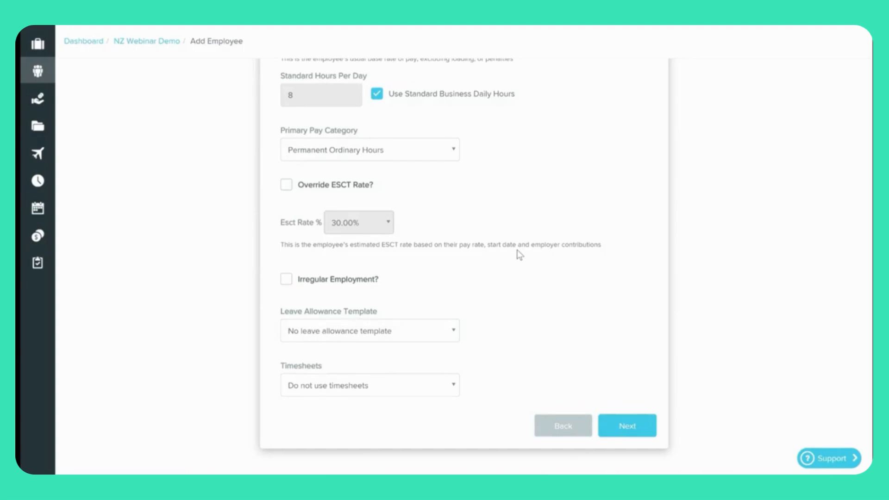
pyautogui.click(287, 187)
pyautogui.click(391, 227)
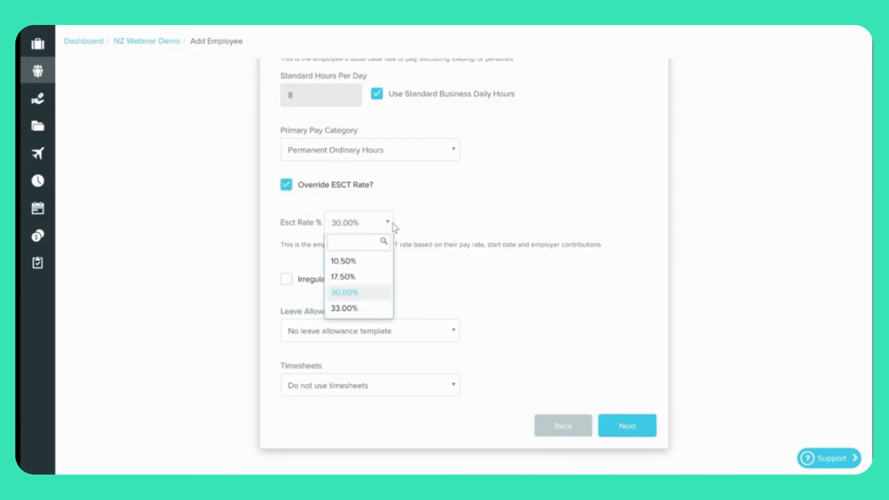
pyautogui.click(414, 214)
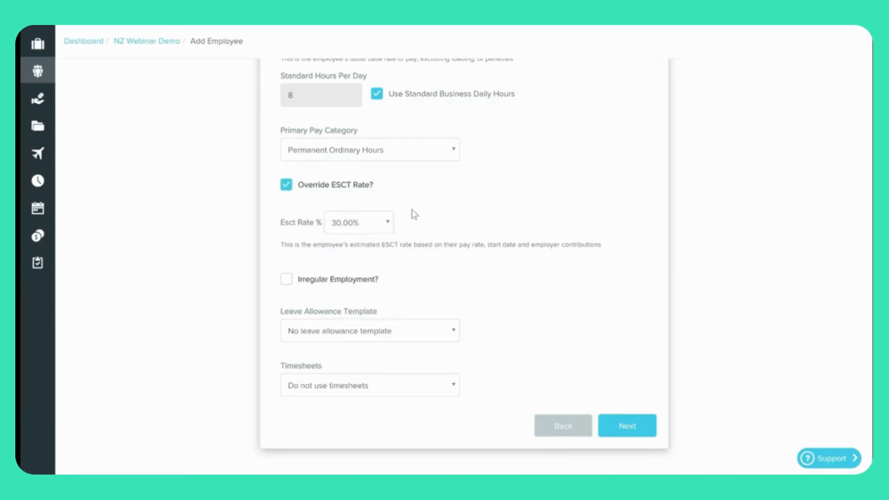
pyautogui.click(287, 187)
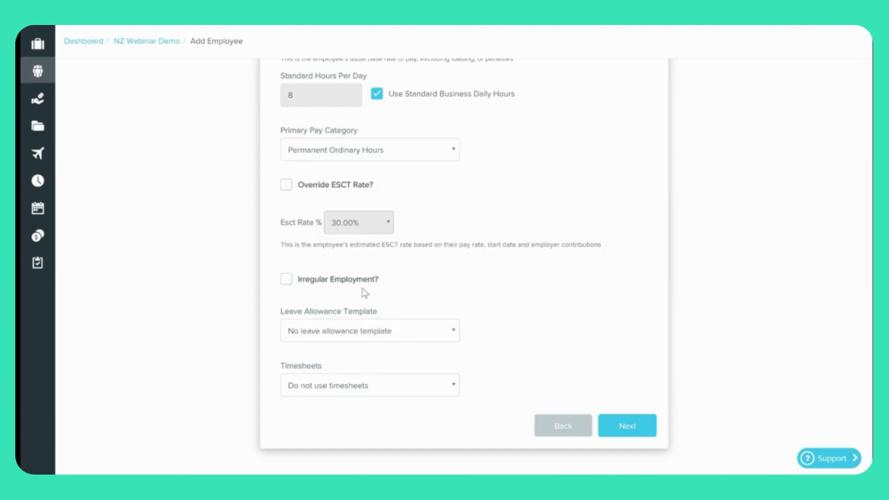
pyautogui.click(442, 339)
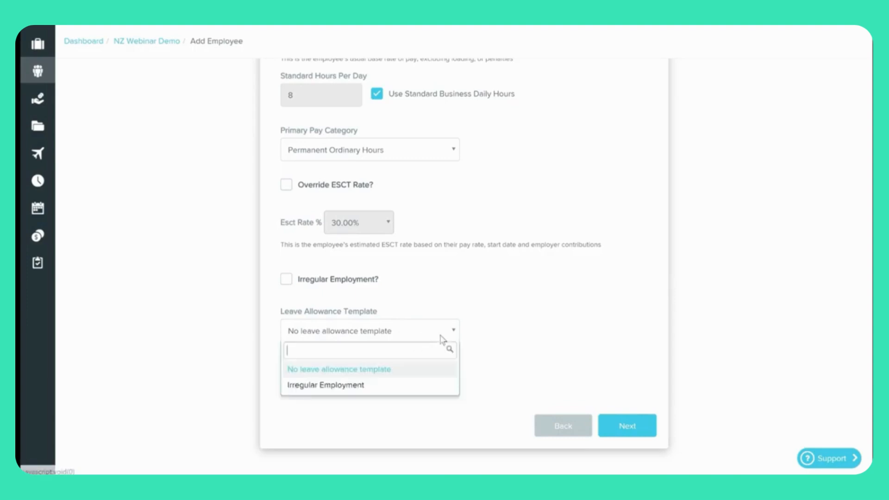
pyautogui.click(523, 322)
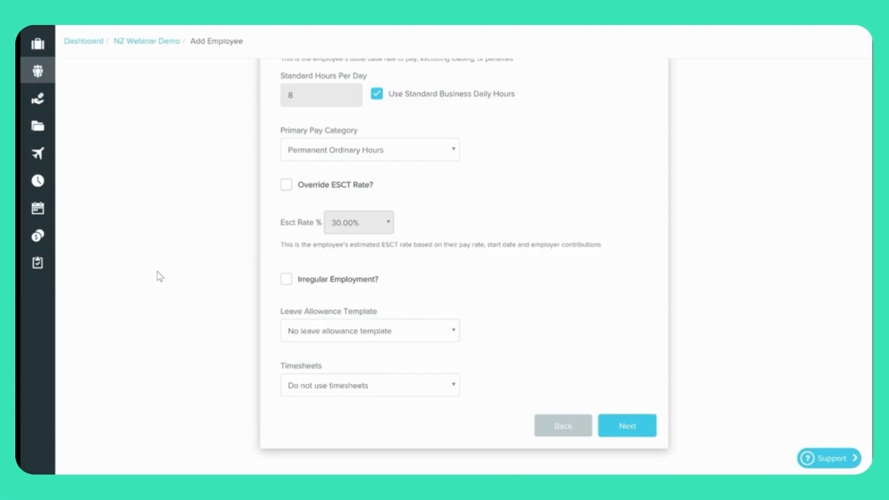
pyautogui.click(401, 332)
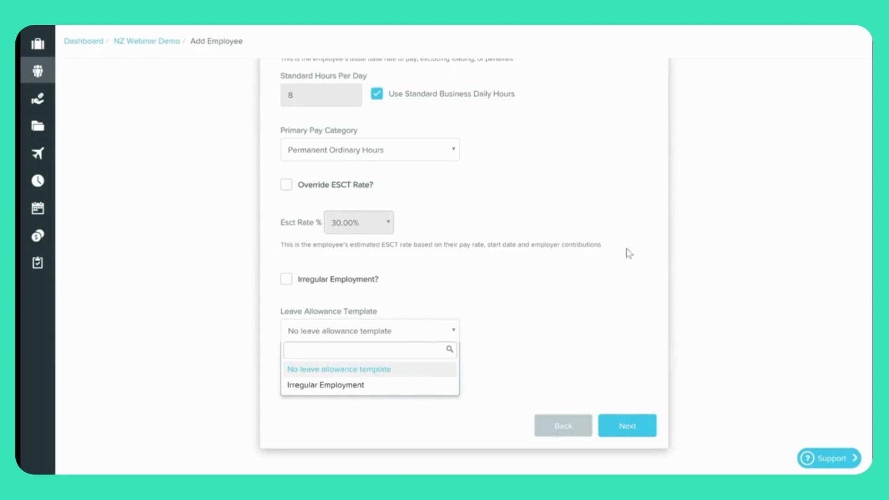
pyautogui.click(622, 304)
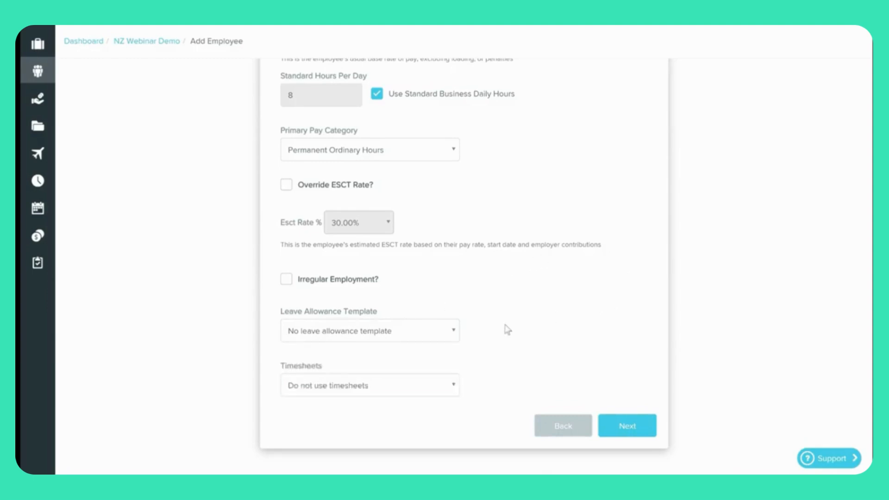
pyautogui.click(445, 394)
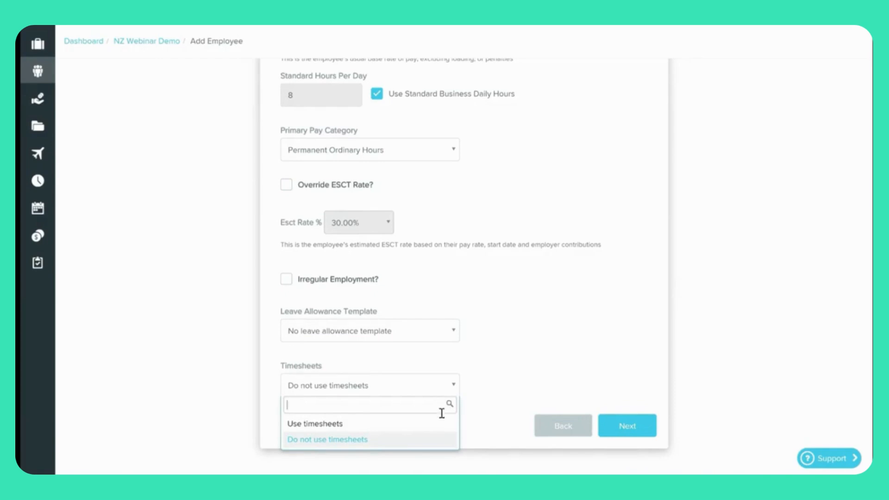
pyautogui.click(581, 336)
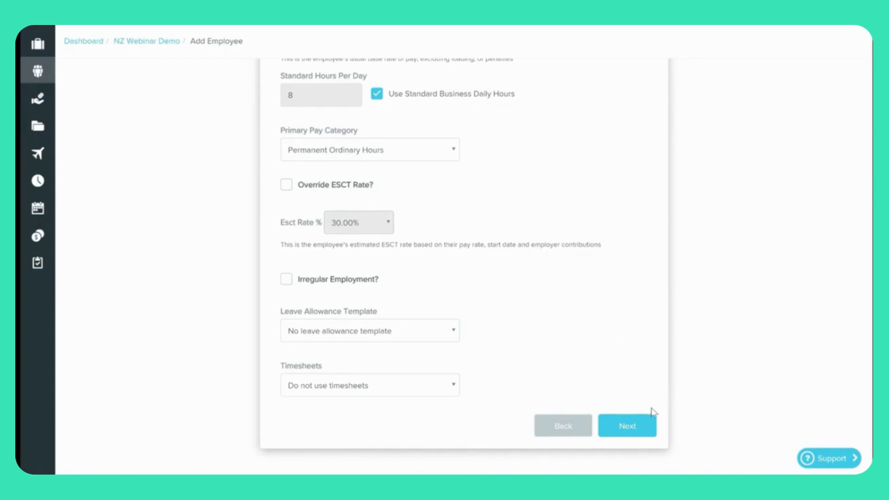
# On the tax step, choose Primary Income as source of income and make the tax code M SL.
pyautogui.click(635, 432)
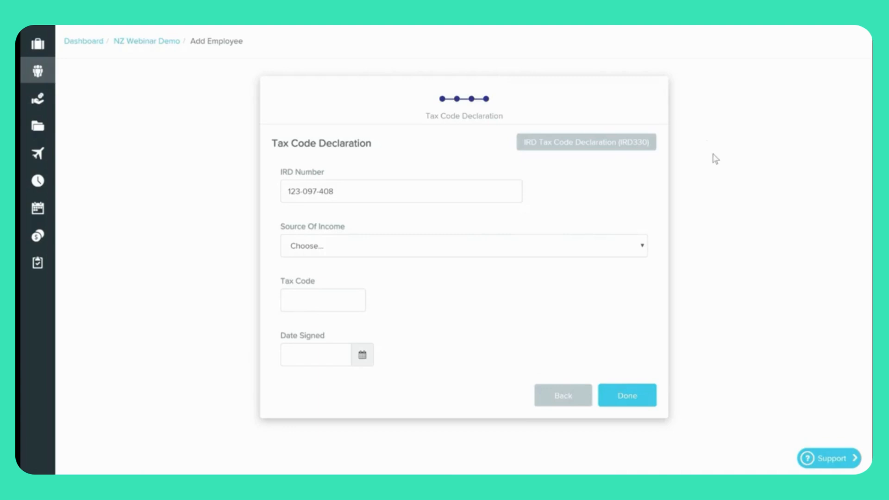
pyautogui.click(583, 253)
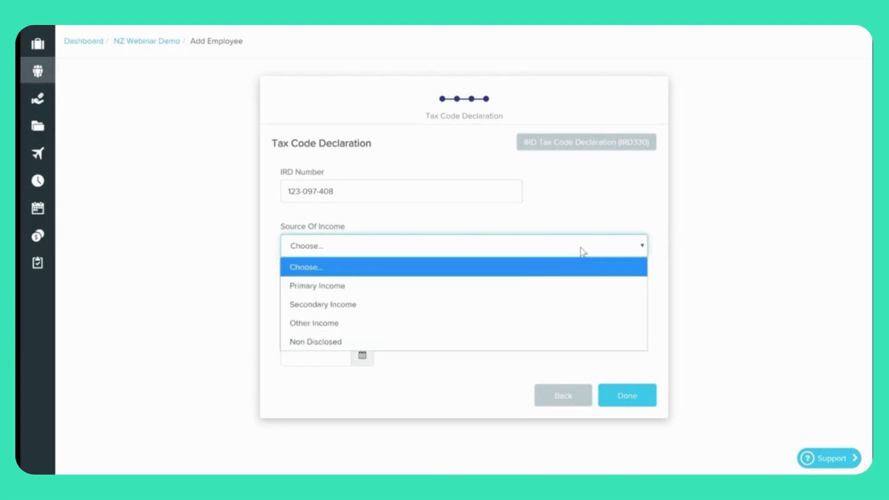
pyautogui.click(401, 291)
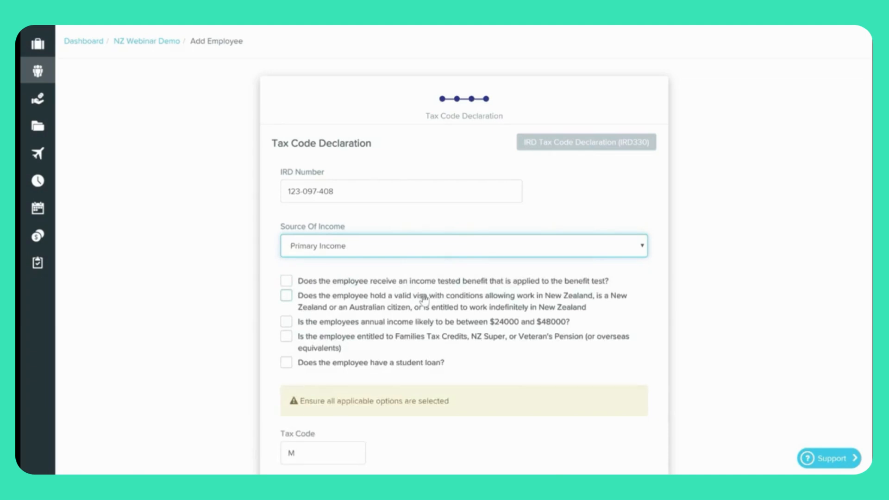
pyautogui.click(327, 452)
pyautogui.write('SL')
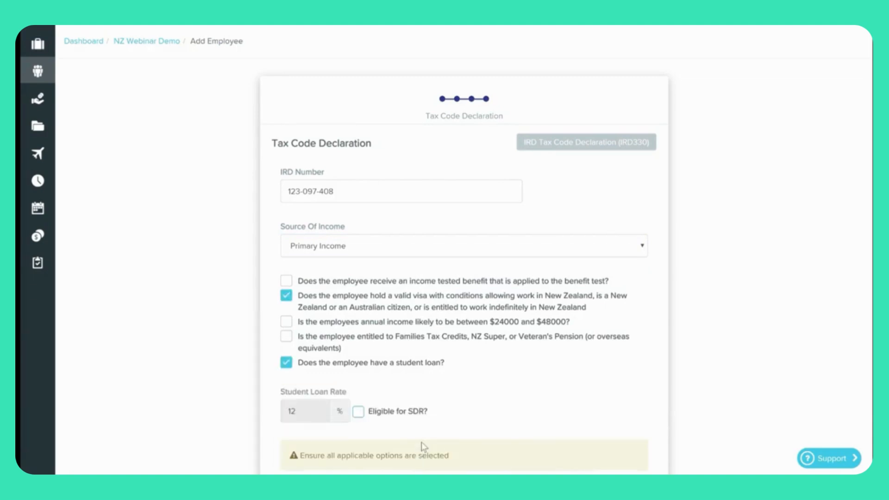
# Toggle Eligible for SDR on, then turn it back off.
pyautogui.scroll(-1, 480, 399)
pyautogui.scroll(-2, 479, 399)
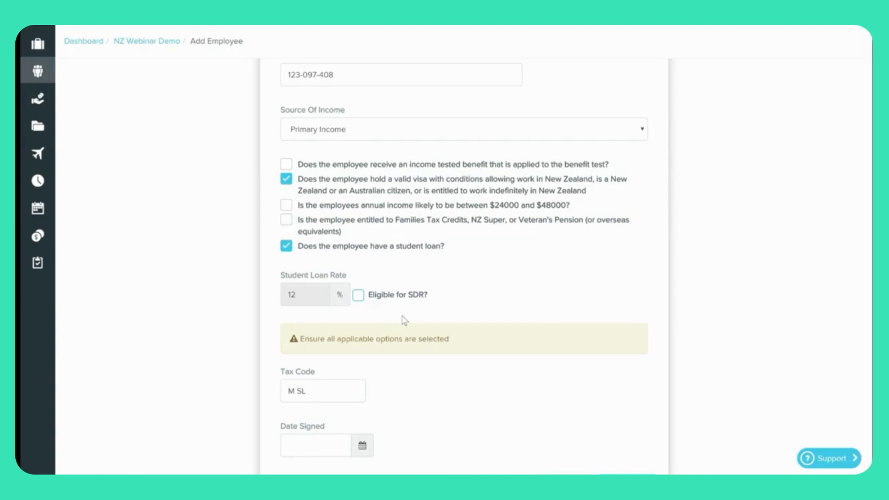
pyautogui.click(359, 297)
pyautogui.click(305, 292)
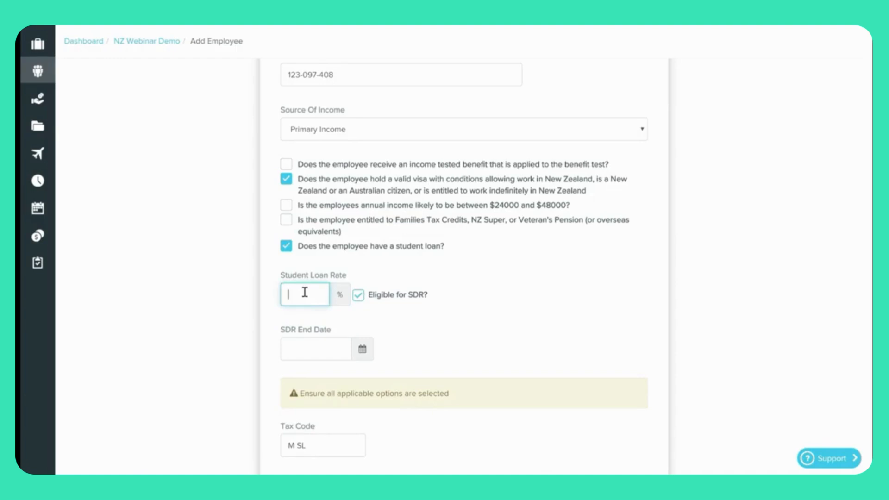
pyautogui.click(321, 352)
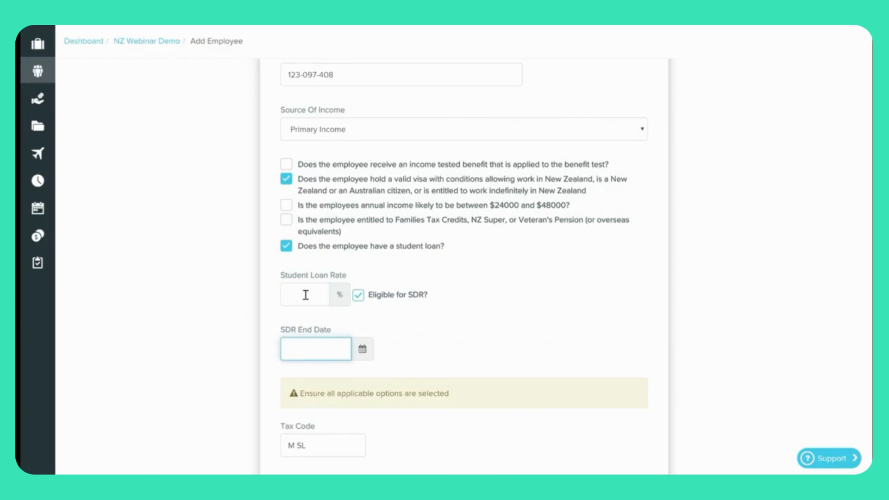
pyautogui.click(359, 295)
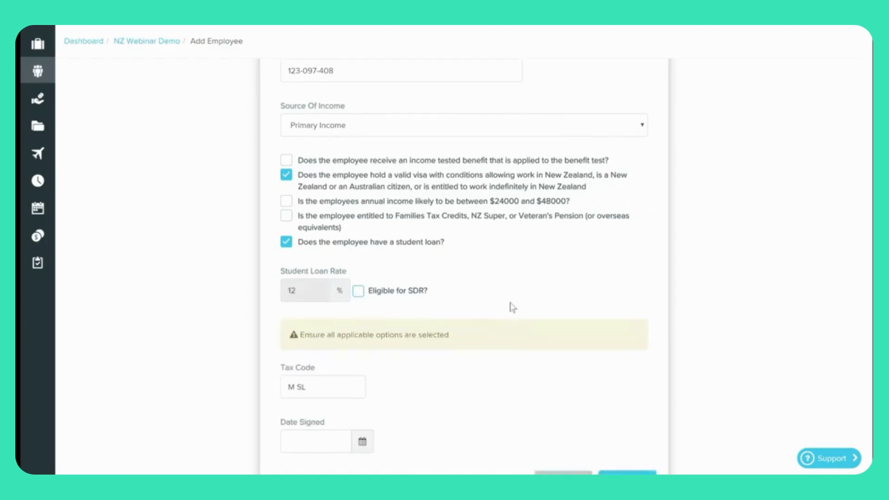
# Set the declaration's Date Signed to 1 October 2019 and finish adding the employee.
pyautogui.scroll(-2, 514, 311)
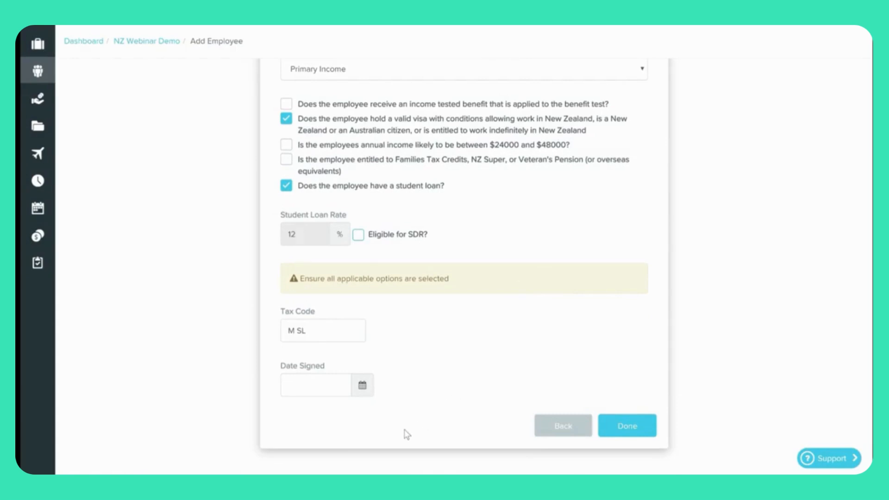
pyautogui.click(371, 389)
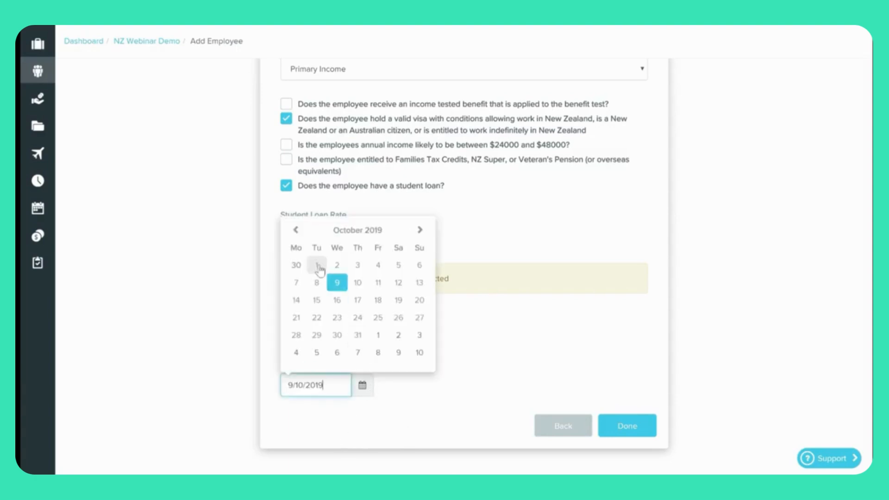
pyautogui.click(318, 266)
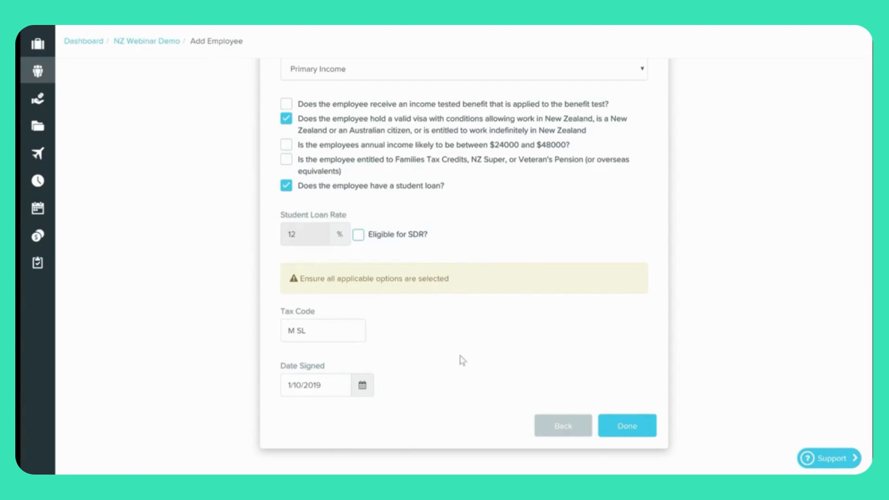
pyautogui.click(630, 426)
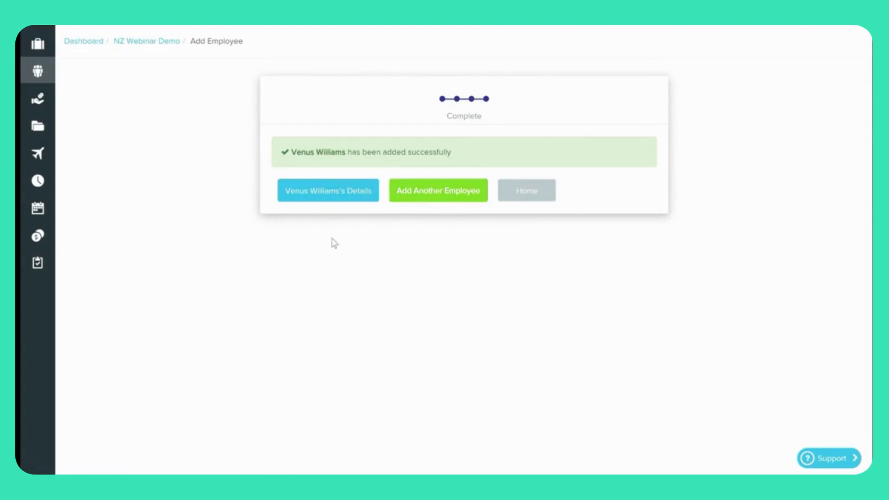
# Open the new employee's Details and scroll through the form to check the 1/09/2019 start date.
pyautogui.click(319, 196)
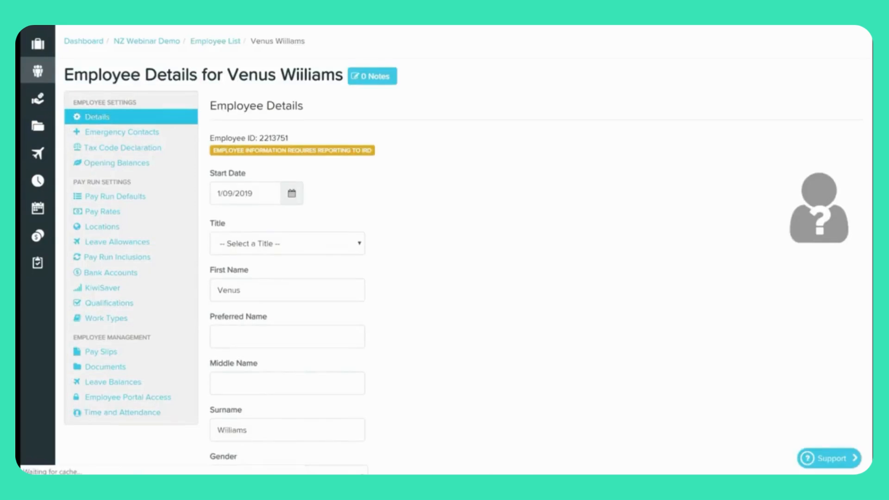
pyautogui.scroll(-2, 593, 229)
pyautogui.scroll(-4, 589, 231)
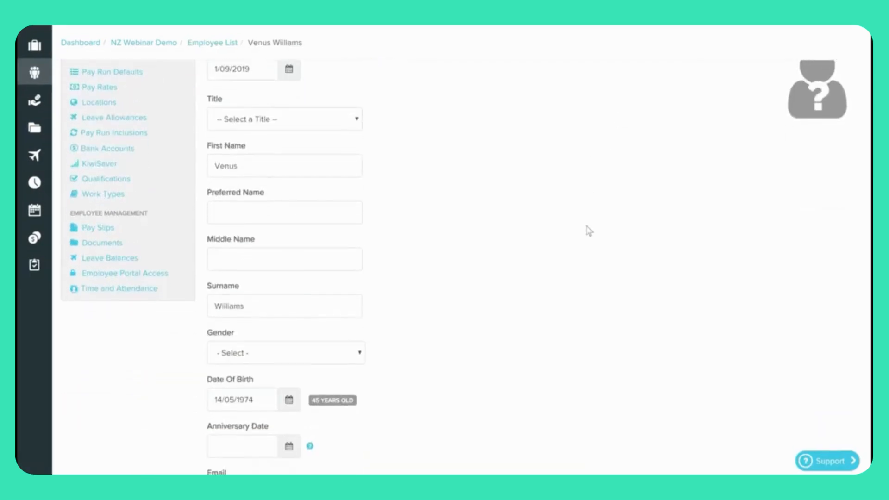
pyautogui.scroll(5, 588, 231)
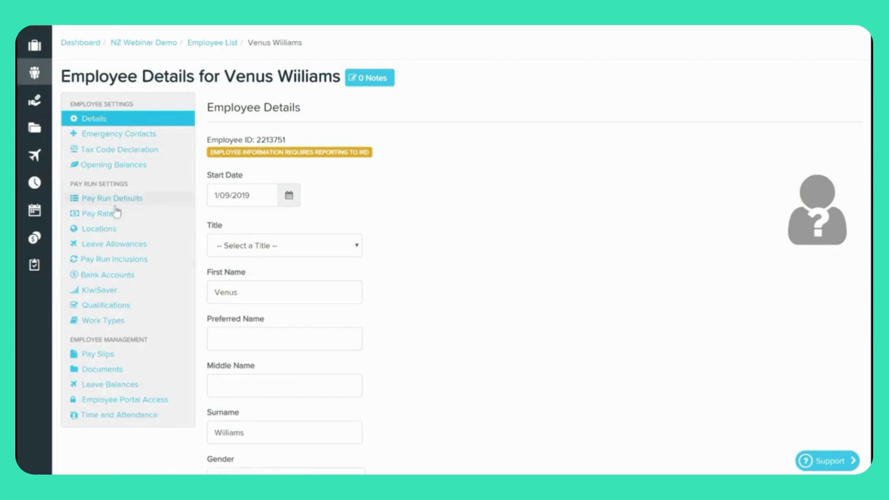
# Open the employee's Pay Rates page and read the RDP and OWP help explanations.
pyautogui.click(108, 218)
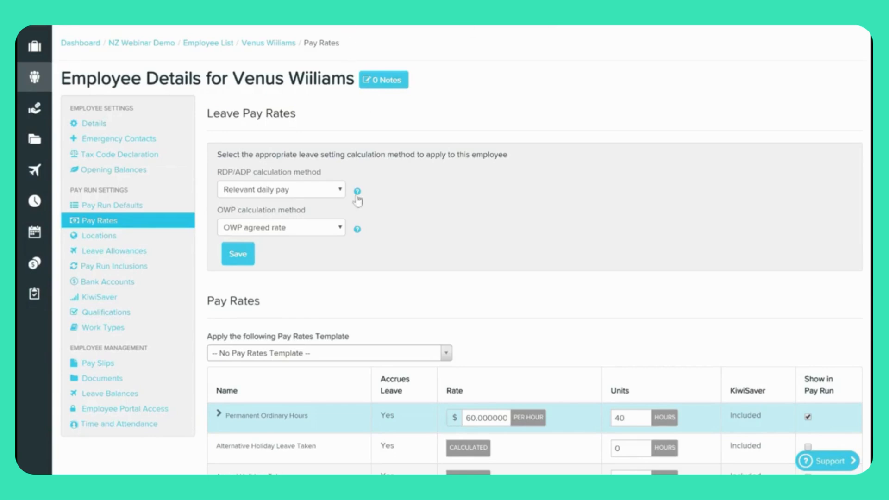
pyautogui.moveTo(358, 198)
pyautogui.moveTo(358, 230)
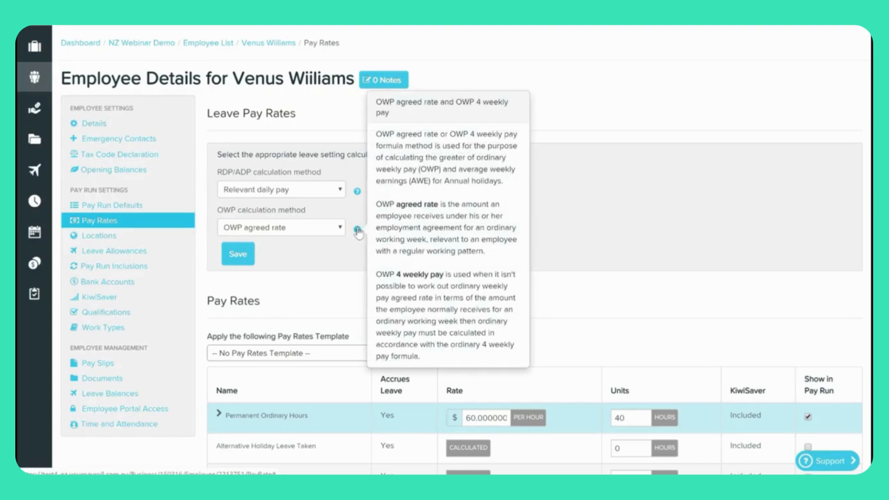
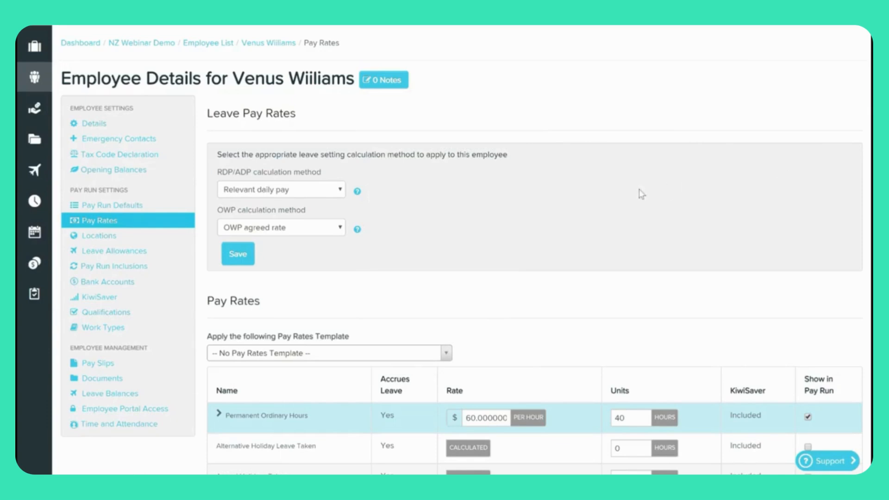
# Review the RDP/ADP and OWP calculation method options, keeping OWP on agreed rate, then return to the Dashboard.
pyautogui.click(338, 193)
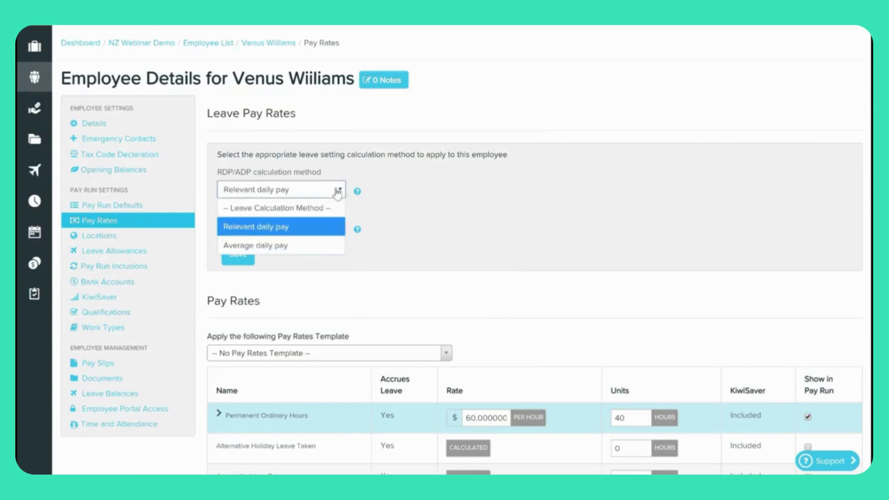
pyautogui.click(400, 188)
pyautogui.click(316, 231)
pyautogui.click(445, 229)
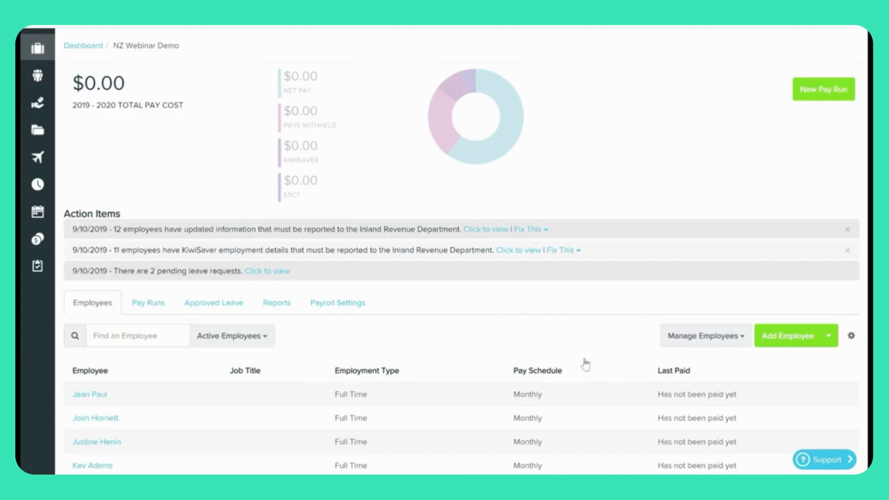
# Go to Payroll Settings > Opening Balances and choose Export > Historic Gross Earnings.
pyautogui.click(350, 304)
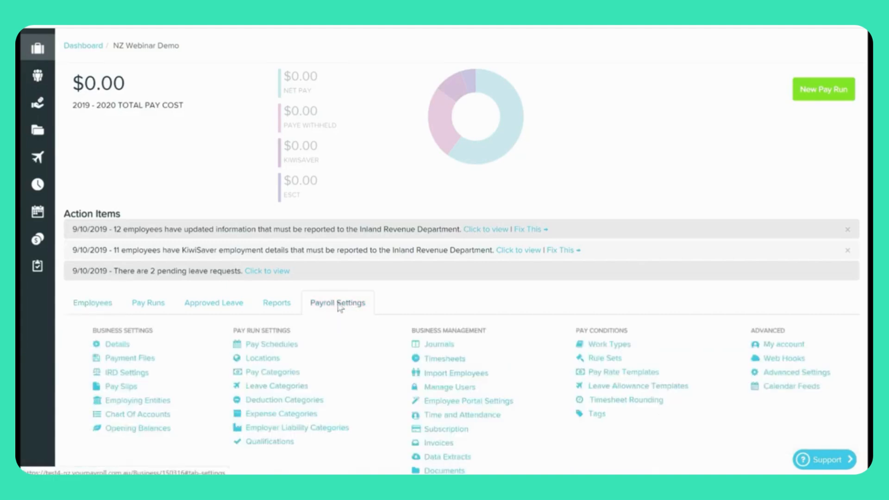
pyautogui.click(144, 430)
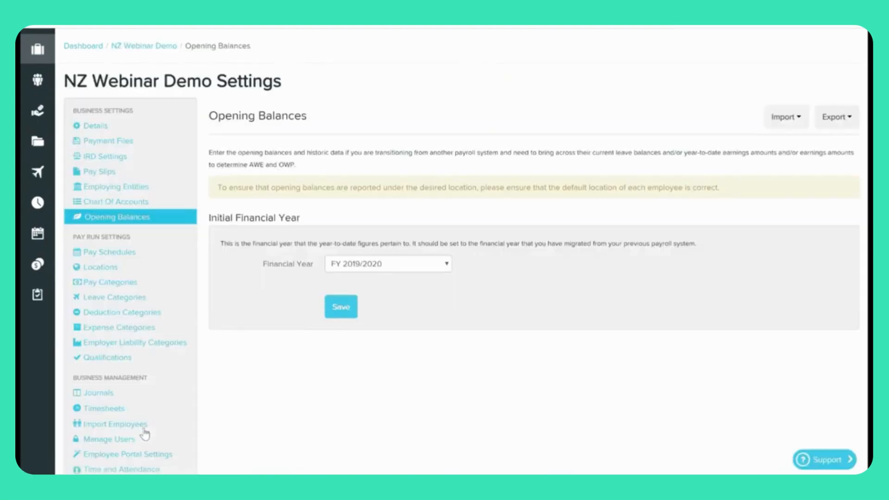
pyautogui.click(851, 119)
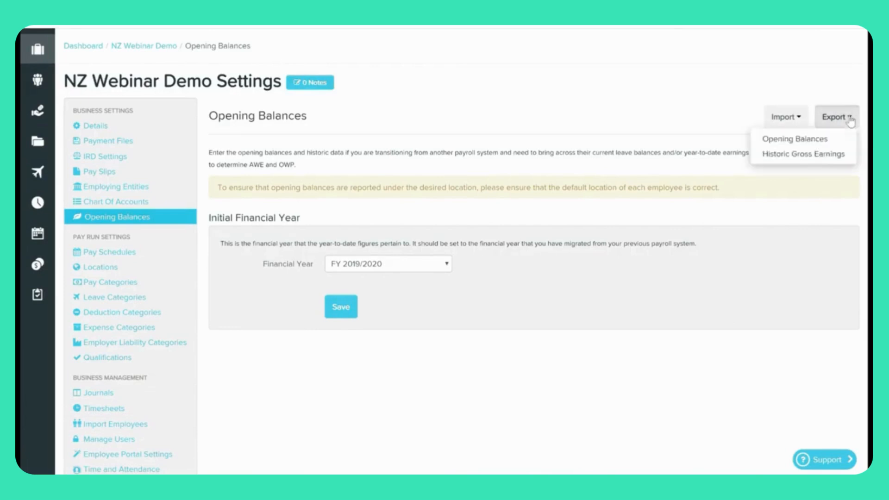
pyautogui.click(823, 157)
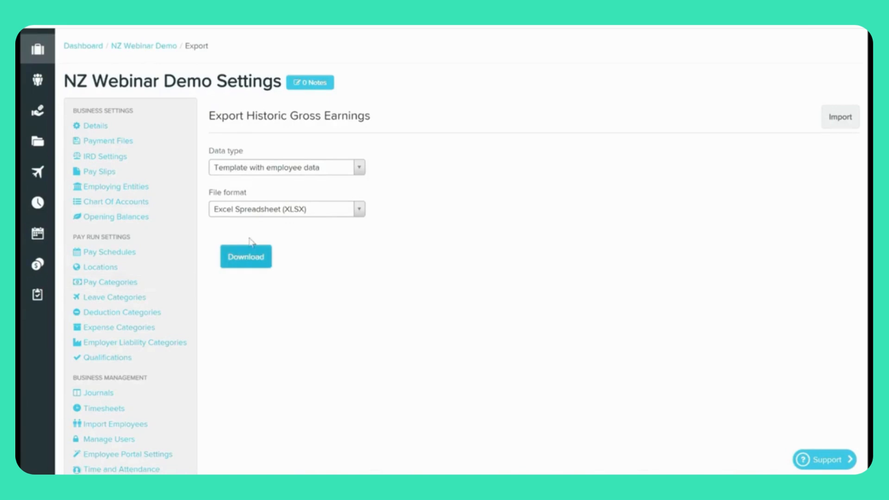
# Download the historic gross earnings template with employee data as XLSX and open it in Excel.
pyautogui.click(317, 172)
pyautogui.click(325, 209)
pyautogui.click(329, 169)
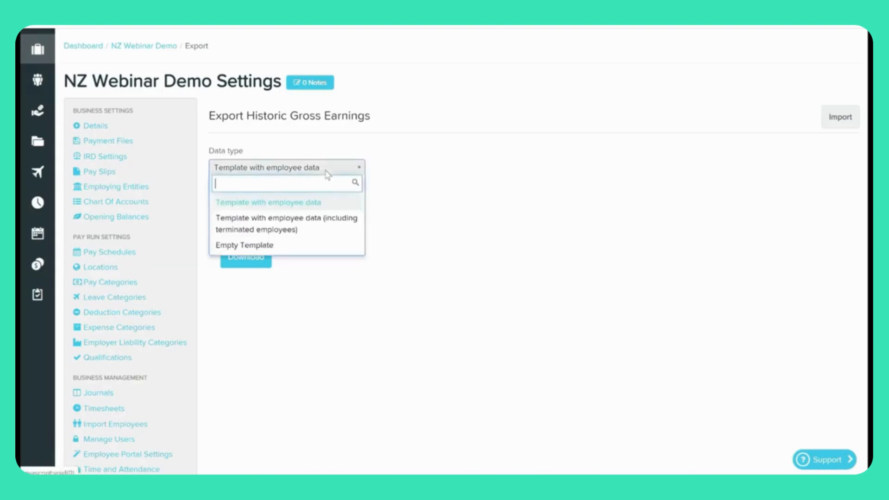
pyautogui.click(316, 204)
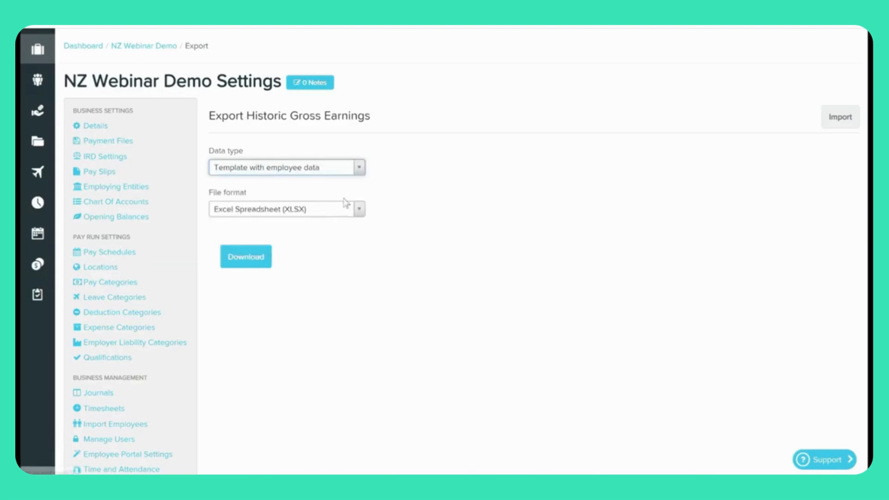
pyautogui.click(253, 266)
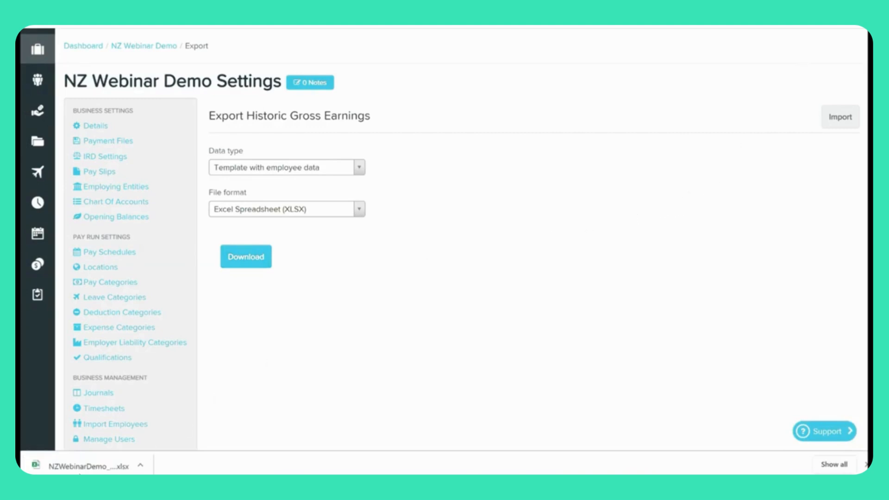
pyautogui.click(89, 468)
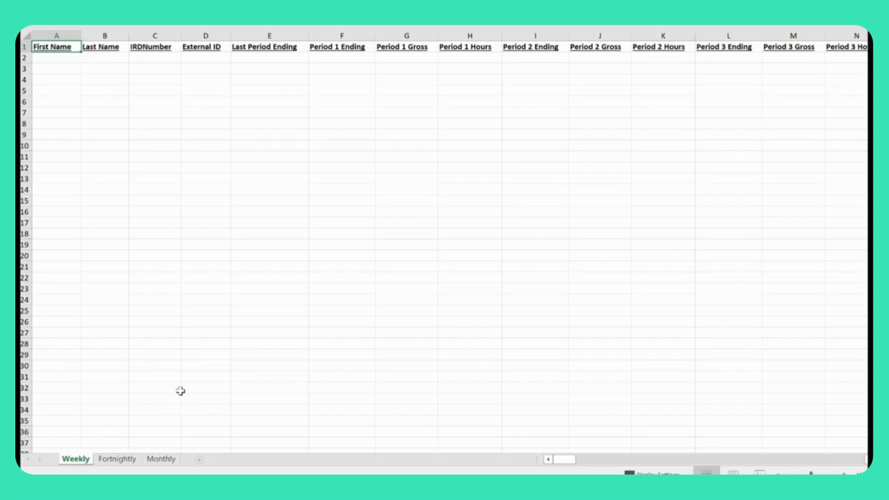
# Switch to the Monthly sheet and select cell E2 for Last Period Ending.
pyautogui.click(160, 461)
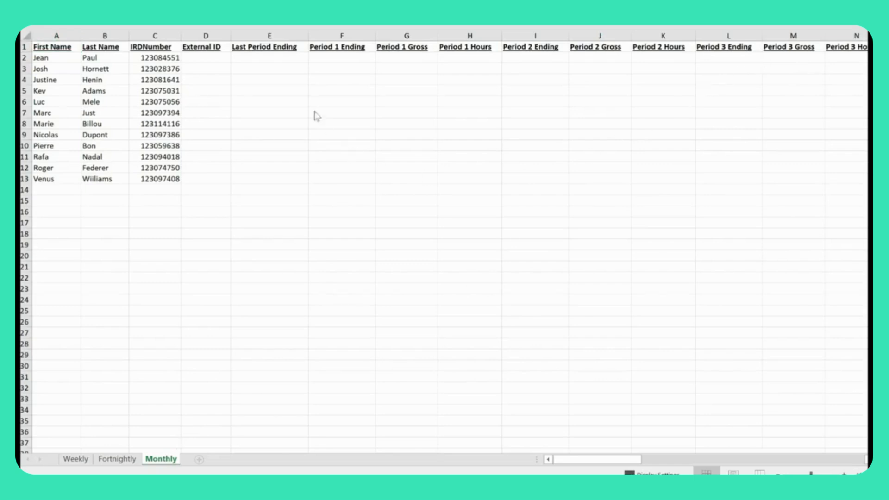
pyautogui.click(264, 56)
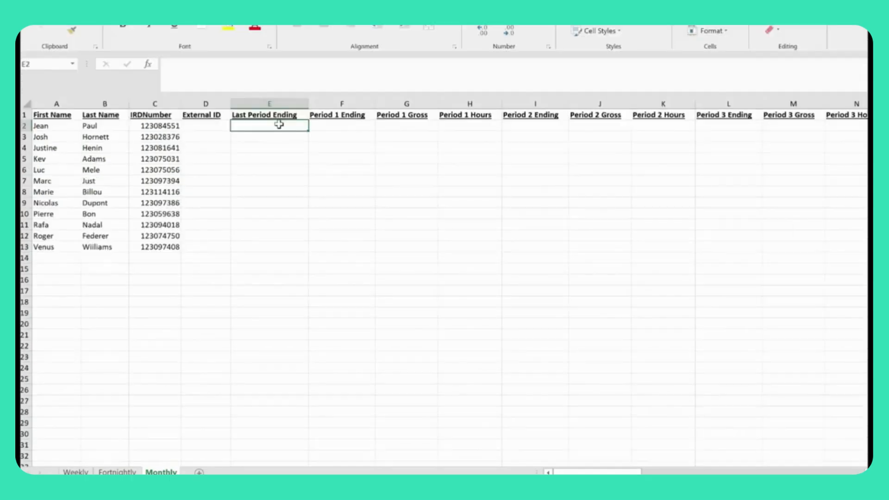
# Enter Last Period Ending 1/09/2019, Period 1 Gross 5000 and Period 1 Hours 8 in row 2.
pyautogui.write('1/09/2019')
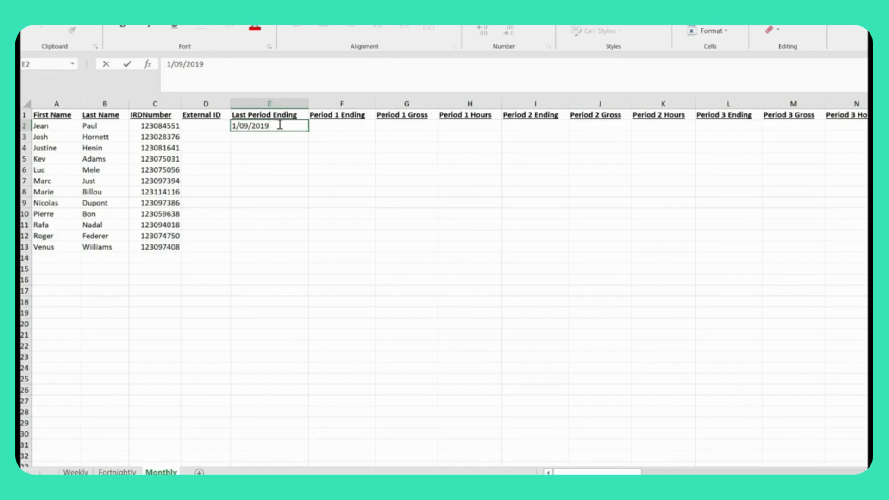
pyautogui.press('Tab')
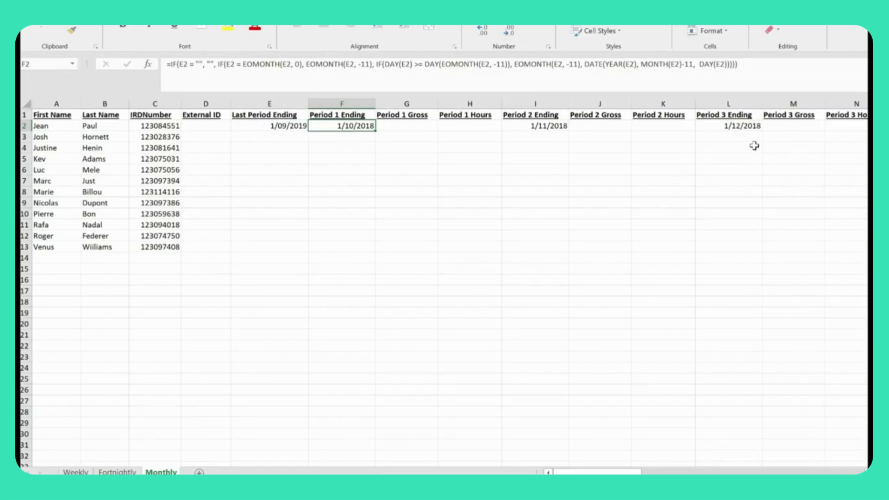
pyautogui.click(412, 127)
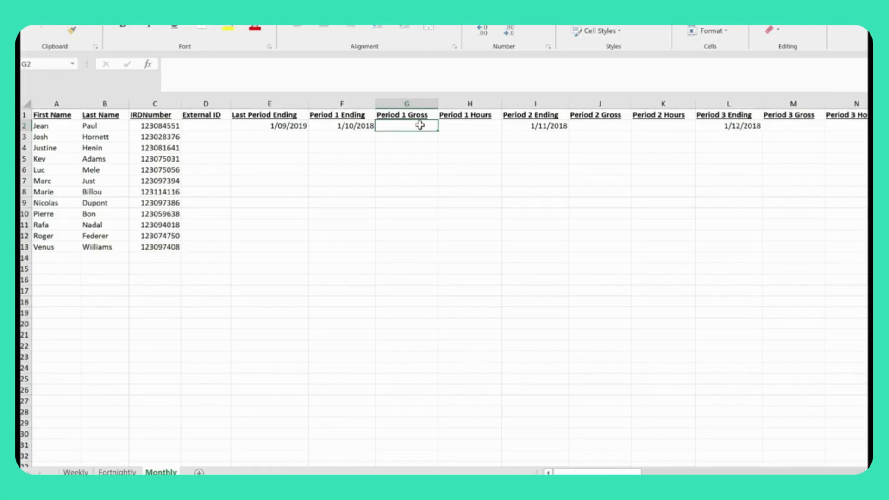
pyautogui.write('5000')
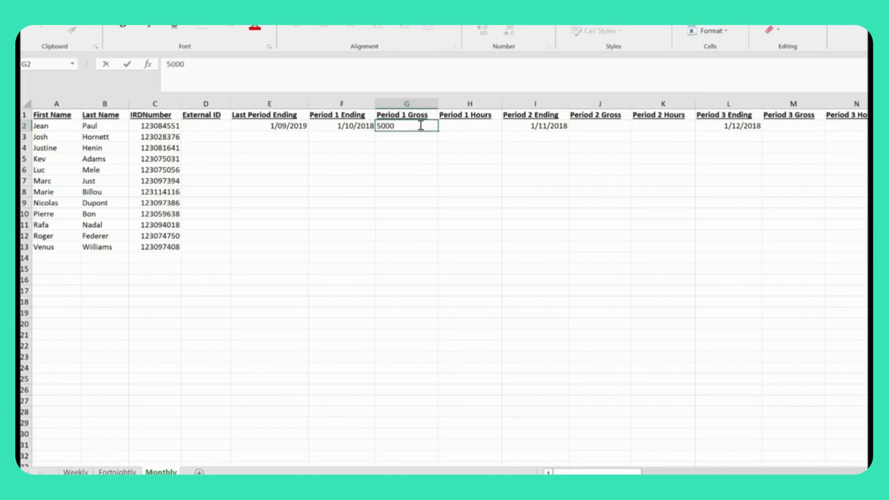
pyautogui.click(458, 125)
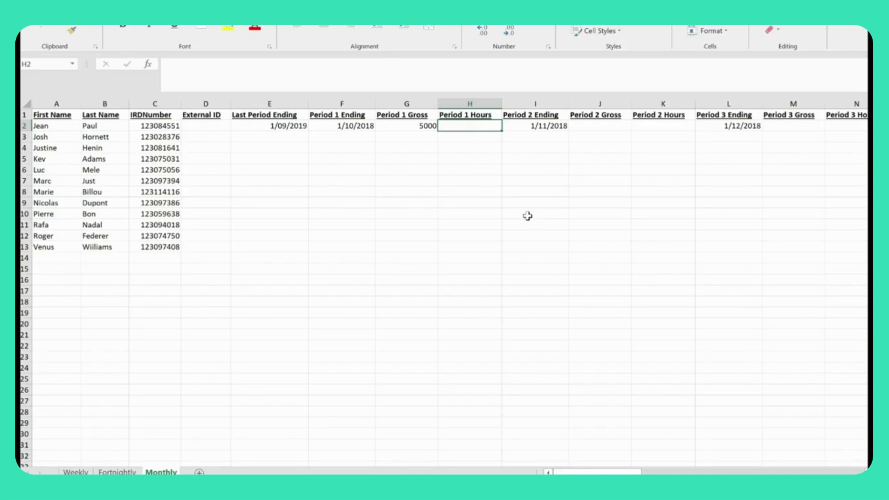
pyautogui.write('8')
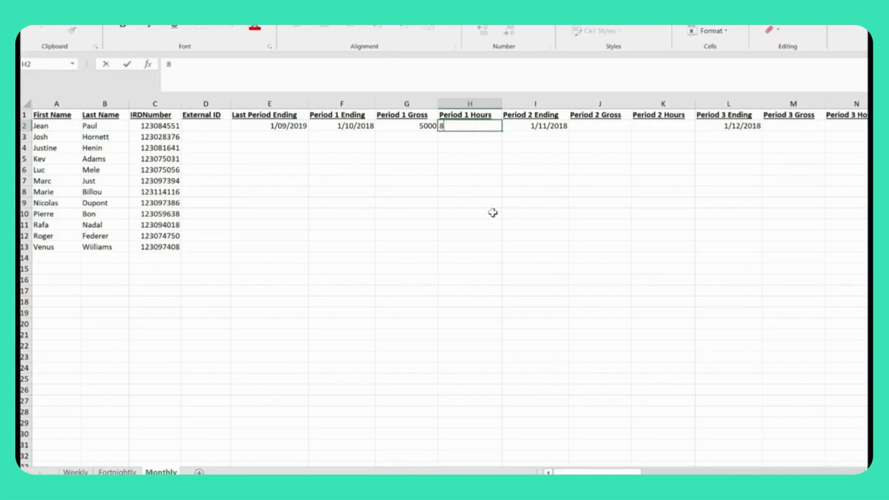
pyautogui.press('Tab')
pyautogui.press('Tab')
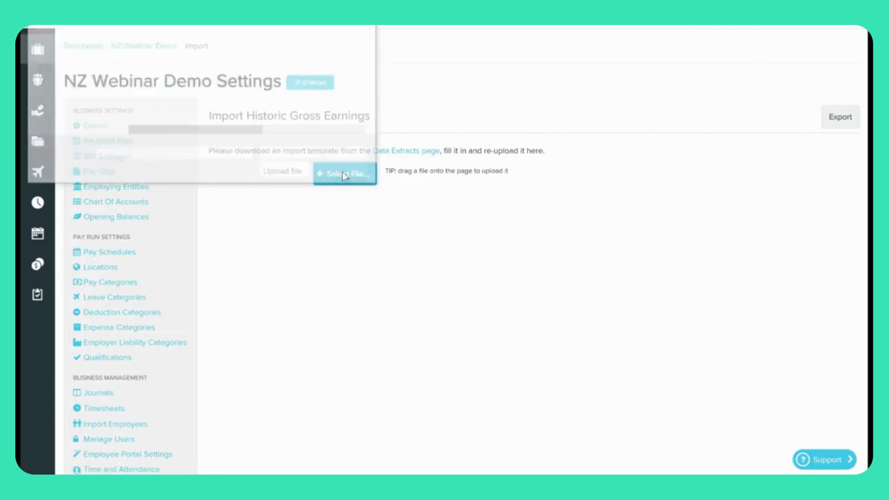
# Upload the filled NZWebinarDemo historic gross earnings file and confirm the import.
pyautogui.click(265, 20)
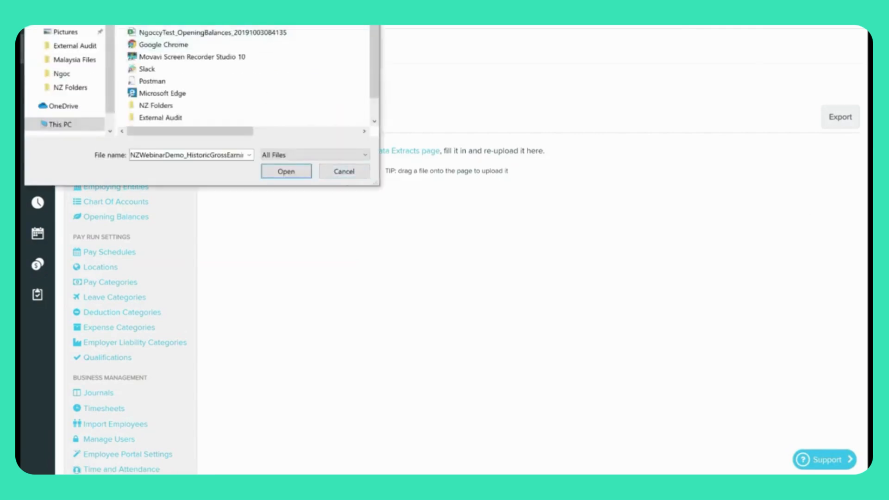
pyautogui.doubleClick(265, 20)
pyautogui.click(361, 213)
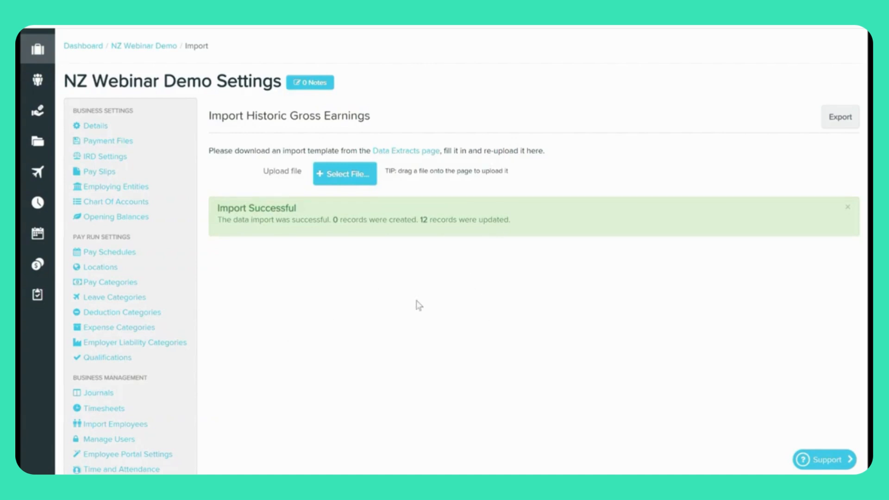
# Open the first employee from the Employee List and go to their Opening Balances.
pyautogui.moveTo(45, 84)
pyautogui.click(75, 107)
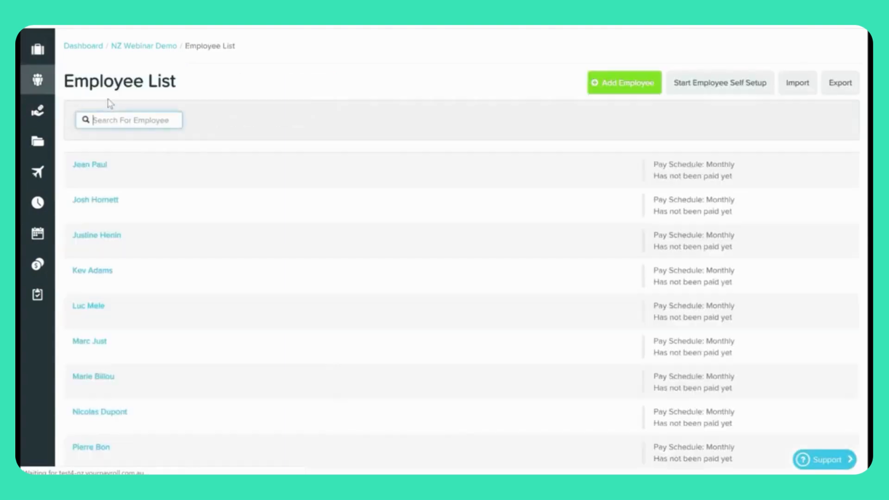
pyautogui.click(91, 165)
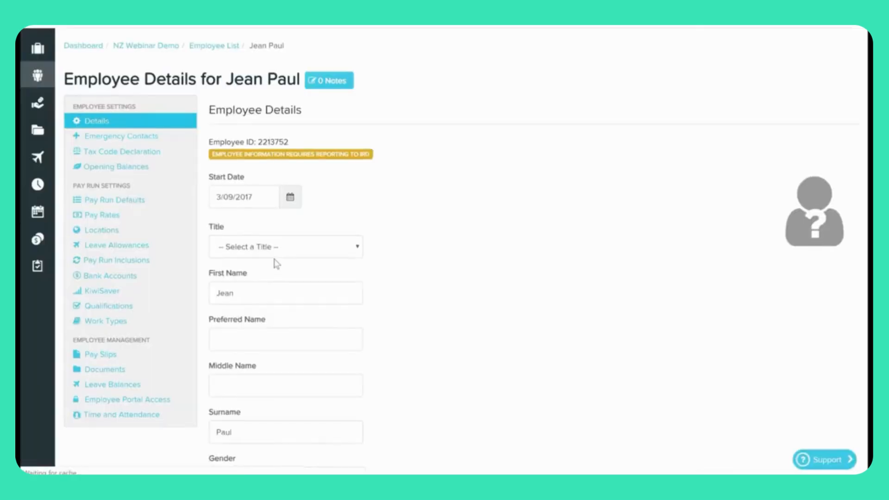
pyautogui.click(132, 170)
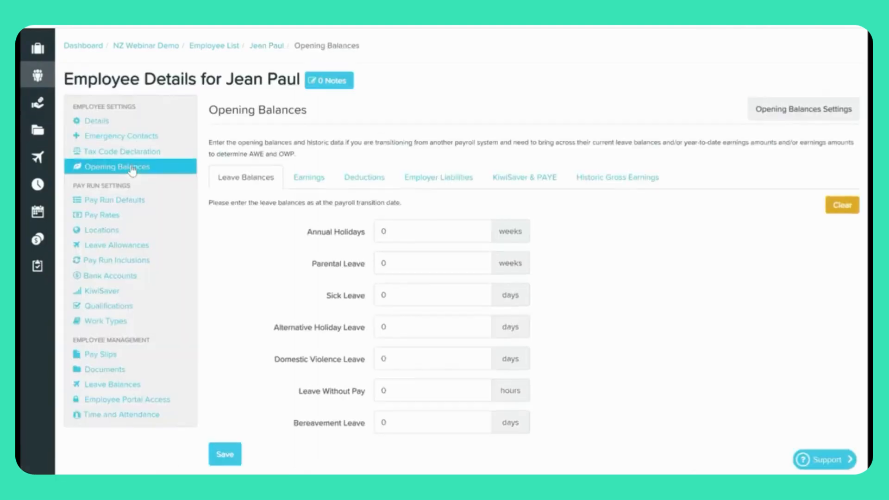
# View the Historic Gross Earnings tab in Jean Paul's Opening Balances.
pyautogui.click(594, 184)
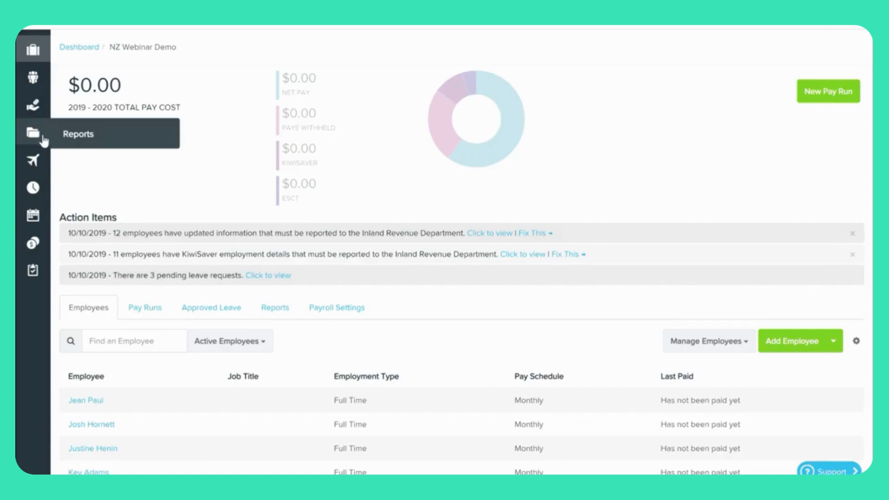
# Open the Payday Filing Employee Details report and start connecting to IRD Gateway Services.
pyautogui.click(93, 139)
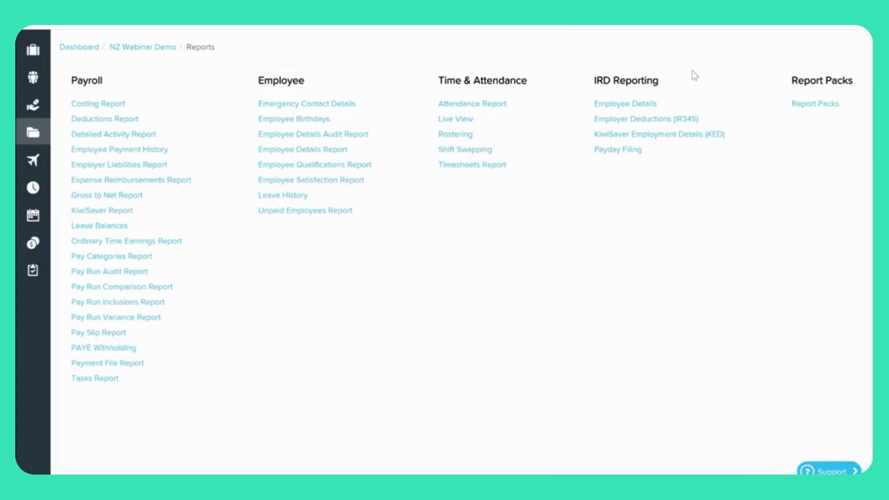
pyautogui.click(636, 105)
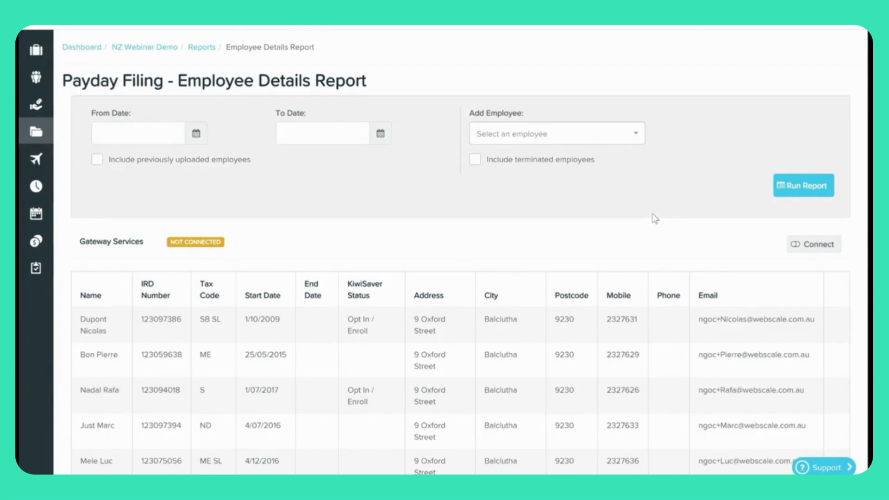
pyautogui.click(818, 245)
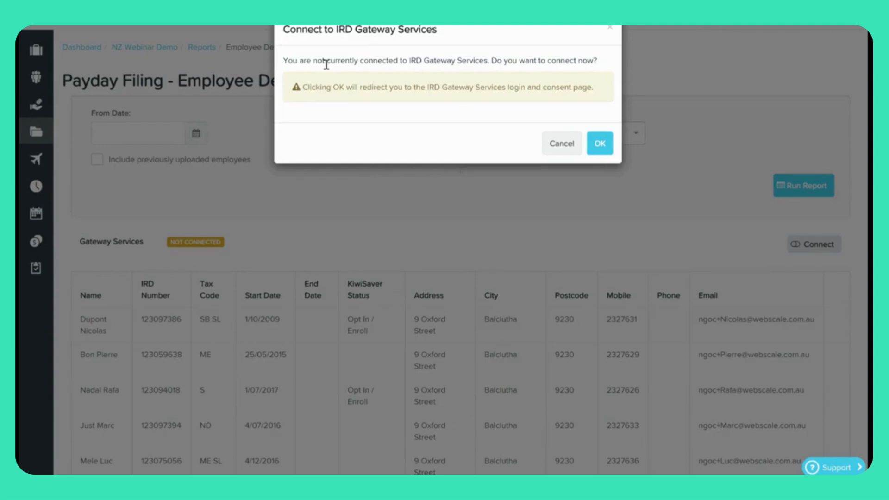
# Confirm the connection to IRD Gateway Services in the Connect dialog.
pyautogui.click(609, 148)
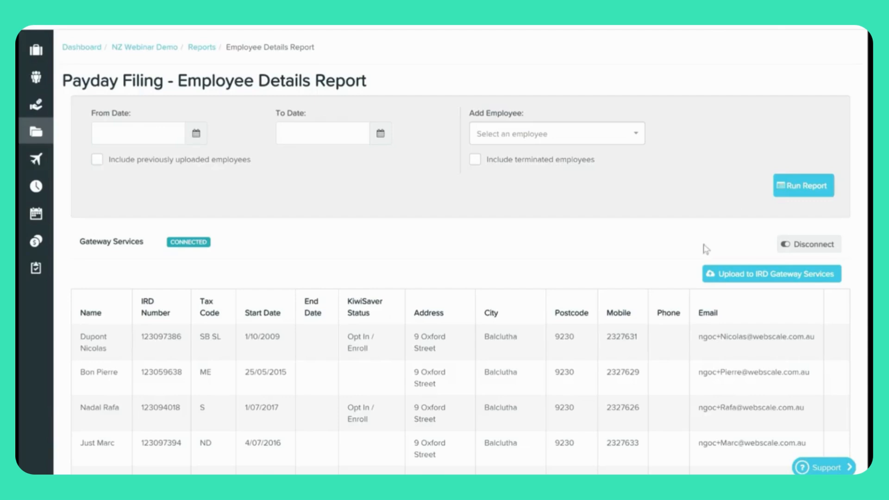
pyautogui.scroll(-3, 575, 272)
pyautogui.scroll(-5, 575, 271)
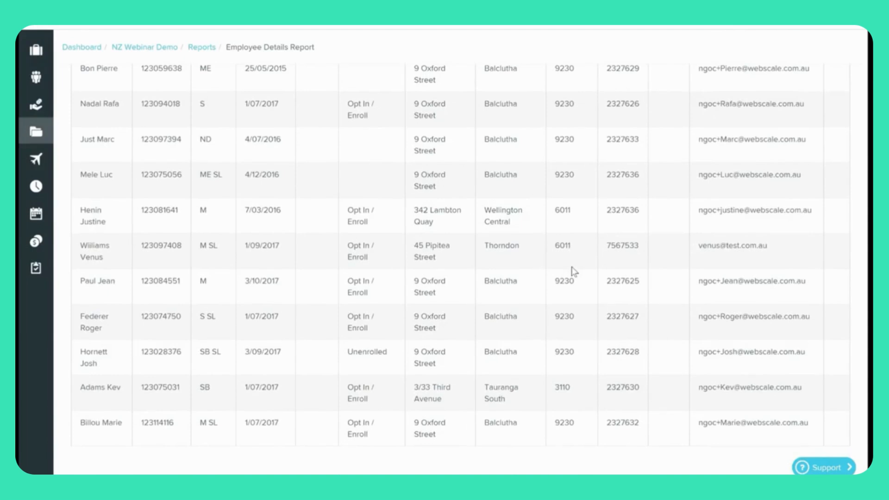
pyautogui.scroll(2, 574, 272)
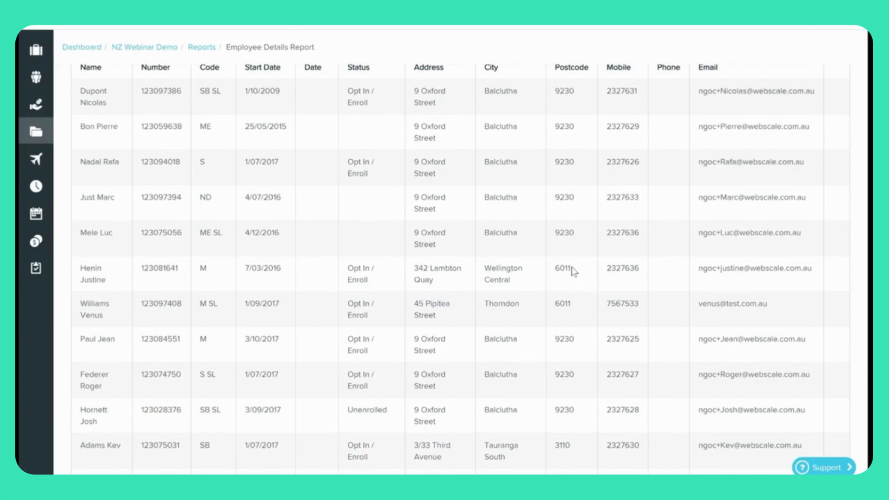
pyautogui.scroll(-2, 350, 444)
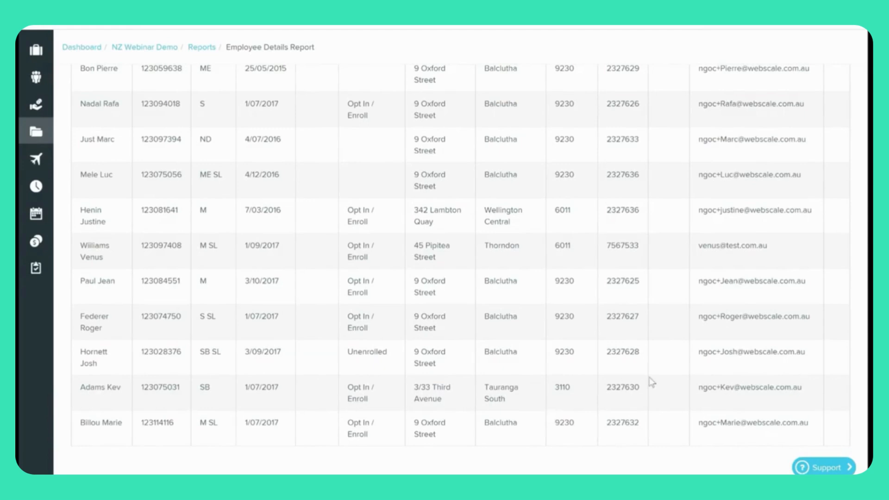
pyautogui.scroll(3, 652, 383)
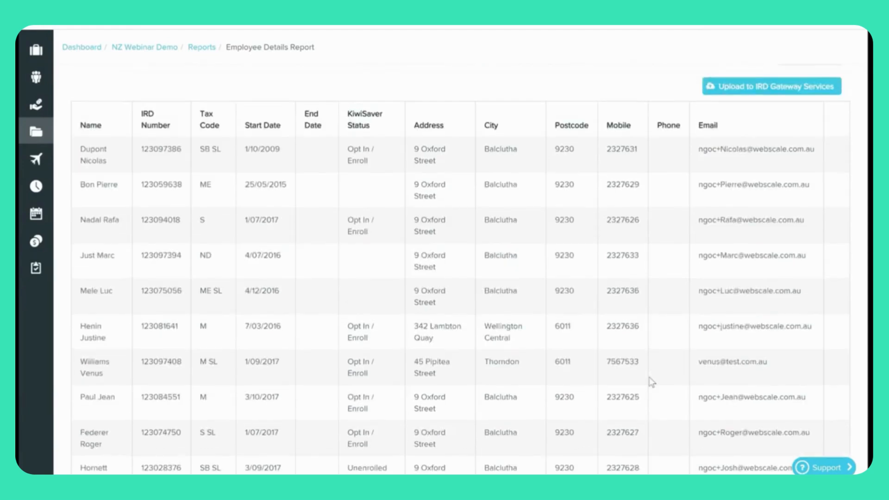
pyautogui.scroll(5, 653, 382)
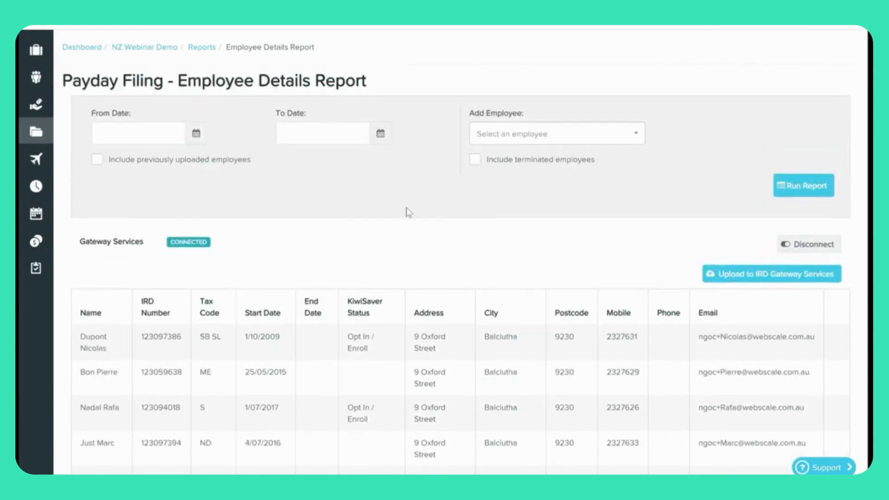
pyautogui.scroll(-2, 433, 233)
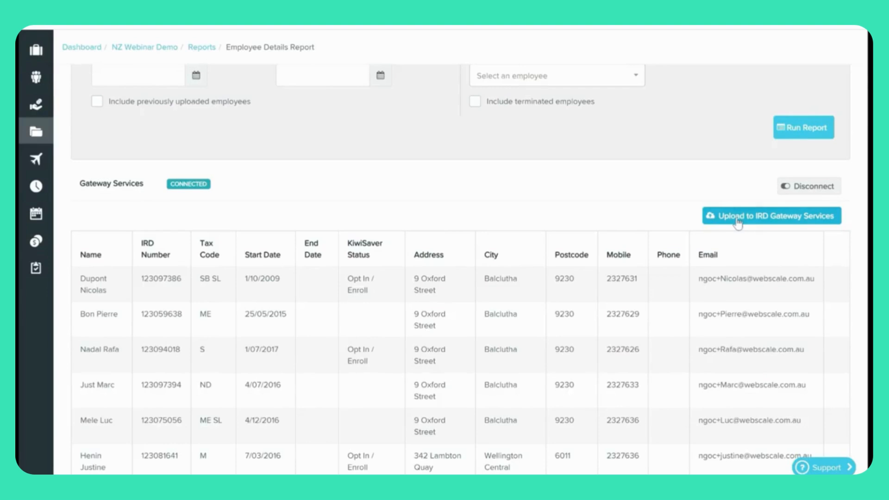
# Lodge the new employees' details with IRD Gateway Services, including the last remaining employee.
pyautogui.click(738, 219)
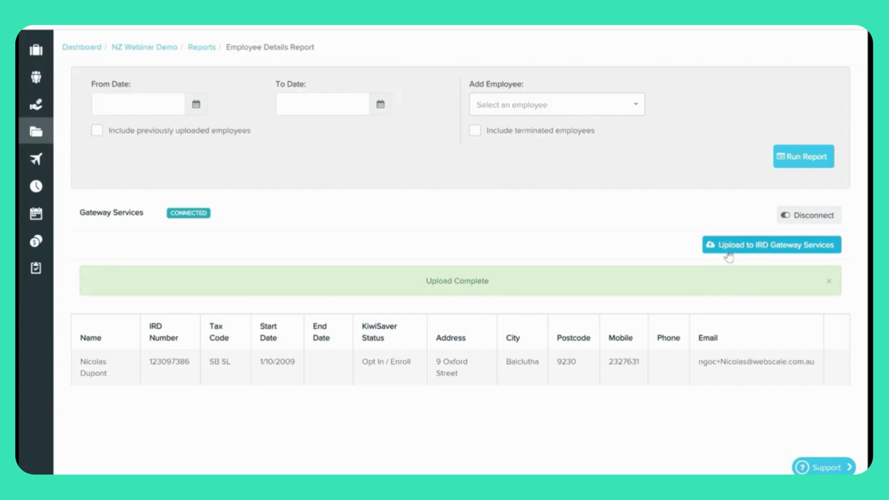
pyautogui.click(773, 249)
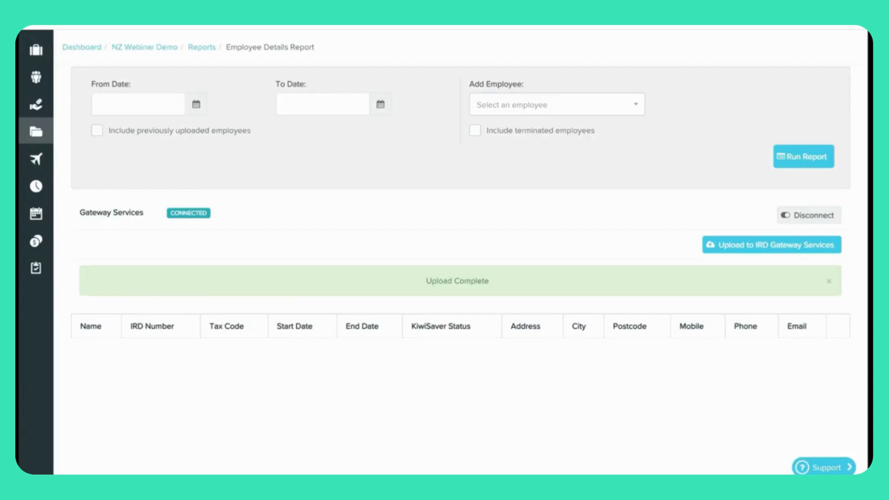
# Return to the NZ Webinar Demo dashboard and begin a new Monthly pay run paid 10/10/2019.
pyautogui.click(135, 49)
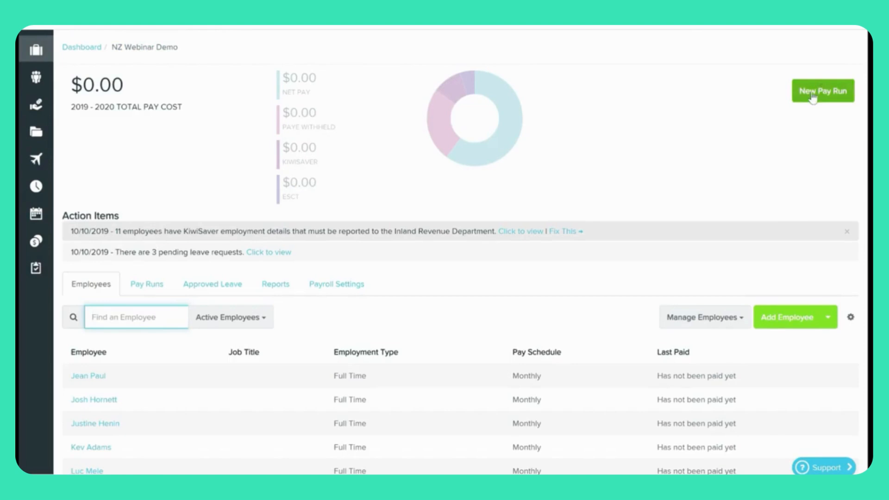
pyautogui.moveTo(33, 52)
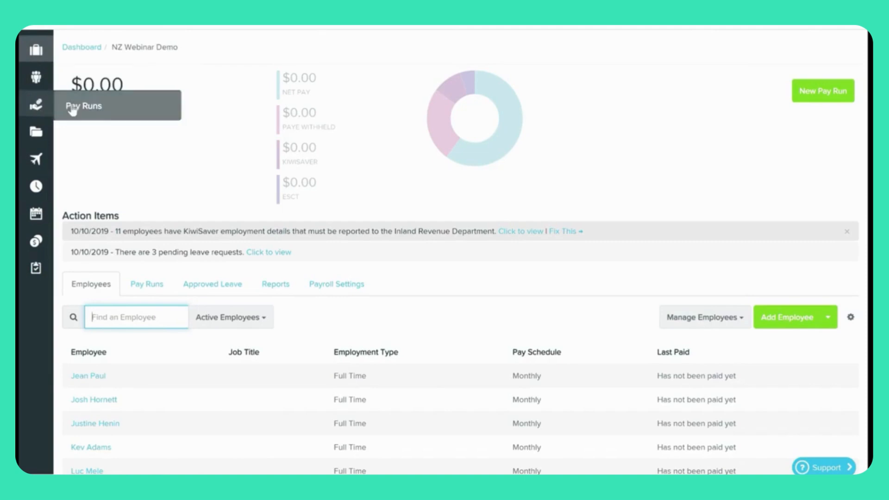
pyautogui.click(820, 91)
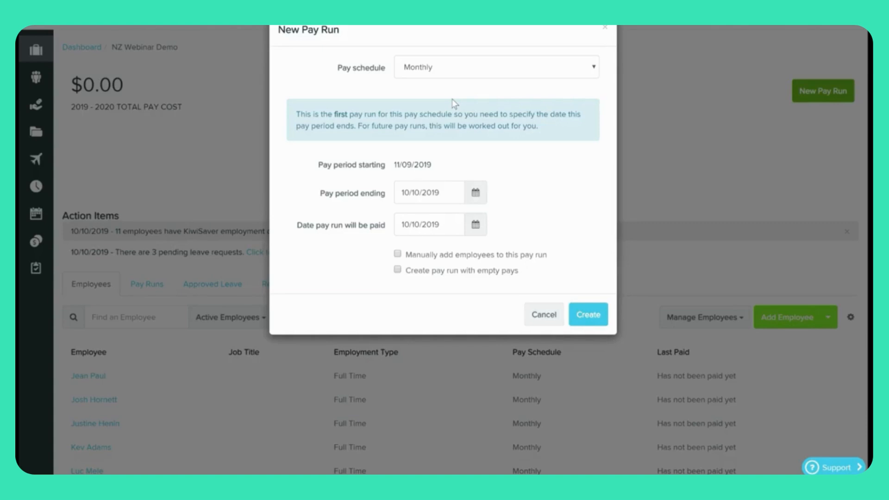
# Change the pay period end date to 1/10/2019 and create the Monthly pay run.
pyautogui.doubleClick(403, 193)
pyautogui.write('01')
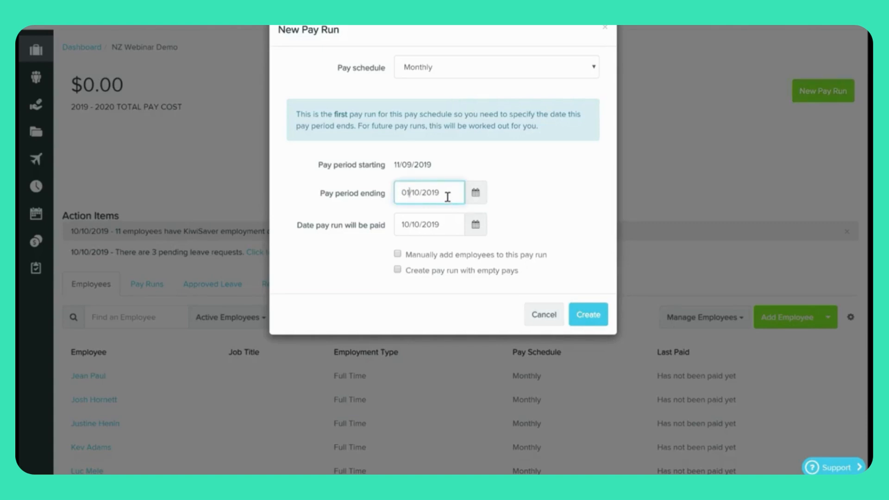
pyautogui.press('BackSpace')
pyautogui.click(530, 165)
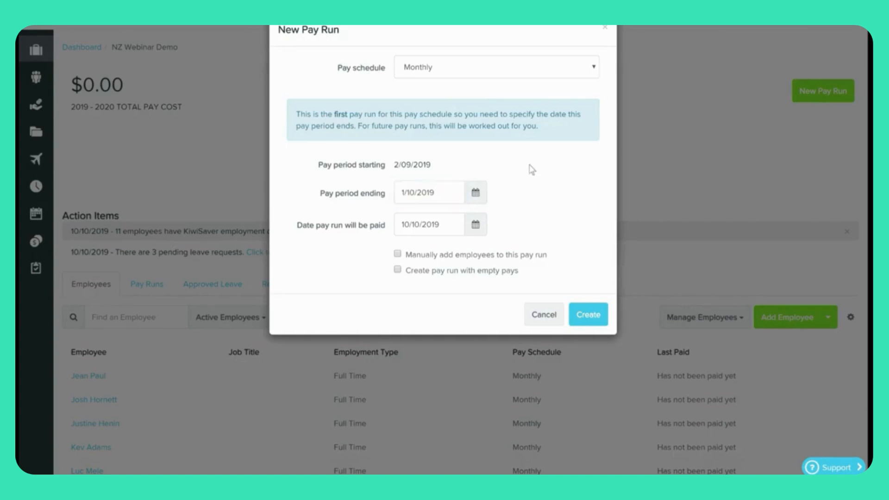
pyautogui.click(585, 317)
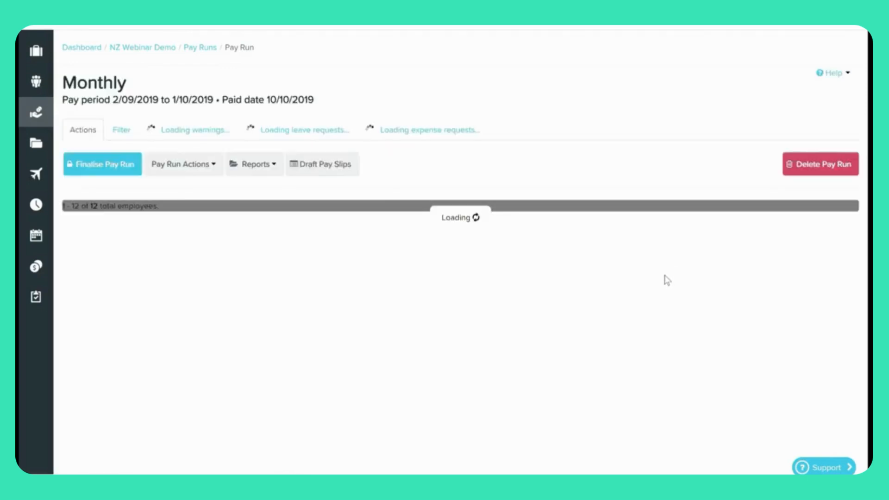
# Scroll through the loaded pay run's 12-employee table and back to the top.
pyautogui.scroll(-3, 666, 281)
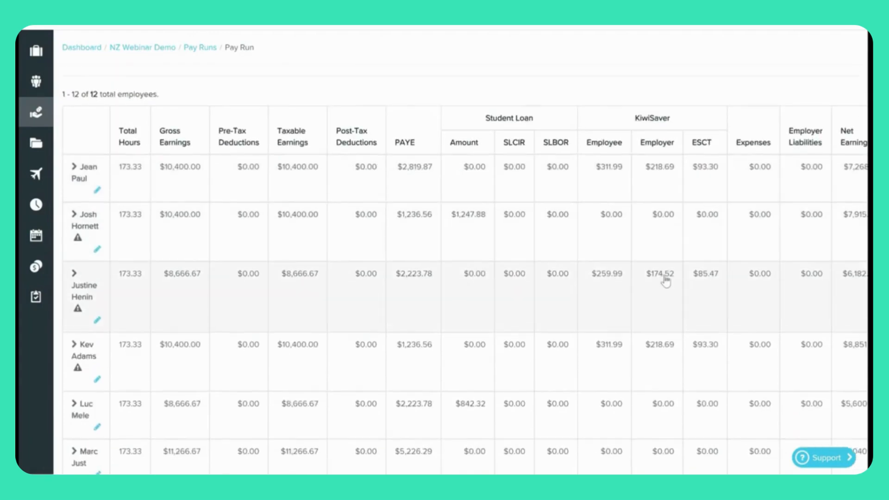
pyautogui.scroll(2, 667, 280)
pyautogui.scroll(2, 690, 164)
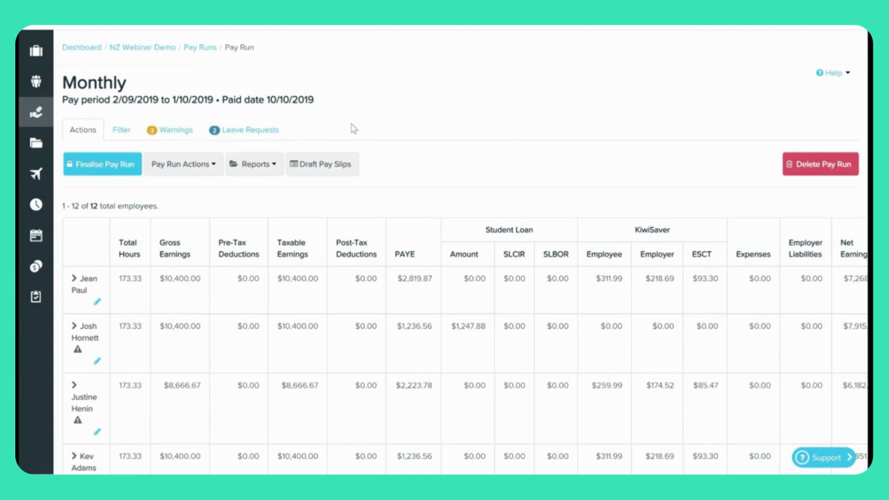
# Show the pay run's employee filter and browse the Filter by criteria list.
pyautogui.click(116, 134)
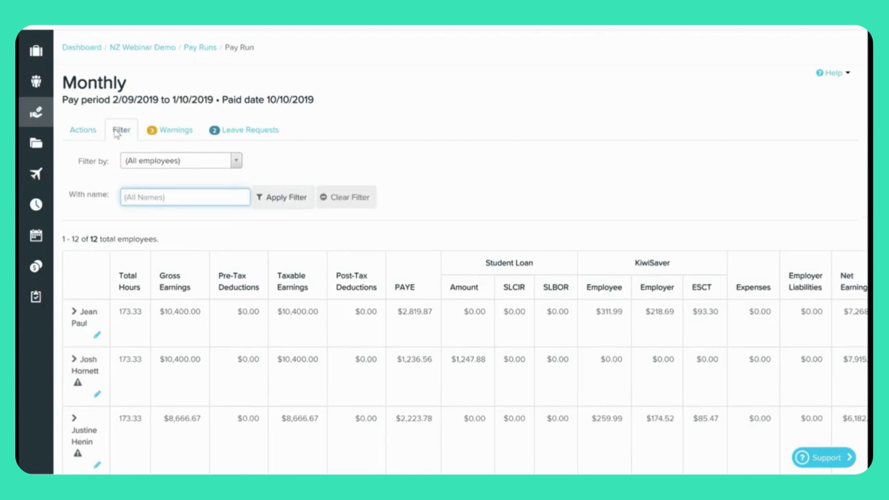
pyautogui.click(236, 161)
pyautogui.moveTo(236, 190)
pyautogui.mouseDown()
pyautogui.moveTo(232, 275)
pyautogui.moveTo(230, 180)
pyautogui.mouseUp()
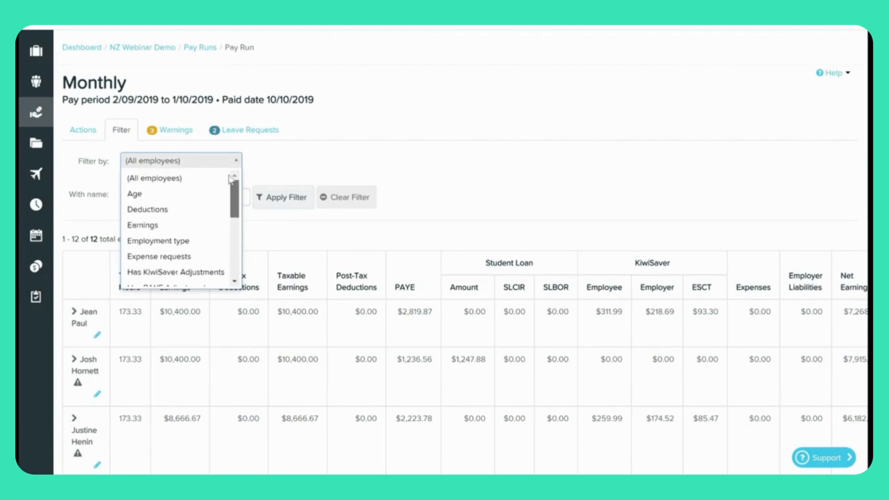
# Close the filter criteria list and view the pay run's three warnings.
pyautogui.click(352, 158)
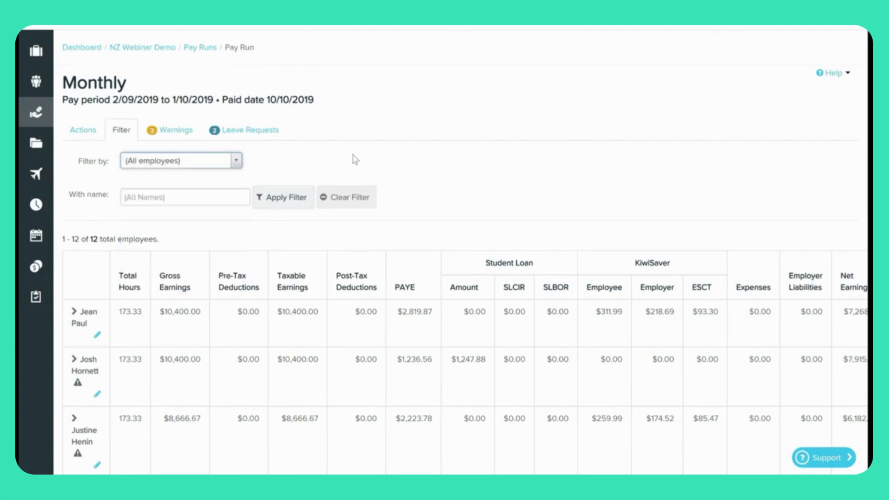
pyautogui.click(178, 137)
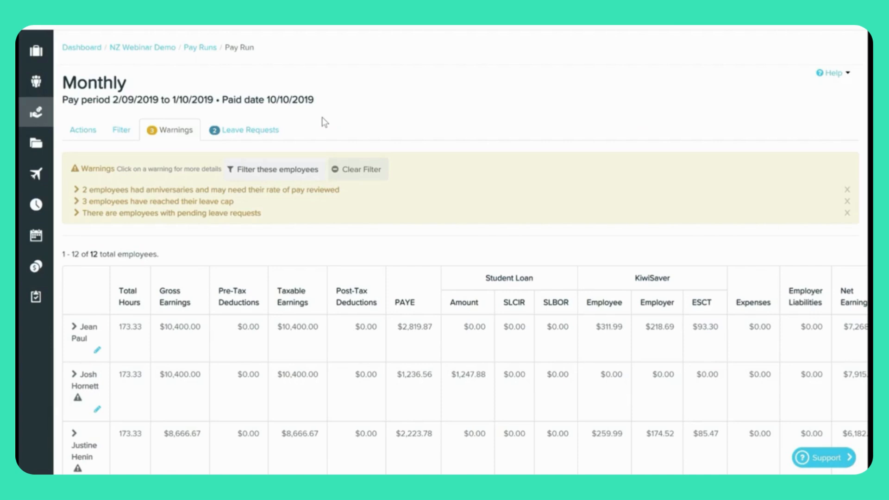
# Review the two pending leave requests and bring them up for bulk applying.
pyautogui.click(263, 135)
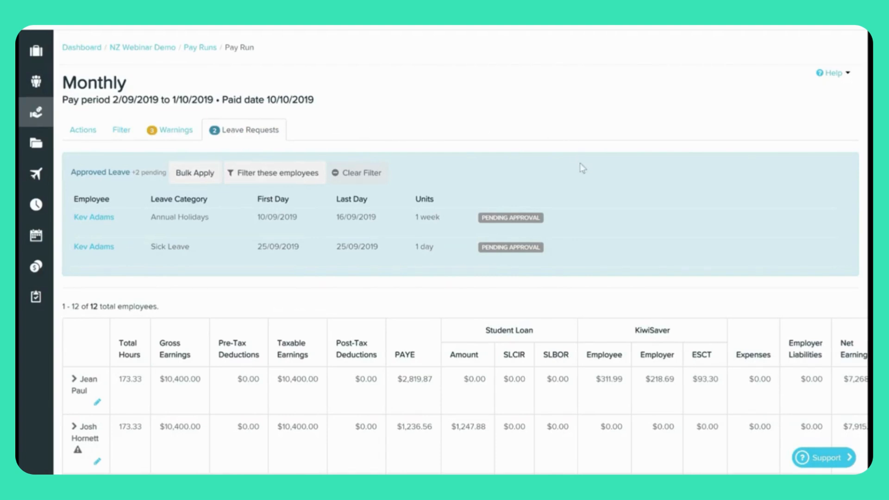
pyautogui.moveTo(565, 222)
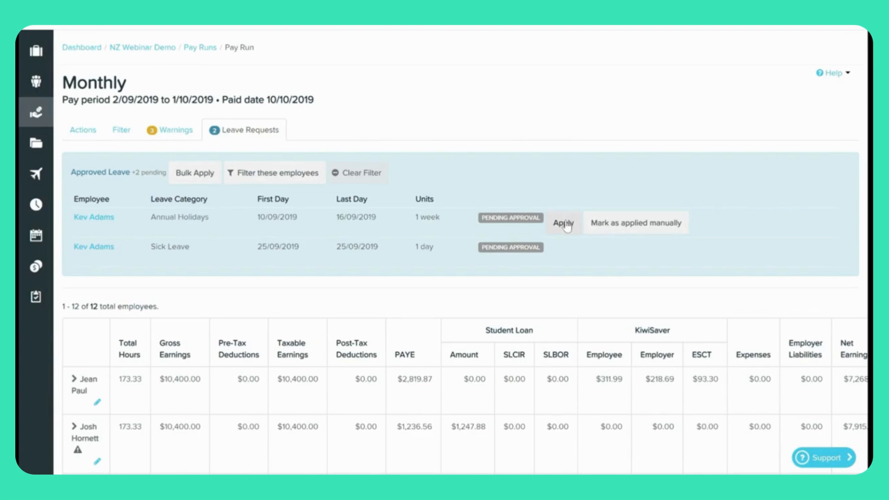
pyautogui.moveTo(566, 252)
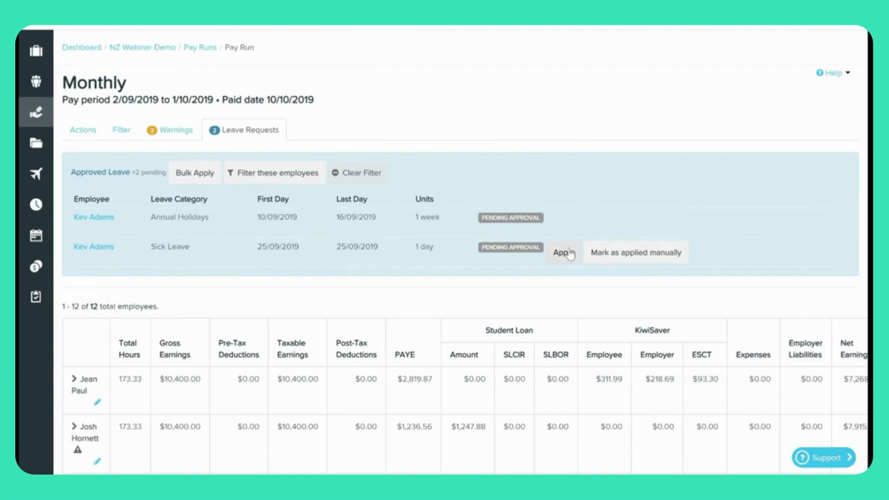
pyautogui.moveTo(626, 223)
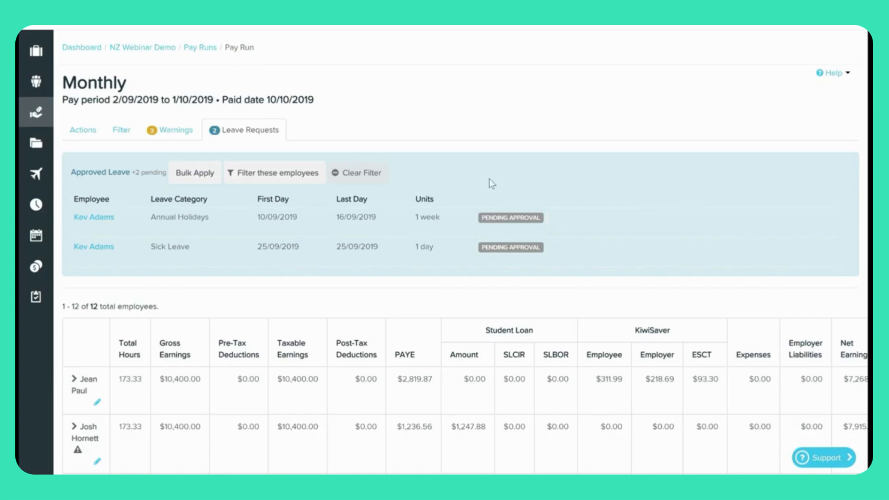
pyautogui.click(199, 176)
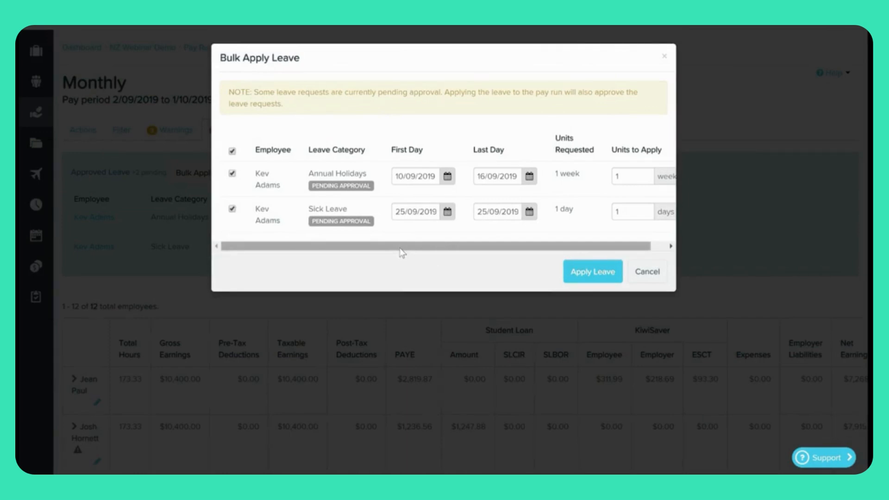
# Apply both requests, 1 week Annual Holidays and 1 day Sick Leave, to the pay run.
pyautogui.moveTo(407, 249); pyautogui.dragTo(342, 243)
pyautogui.click(578, 276)
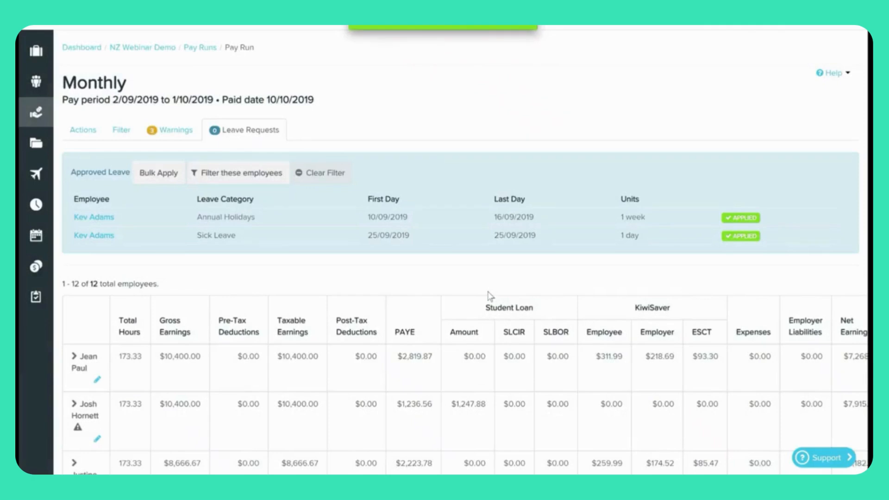
# Expand the leave-taking employee's row to see annual holidays and sick leave replacing ordinary hours.
pyautogui.scroll(-5, 490, 296)
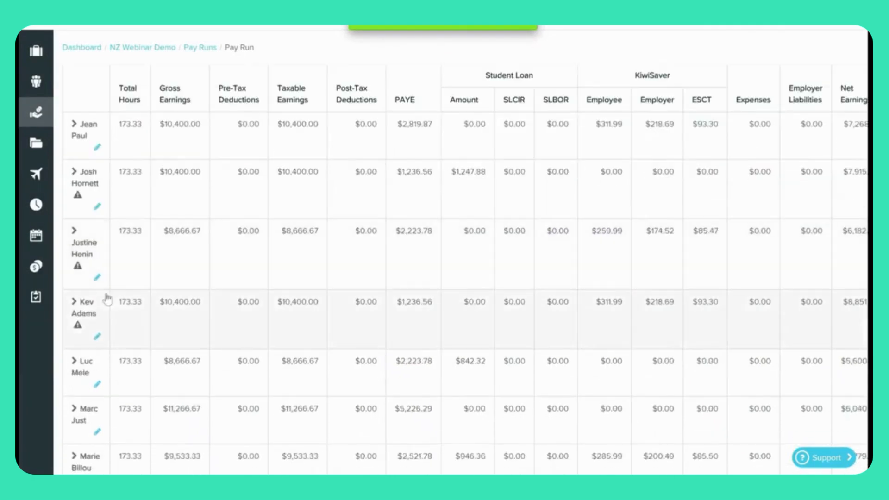
pyautogui.click(76, 302)
pyautogui.scroll(-6, 297, 307)
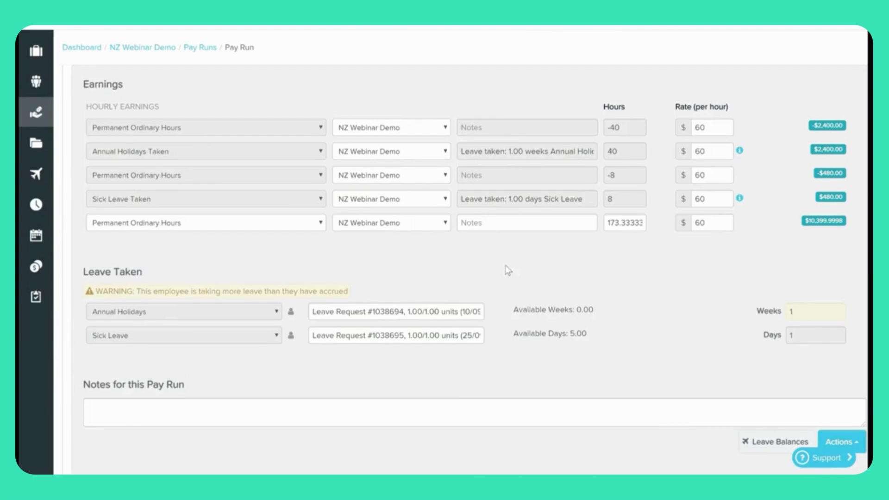
pyautogui.scroll(8, 584, 303)
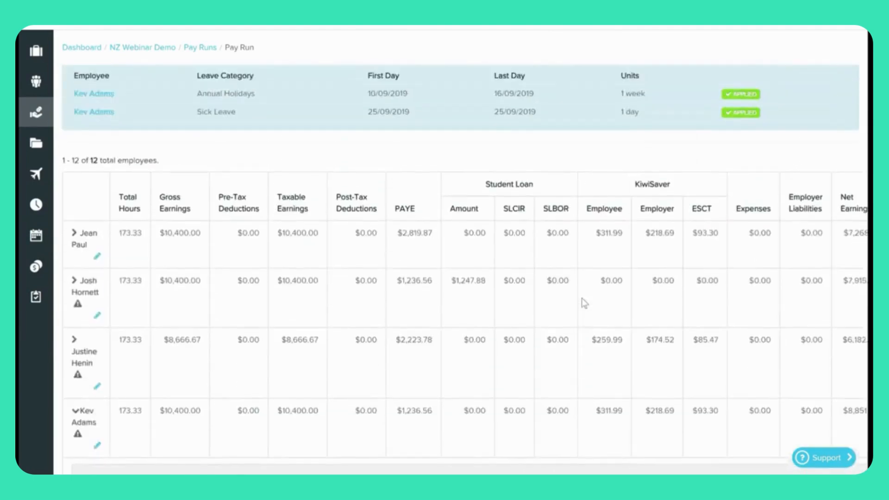
pyautogui.scroll(2, 585, 303)
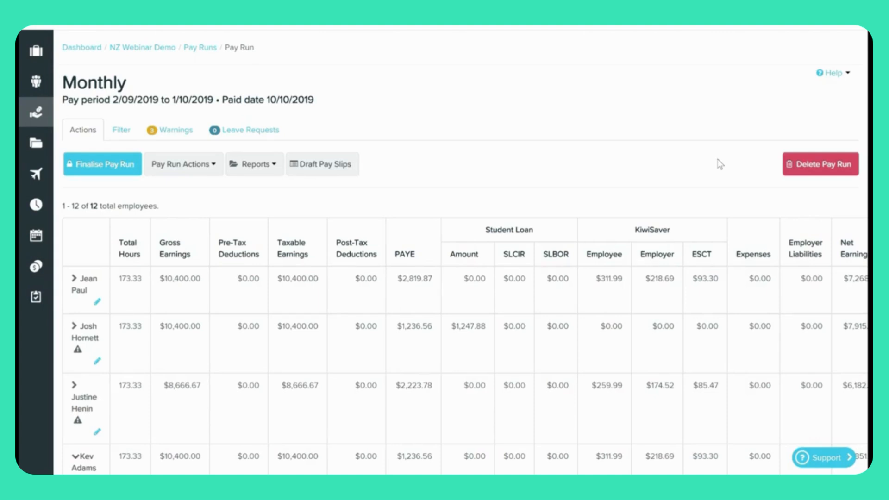
pyautogui.click(209, 172)
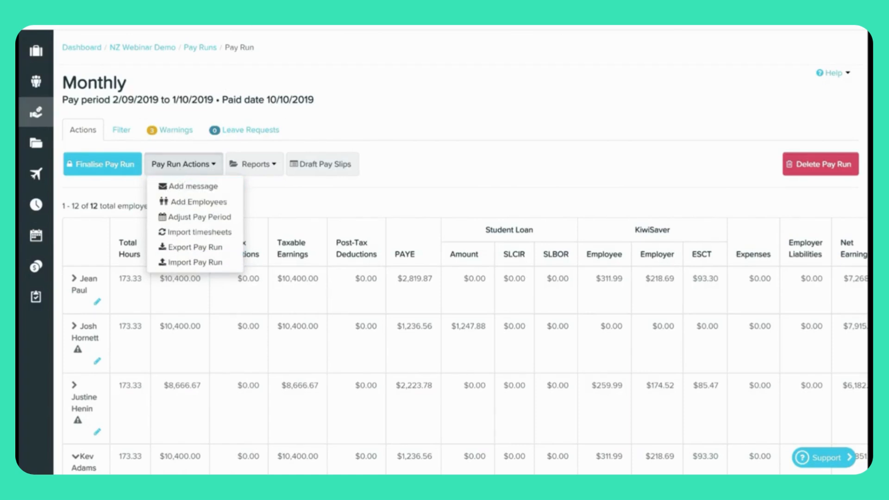
pyautogui.click(276, 167)
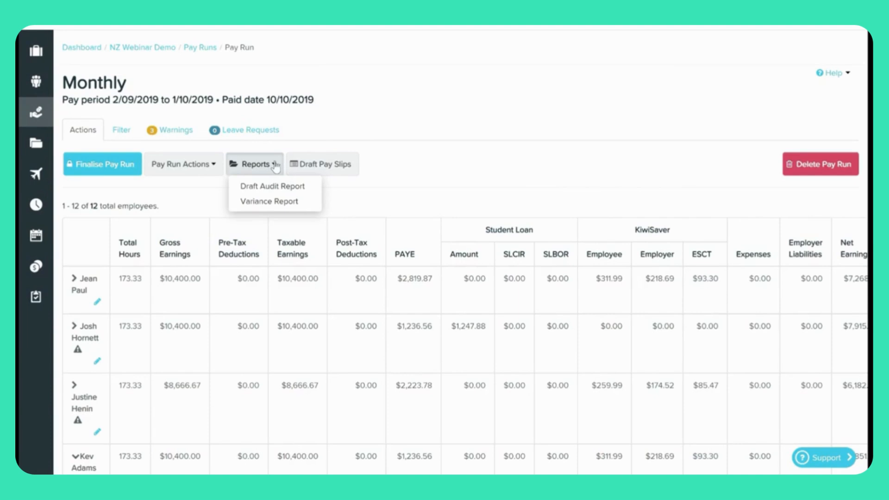
pyautogui.click(391, 167)
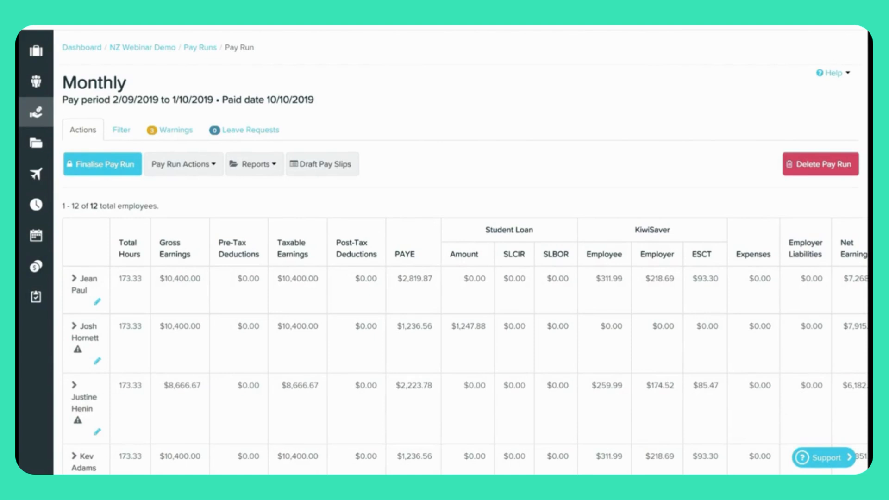
# Open the first employee's pay details in the Monthly pay run for review.
pyautogui.hscroll(1, 461, 271)
pyautogui.hscroll(-1, 461, 271)
pyautogui.scroll(-2, 86, 266)
pyautogui.scroll(-4, 86, 266)
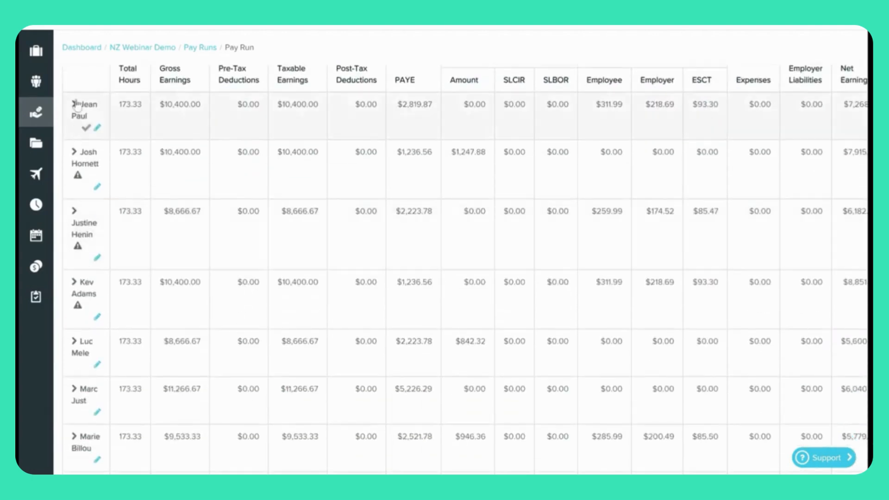
pyautogui.click(77, 104)
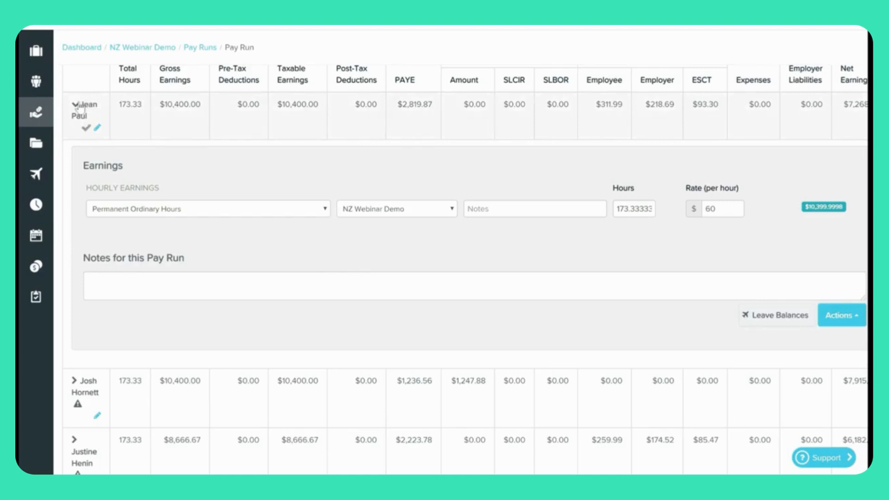
# Collapse the first employee and open the second employee's details: 173.33 hours at $60.
pyautogui.click(76, 106)
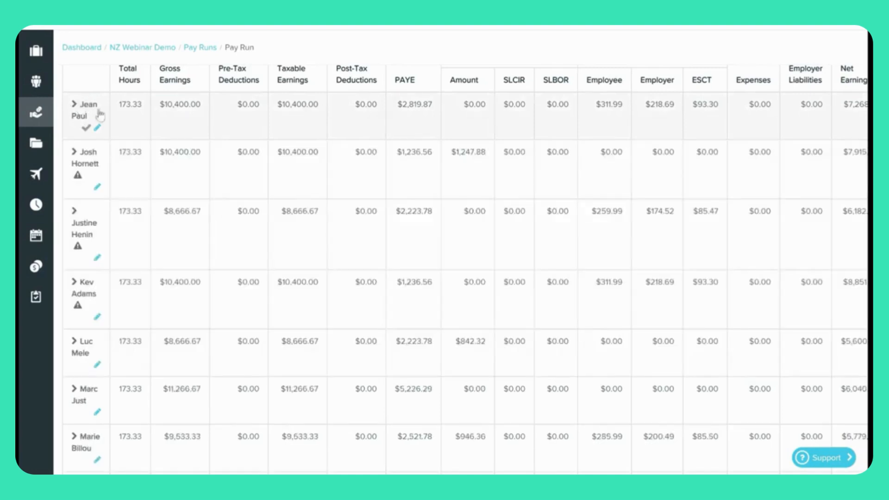
pyautogui.click(74, 153)
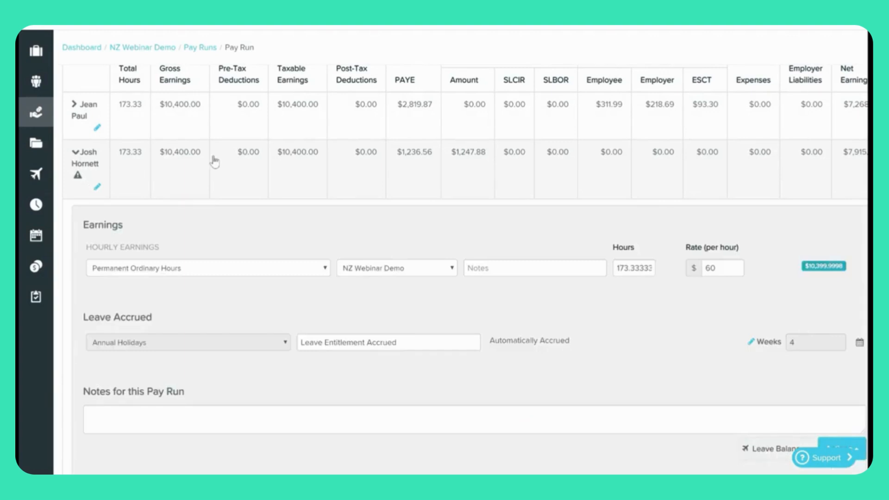
pyautogui.scroll(-3, 214, 161)
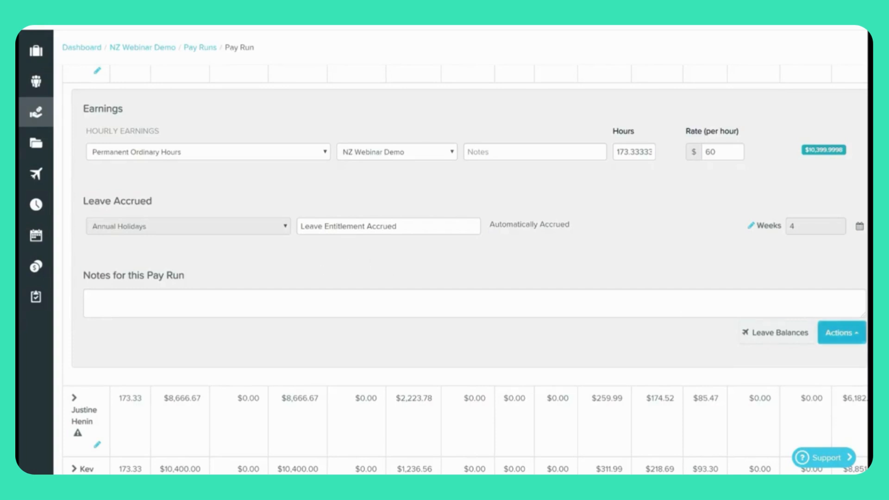
pyautogui.click(764, 340)
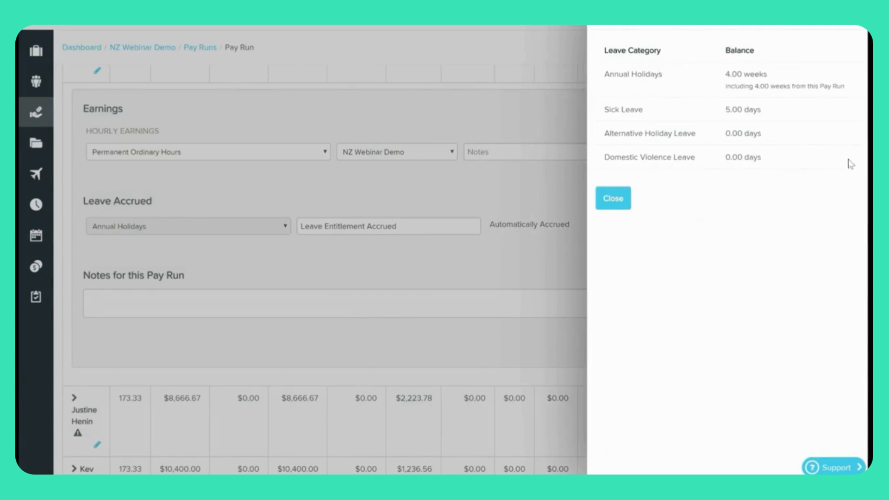
pyautogui.click(613, 199)
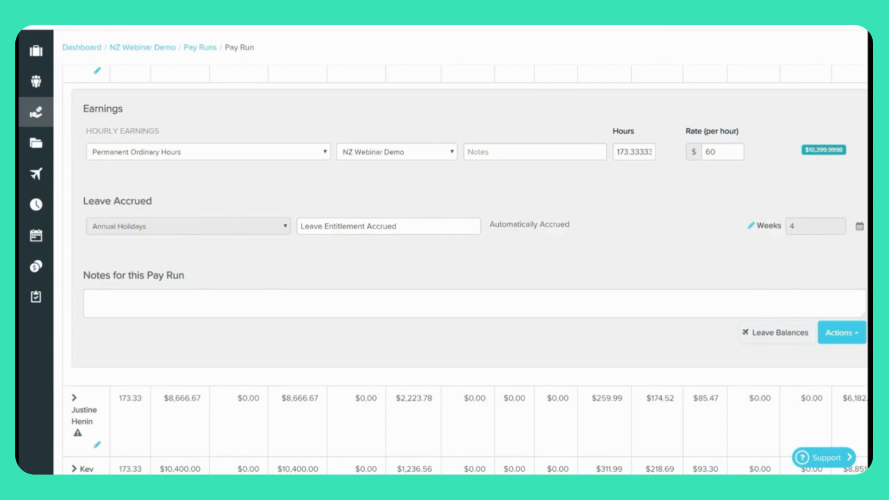
# Collapse the second employee's details and expand the third's: 173.33 hours at $50, 5 sick and 10 domestic violence leave days.
pyautogui.scroll(2, 305, 276)
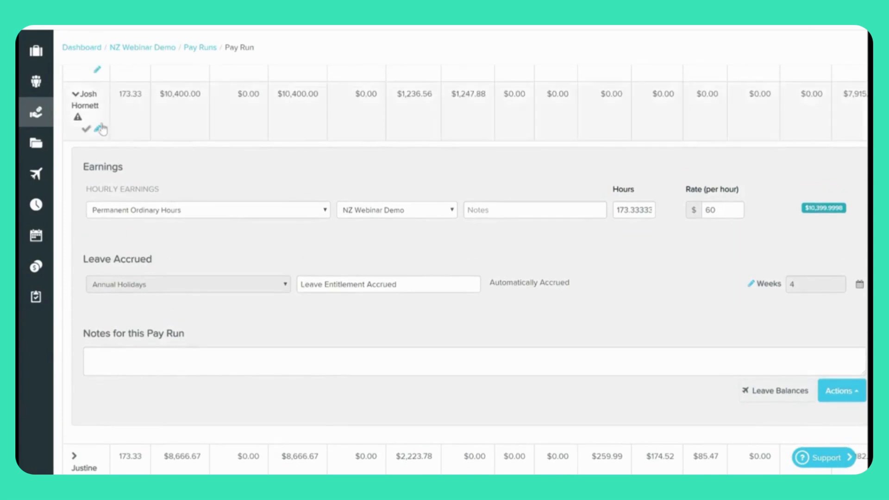
pyautogui.click(76, 95)
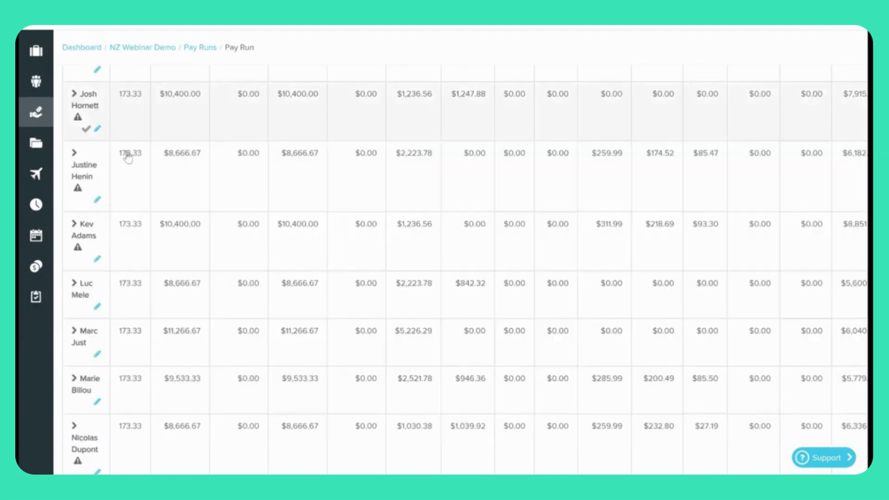
pyautogui.click(74, 157)
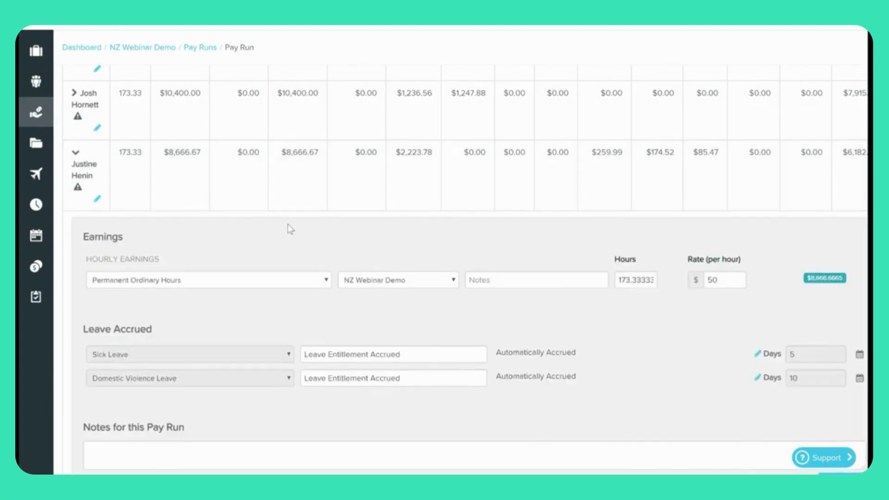
pyautogui.scroll(-2, 289, 229)
pyautogui.scroll(-2, 289, 229)
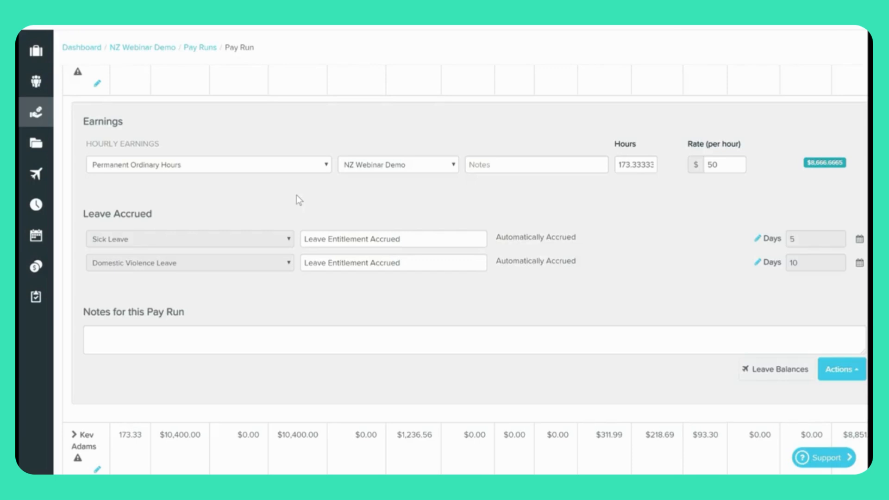
pyautogui.scroll(-3, 296, 195)
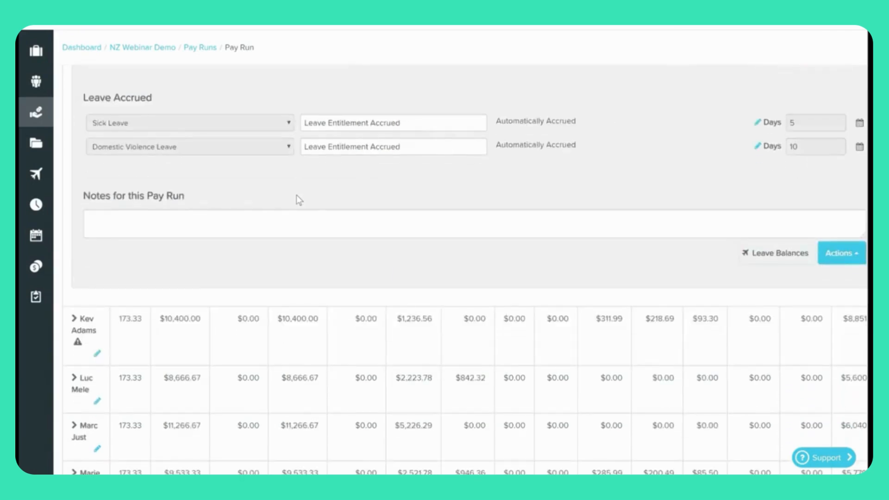
pyautogui.scroll(3, 297, 195)
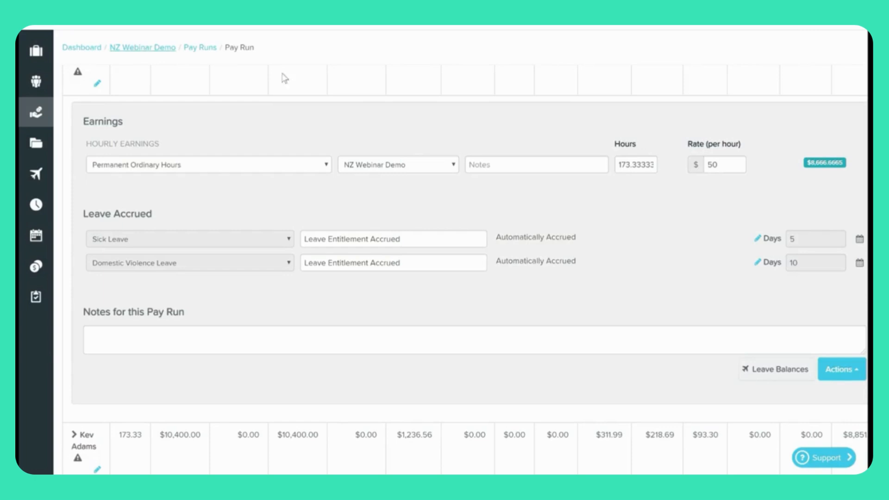
pyautogui.click(784, 371)
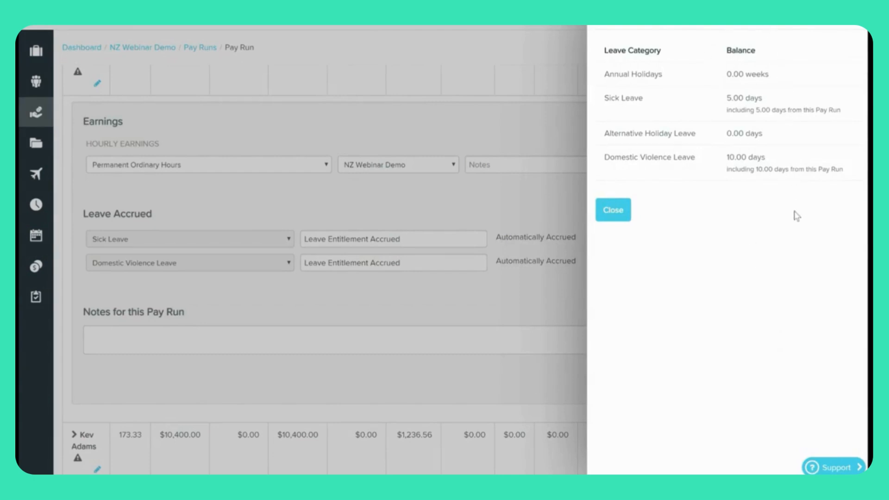
pyautogui.click(620, 218)
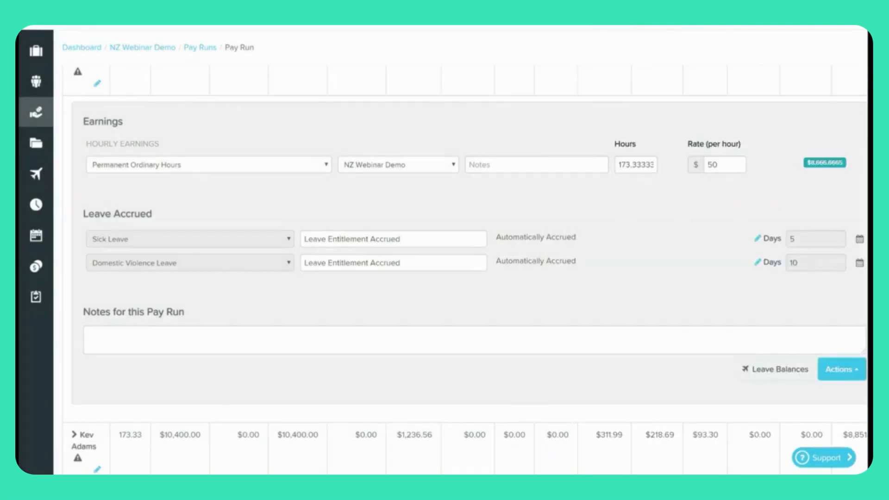
# Collapse the first employee's pay details and expand the next employee's row.
pyautogui.scroll(-1, 466, 269)
pyautogui.scroll(1, 202, 122)
pyautogui.scroll(1, 96, 144)
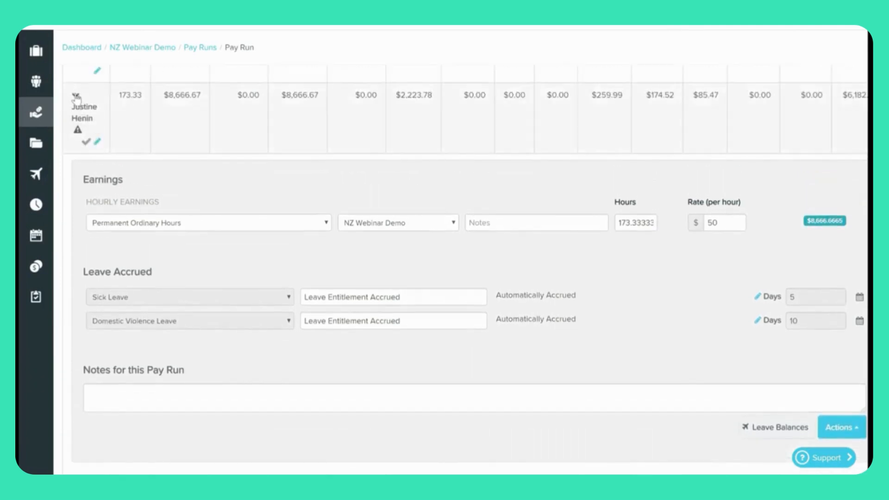
pyautogui.click(76, 95)
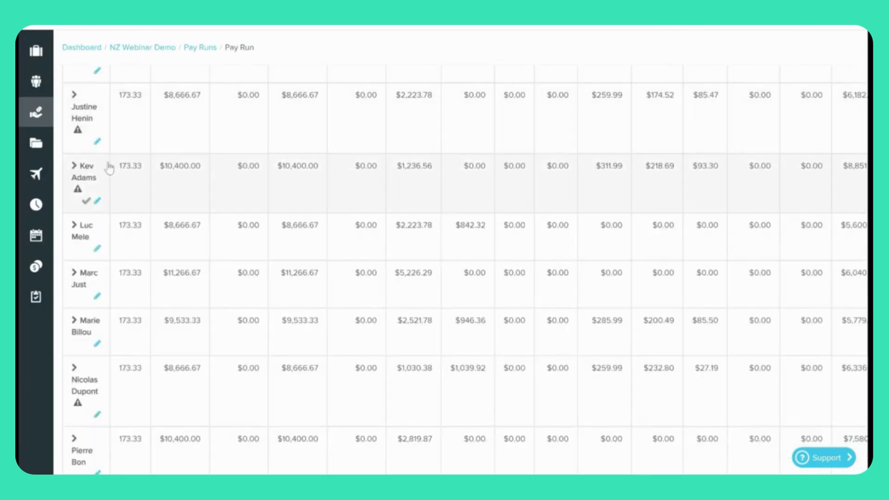
pyautogui.click(75, 166)
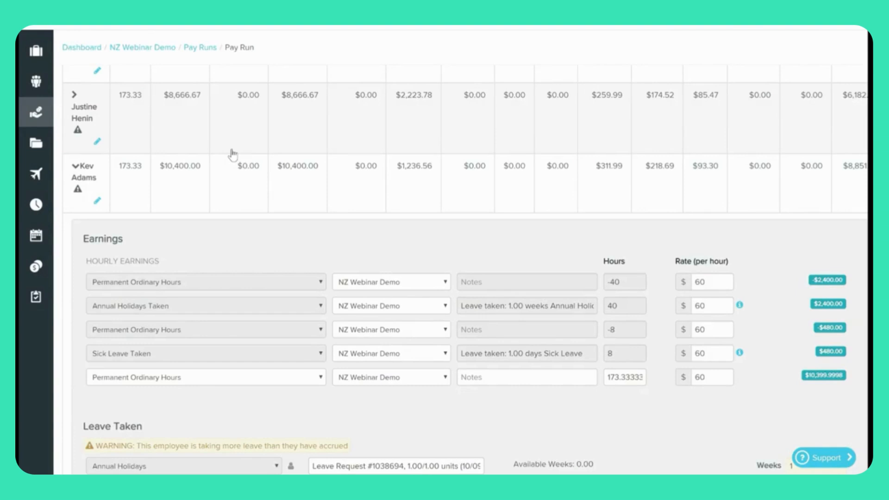
# View the annual holidays rate breakdown: $60.00 regular rate chosen over $33.46 AWE and $36.25 OWP.
pyautogui.scroll(-3, 233, 154)
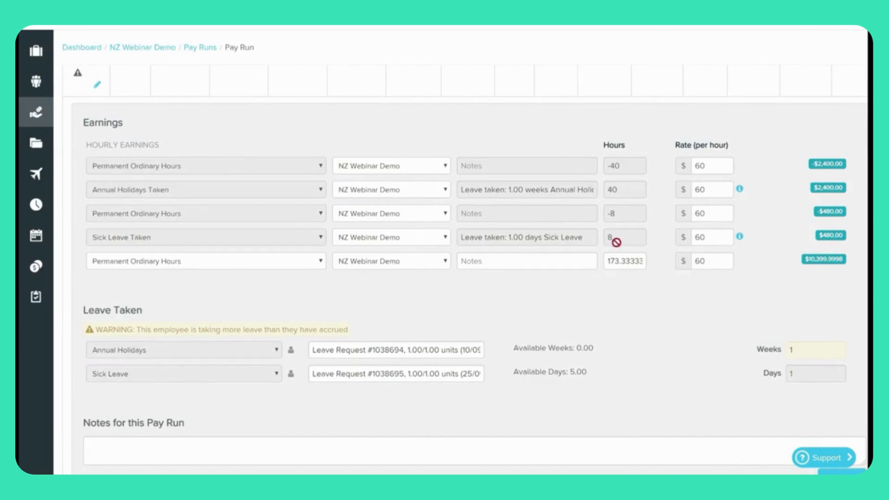
pyautogui.moveTo(740, 194)
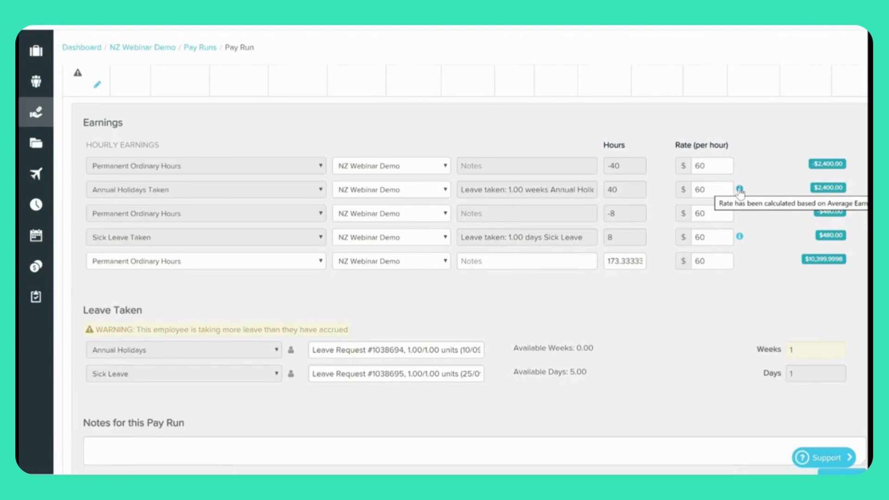
pyautogui.click(740, 189)
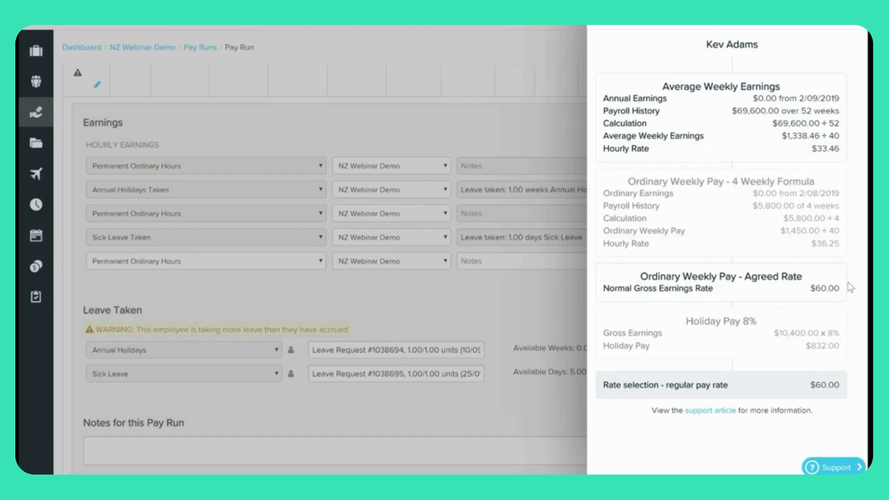
pyautogui.click(508, 312)
pyautogui.doubleClick(711, 190)
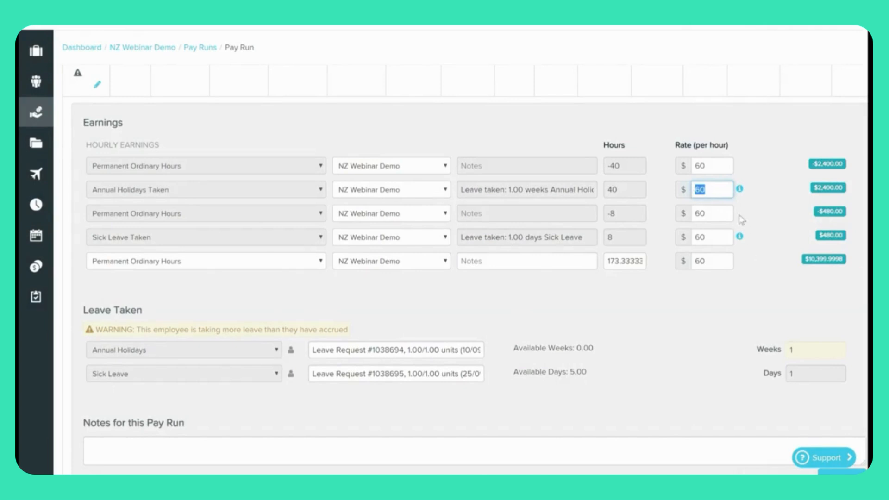
pyautogui.click(739, 190)
pyautogui.click(740, 191)
pyautogui.scroll(-1, 829, 242)
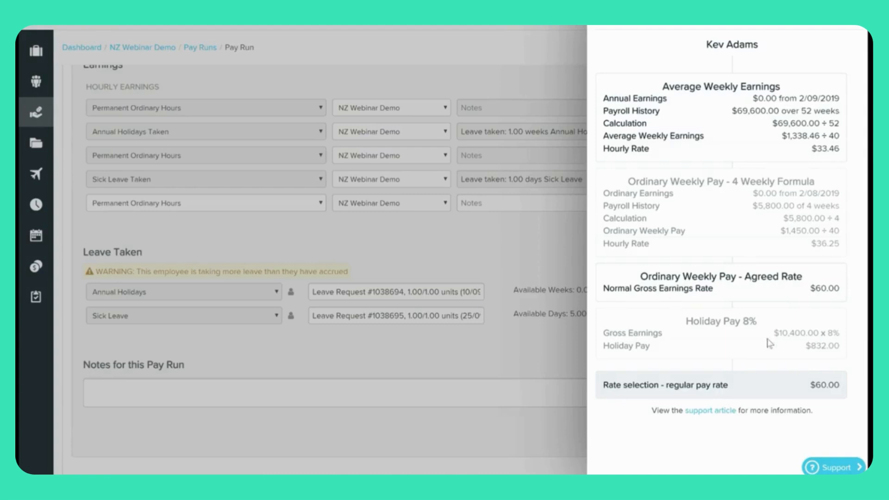
pyautogui.moveTo(843, 385); pyautogui.dragTo(565, 364)
pyautogui.click(555, 357)
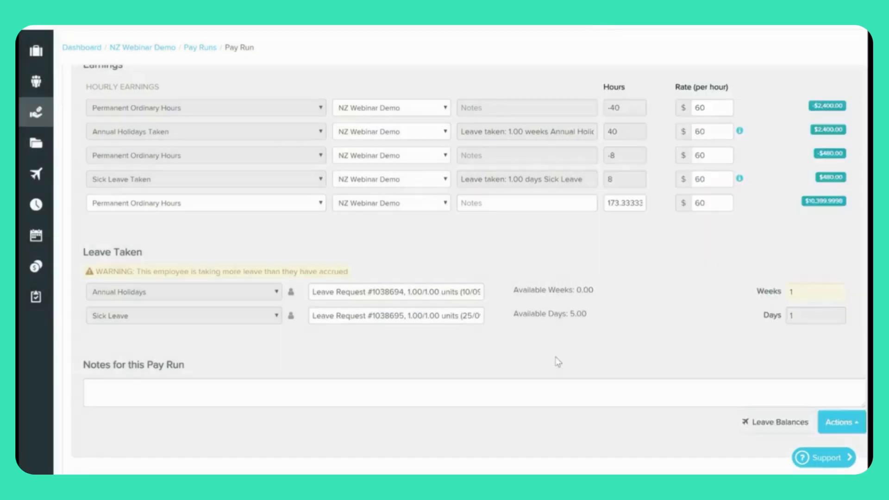
pyautogui.doubleClick(713, 132)
pyautogui.click(752, 134)
pyautogui.moveTo(739, 179)
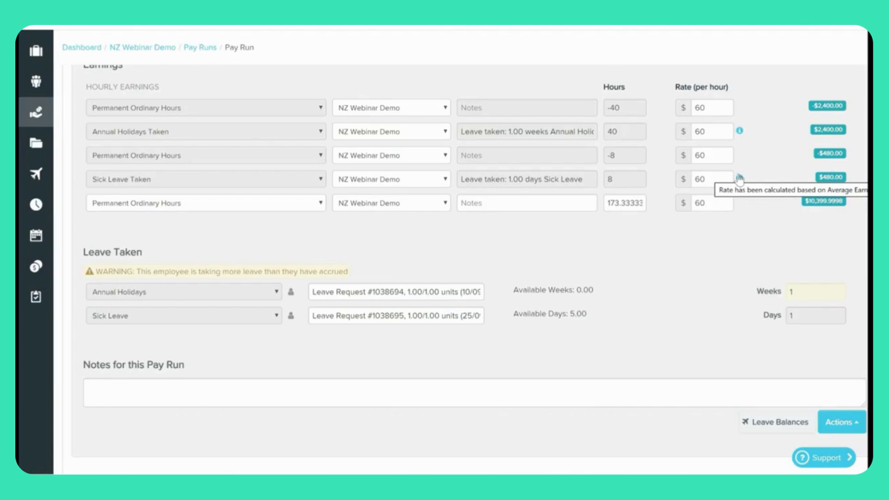
# Show the sick leave rate breakdown: $60.00 relevant daily pay chosen over the $33.46 average hourly rate.
pyautogui.click(740, 178)
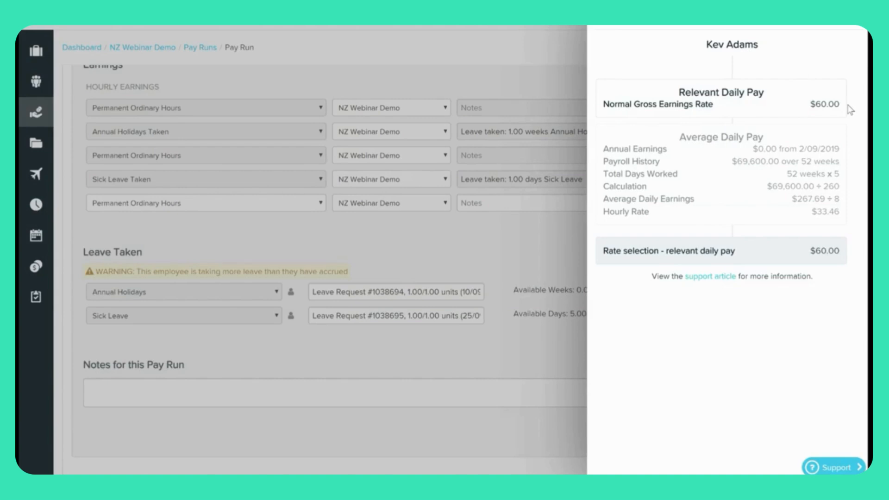
pyautogui.click(543, 230)
pyautogui.doubleClick(700, 180)
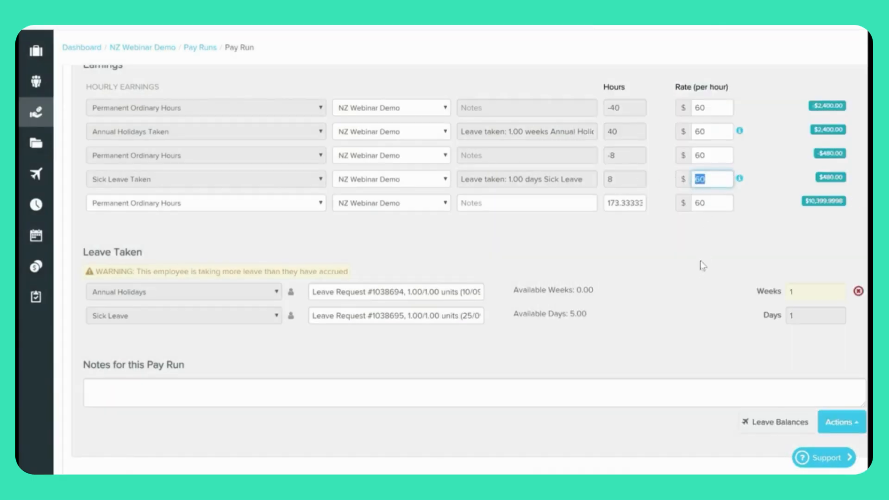
pyautogui.click(710, 180)
pyautogui.doubleClick(710, 180)
pyautogui.moveTo(740, 180)
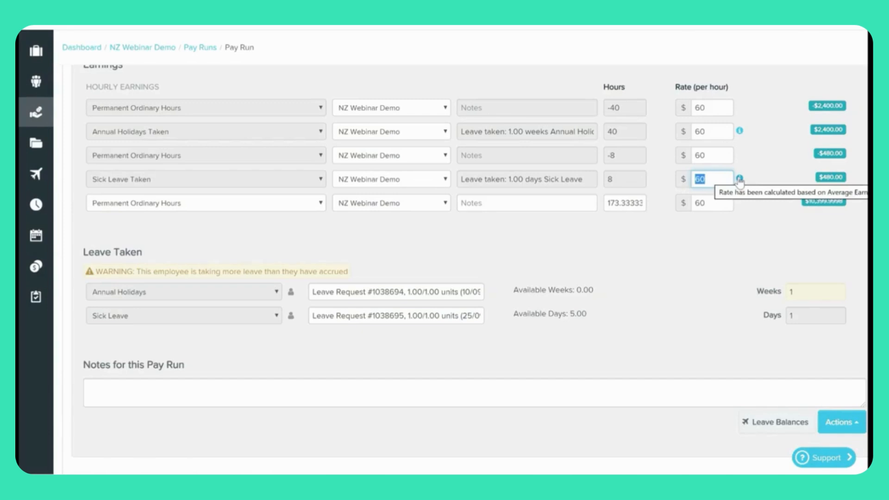
pyautogui.click(740, 179)
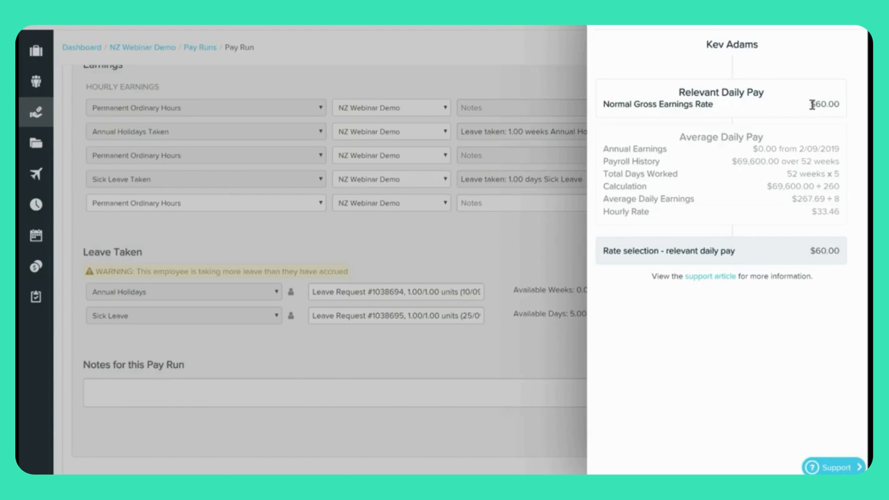
pyautogui.moveTo(813, 103); pyautogui.dragTo(837, 105)
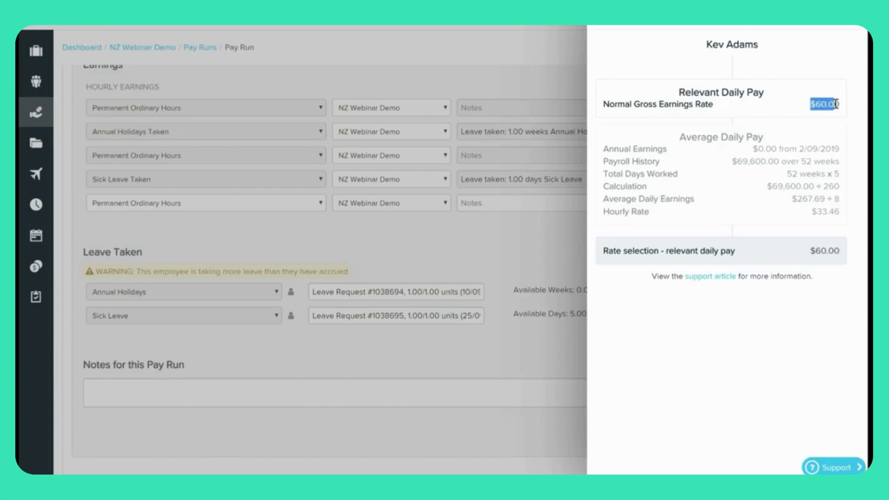
# Close the rate panel and expand the first employee's pay details showing 173.33 ordinary hours at $60.
pyautogui.click(862, 128)
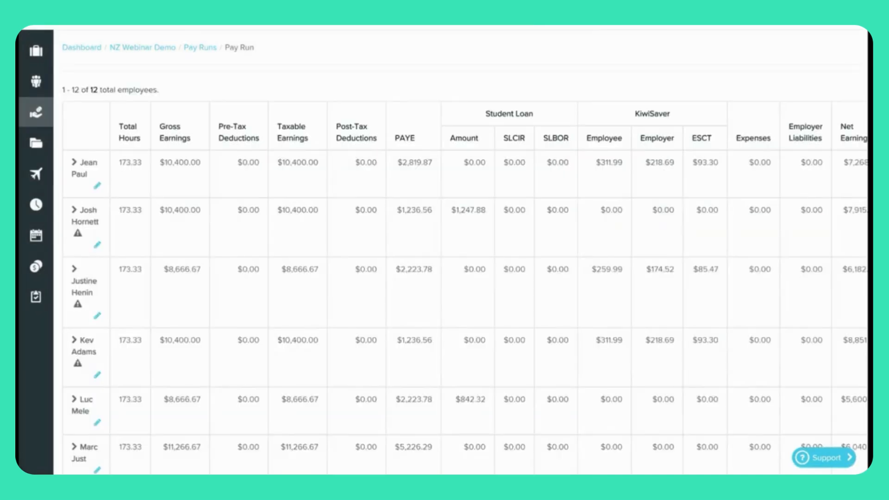
pyautogui.click(76, 164)
pyautogui.scroll(-2, 806, 298)
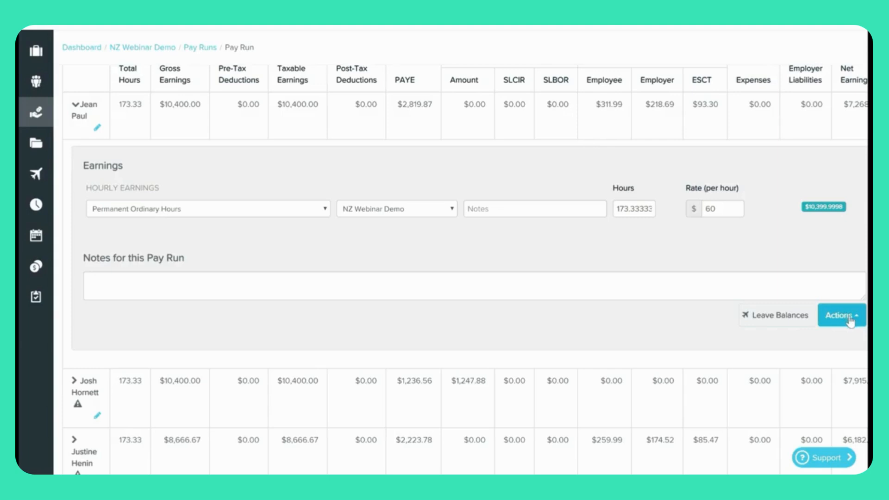
pyautogui.click(850, 317)
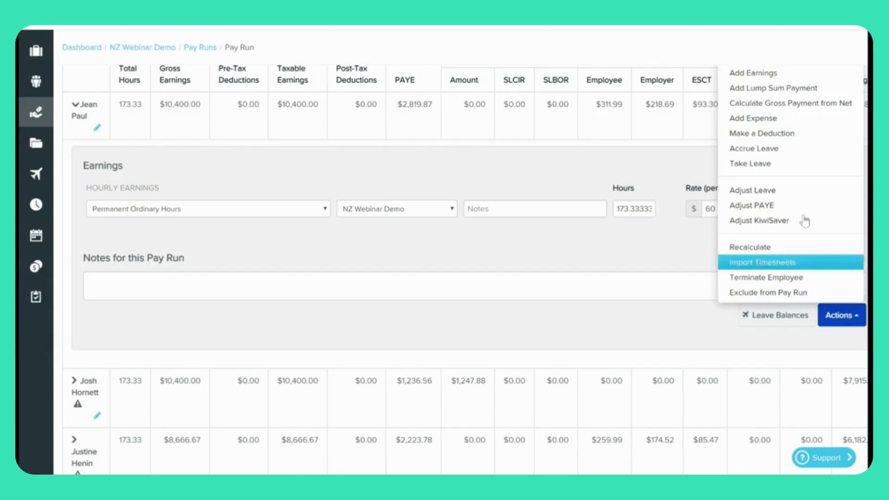
# Add and save a Permanent - Public Holiday Worked line of 8 hours at $90 ($720.00).
pyautogui.click(752, 75)
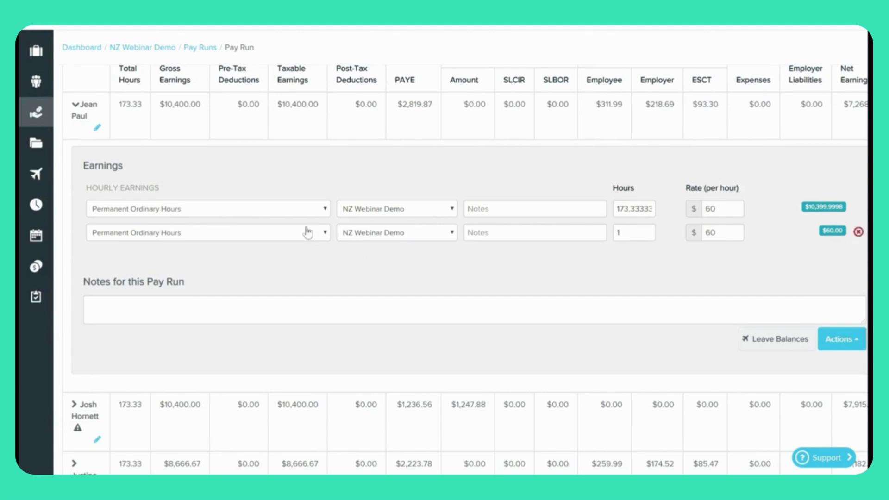
pyautogui.click(264, 233)
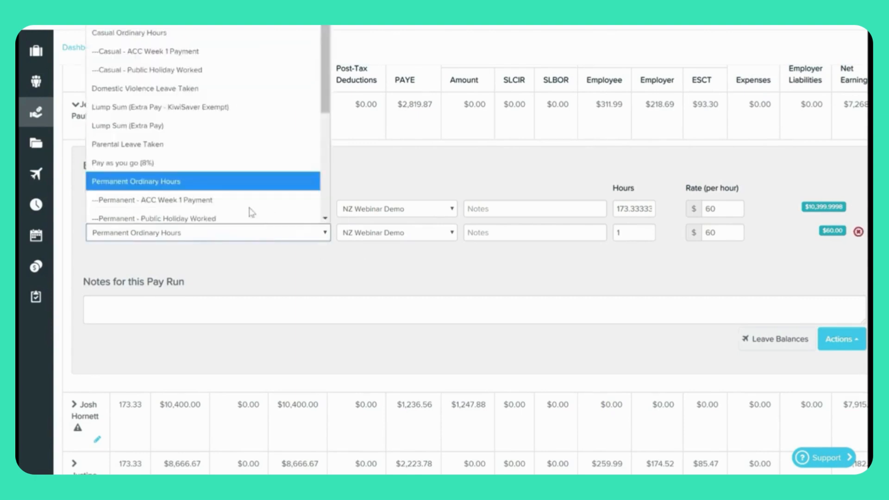
pyautogui.scroll(-3, 254, 185)
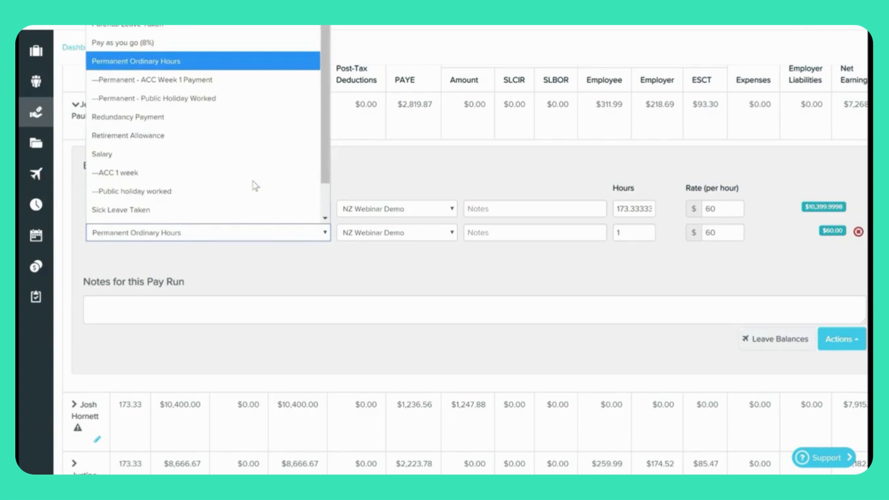
pyautogui.click(226, 98)
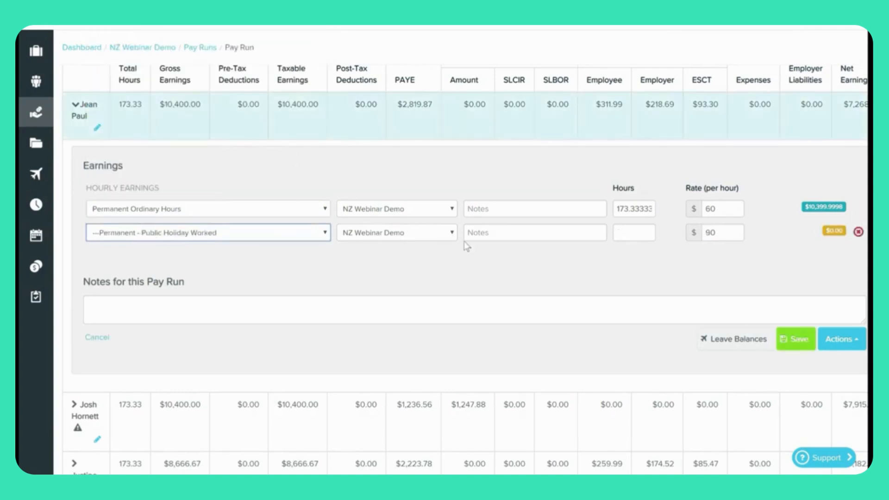
pyautogui.click(728, 234)
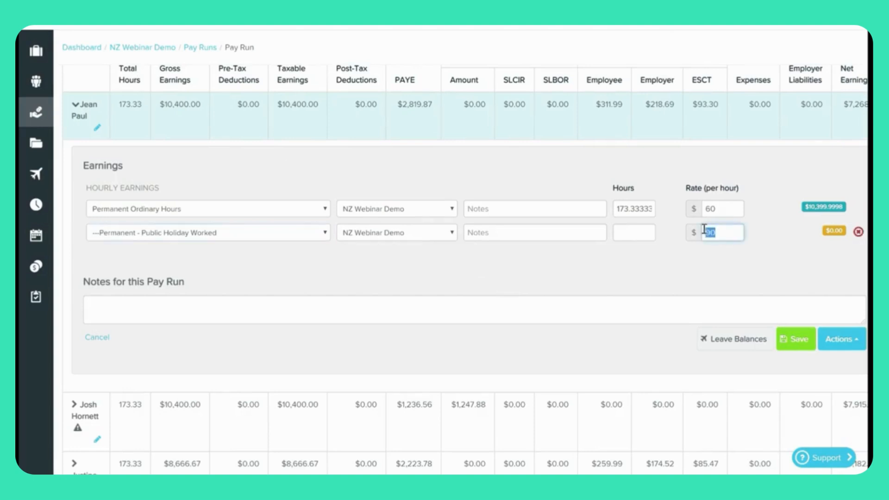
pyautogui.click(633, 231)
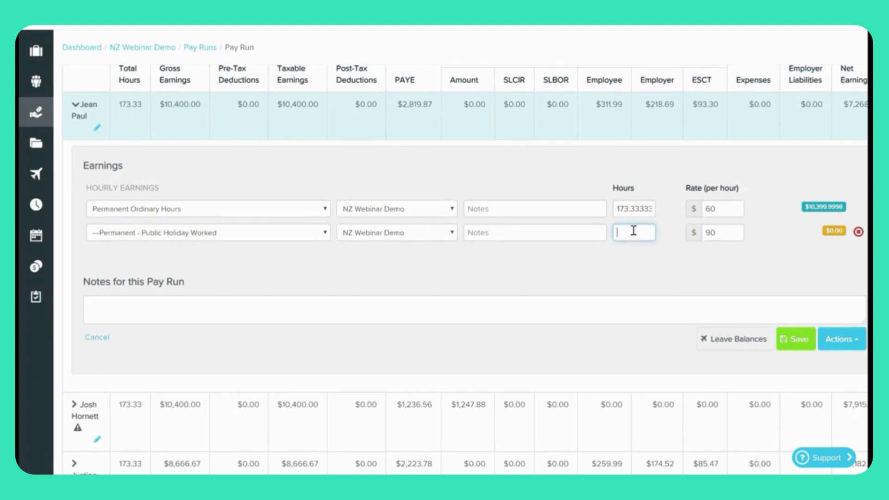
pyautogui.write('8')
pyautogui.press('Tab')
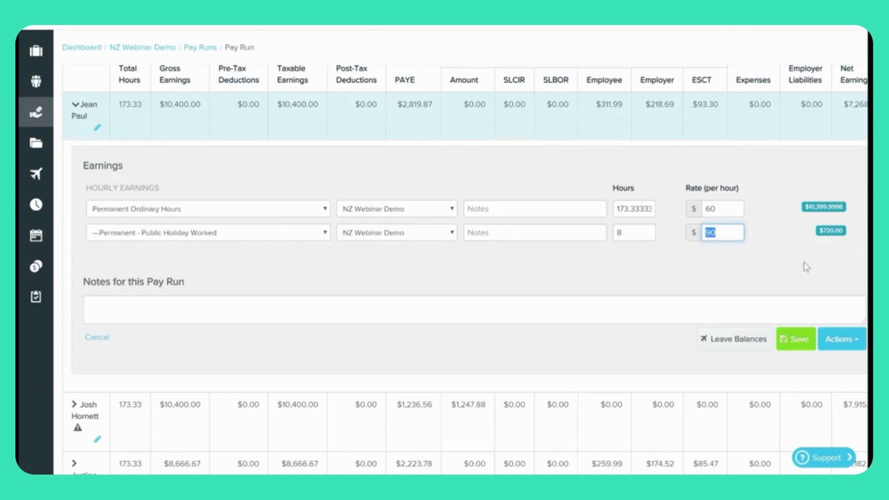
pyautogui.click(806, 342)
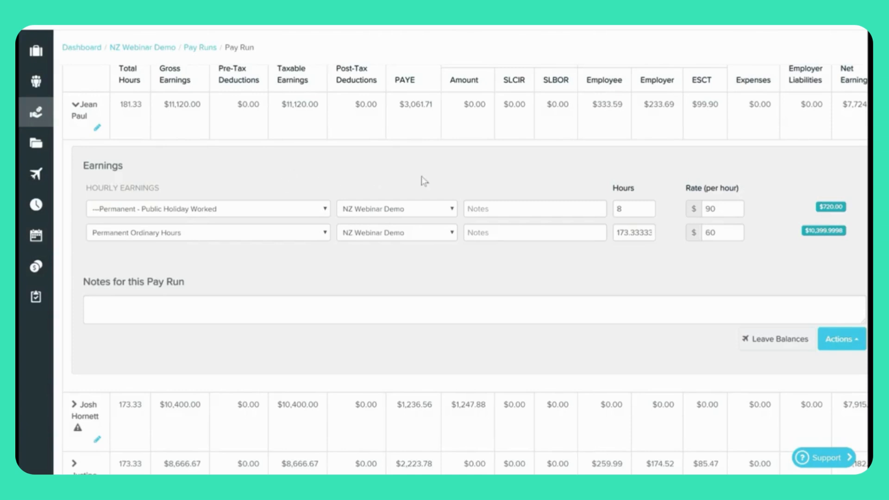
# Accrue 1 day of Alternative Holiday Leave in this pay run and check the 1.00-day balance.
pyautogui.click(854, 344)
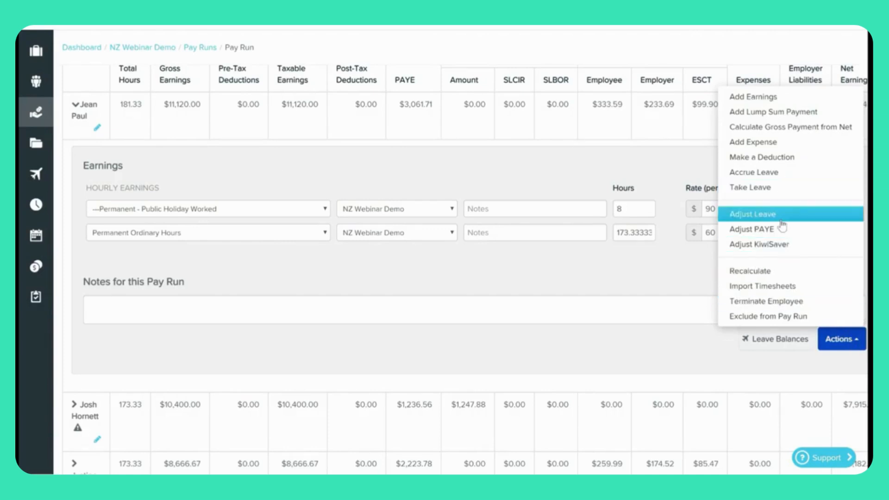
pyautogui.click(784, 174)
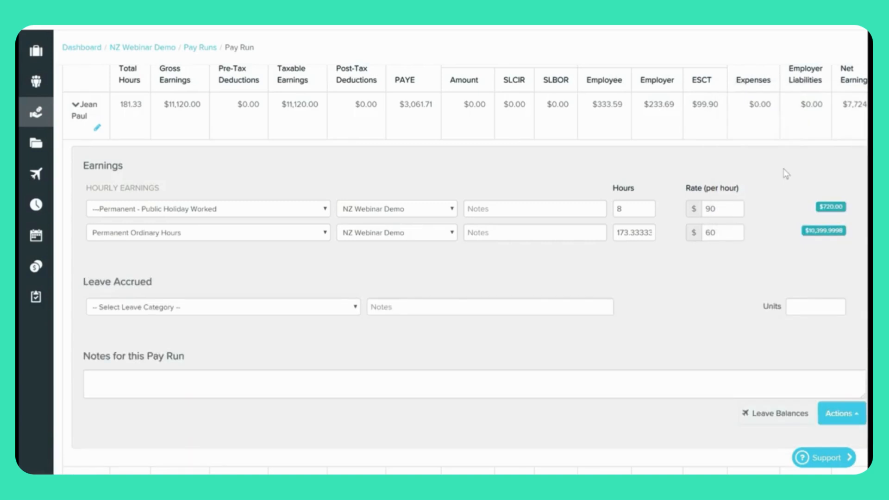
pyautogui.click(321, 309)
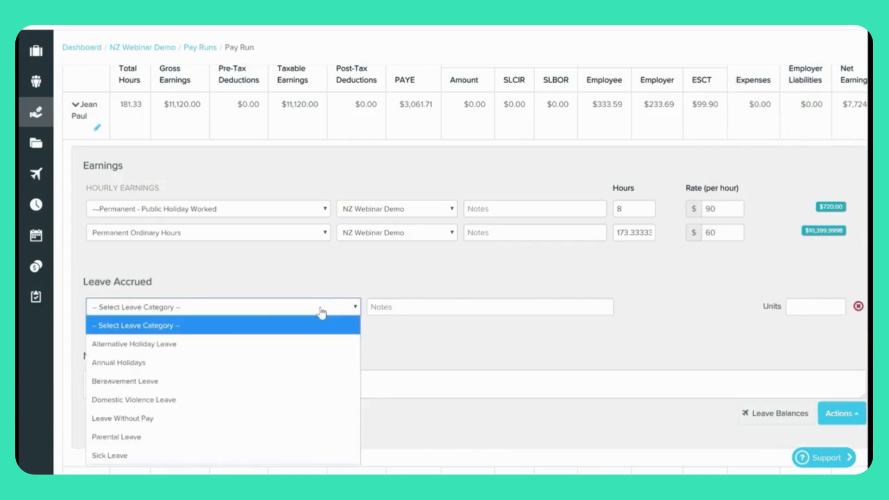
pyautogui.click(211, 343)
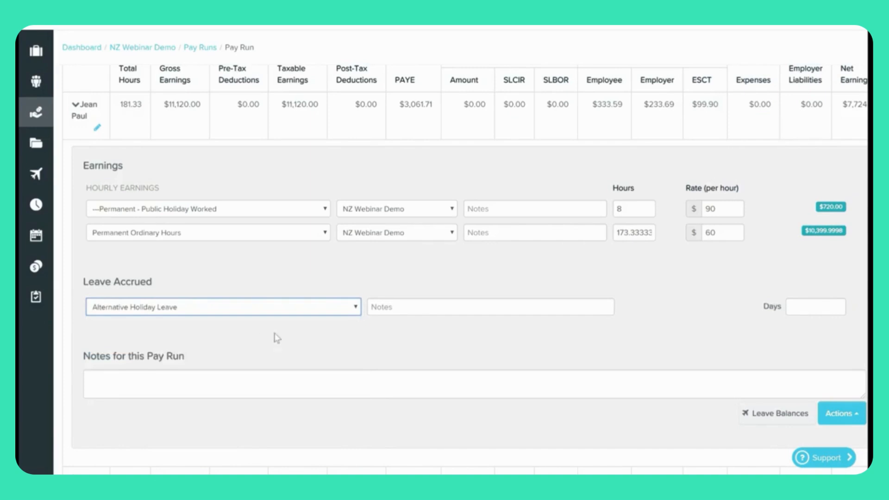
pyautogui.click(816, 307)
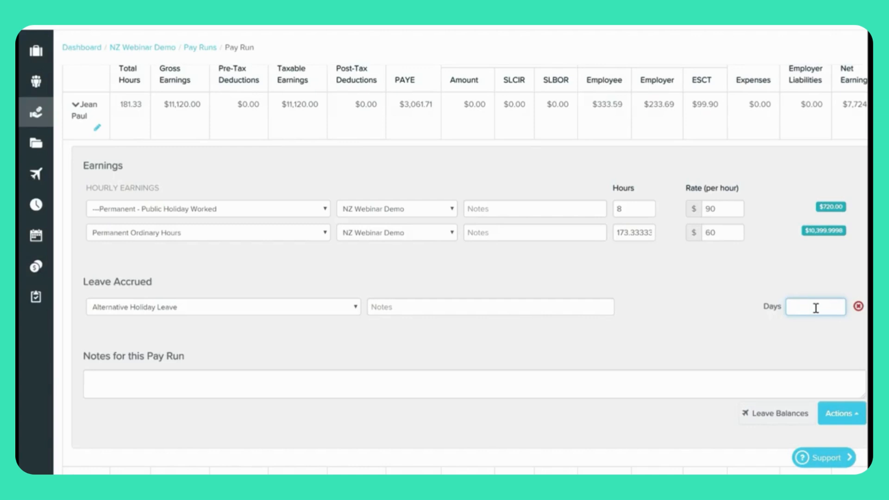
pyautogui.write('1')
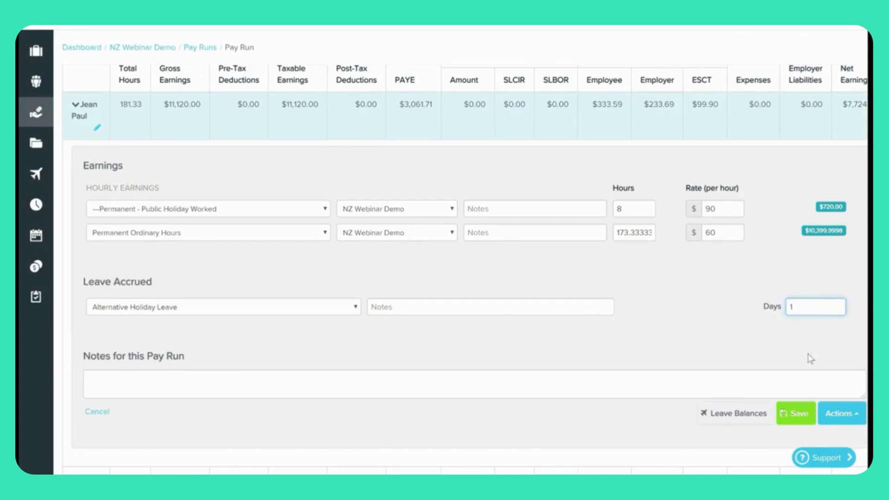
pyautogui.click(802, 417)
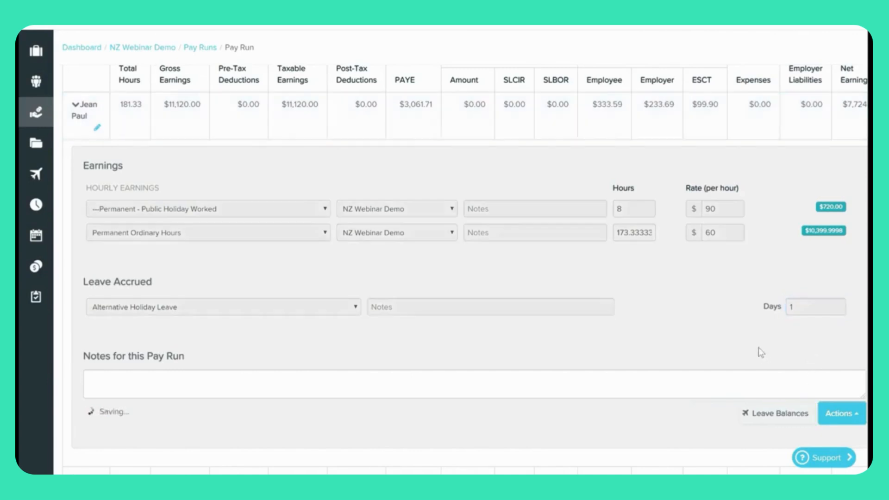
pyautogui.click(779, 413)
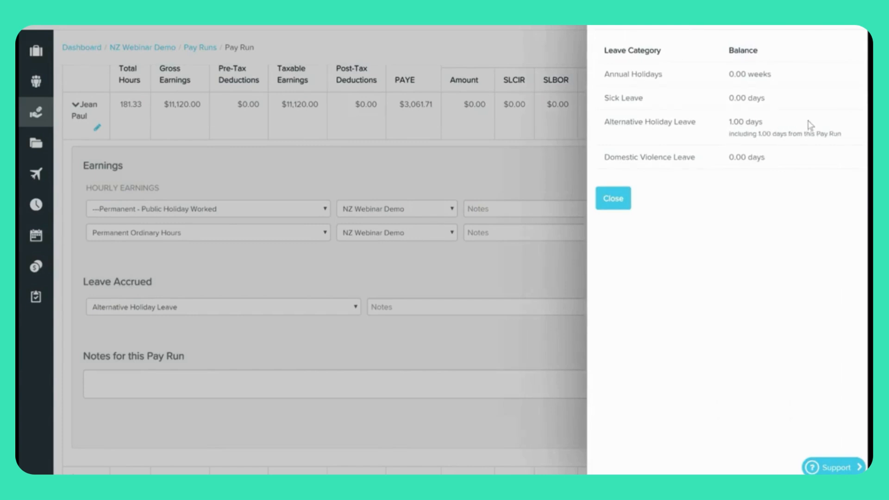
pyautogui.click(613, 204)
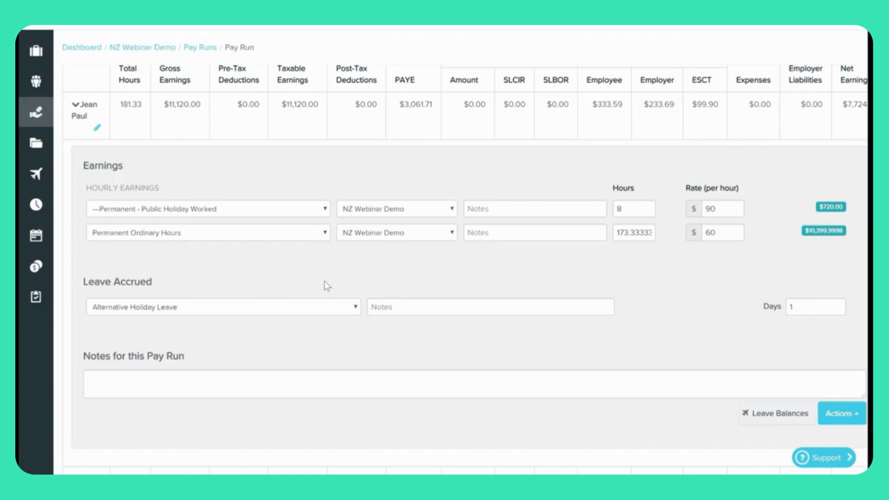
pyautogui.scroll(4, 327, 285)
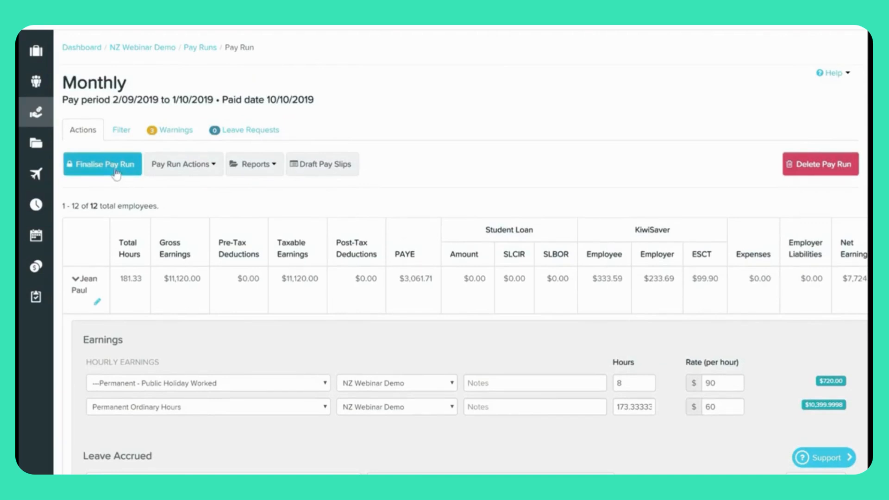
# Start finalising the monthly pay run and schedule pay slips to publish at 12:00 AM on 10/10/2019.
pyautogui.click(115, 170)
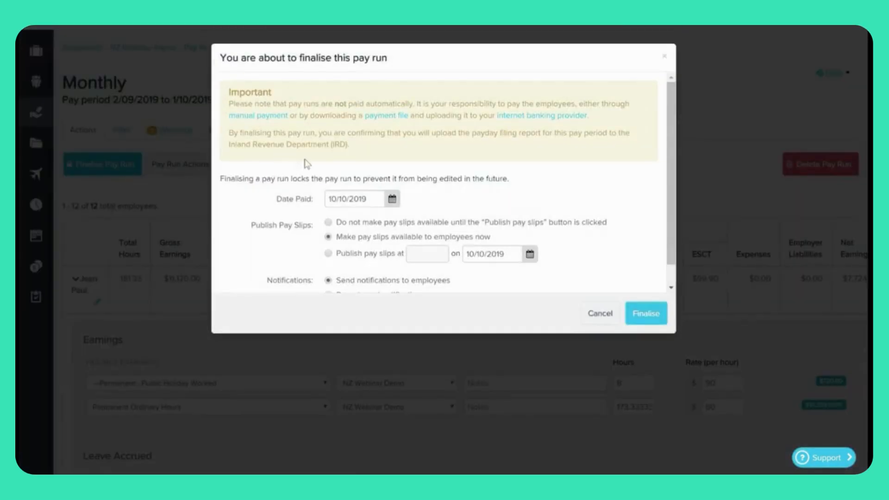
pyautogui.scroll(-1, 533, 195)
pyautogui.scroll(-3, 533, 196)
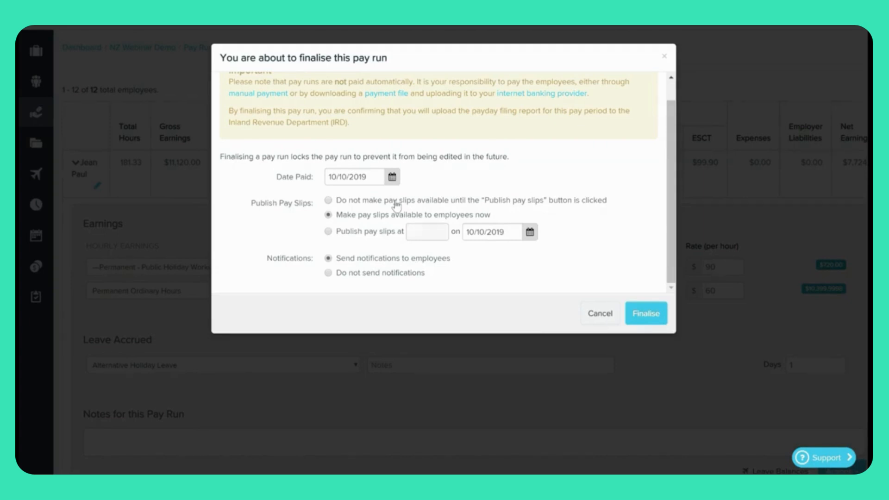
pyautogui.click(396, 202)
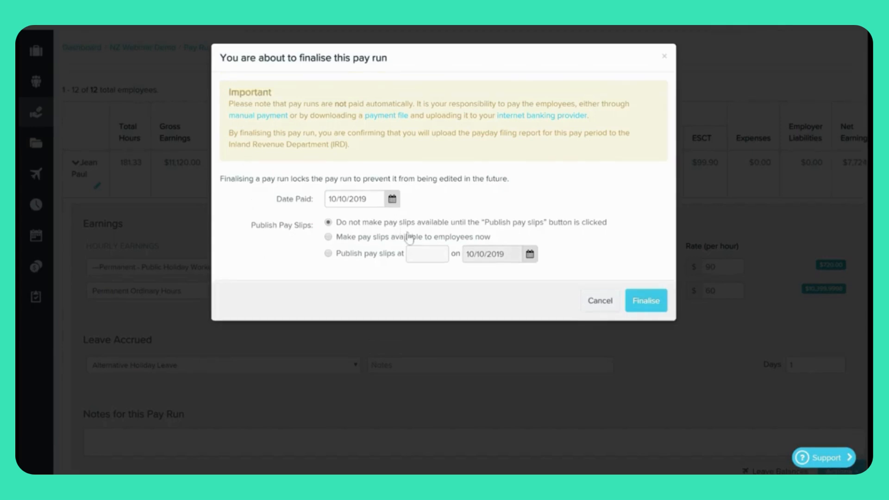
pyautogui.click(383, 242)
pyautogui.scroll(-1, 383, 241)
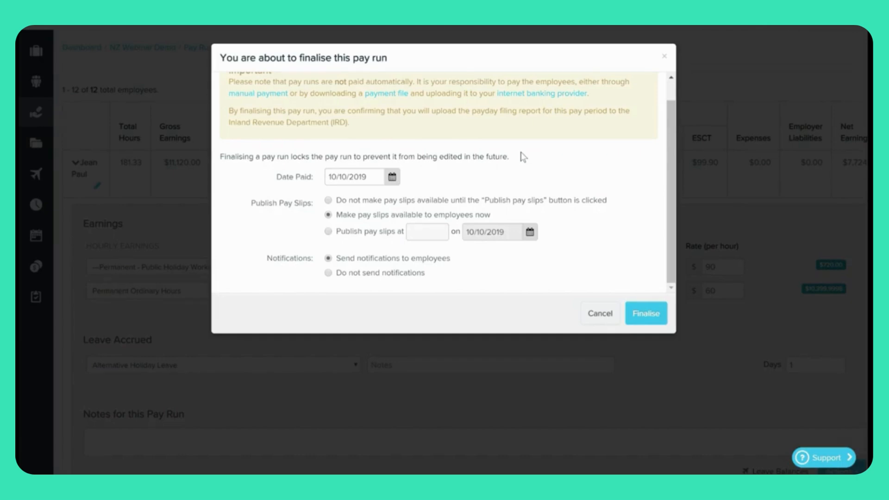
pyautogui.click(378, 232)
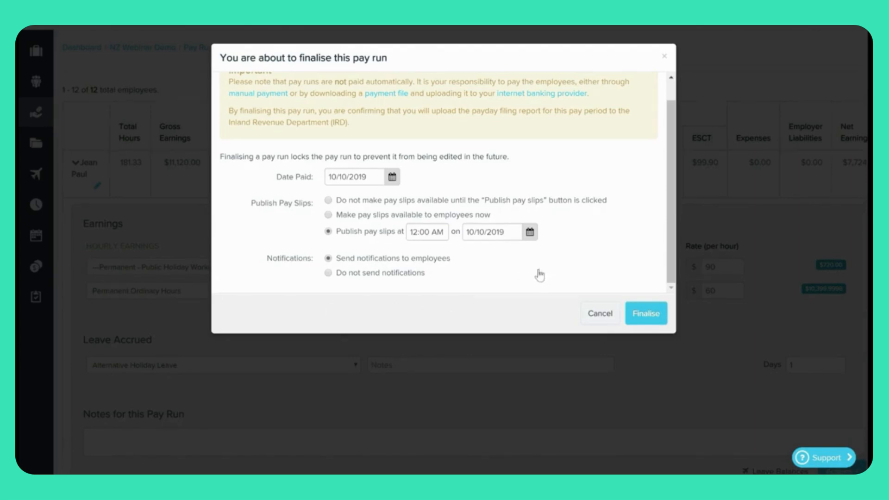
# Finalise the monthly pay run, holding pay slips until they are published manually.
pyautogui.click(347, 216)
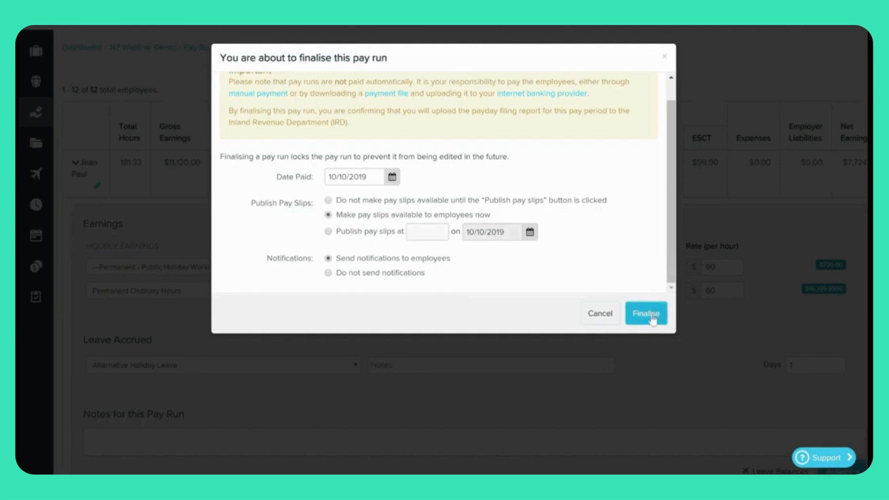
pyautogui.click(328, 201)
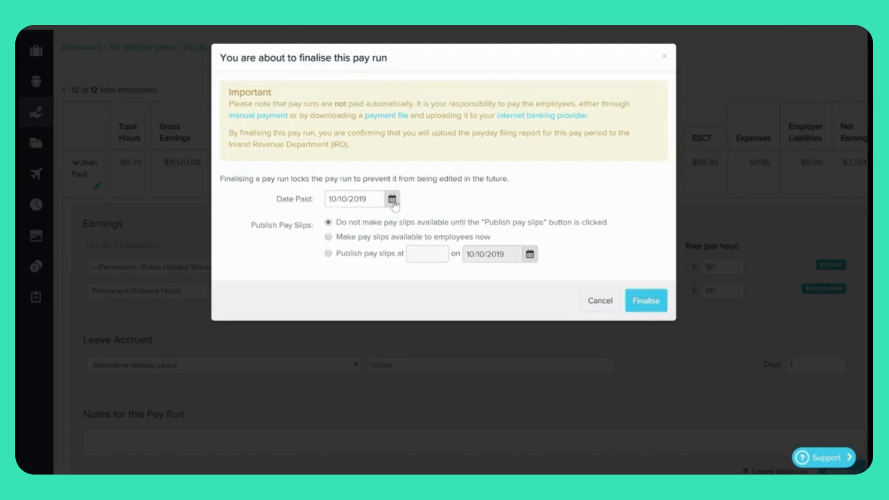
pyautogui.click(647, 302)
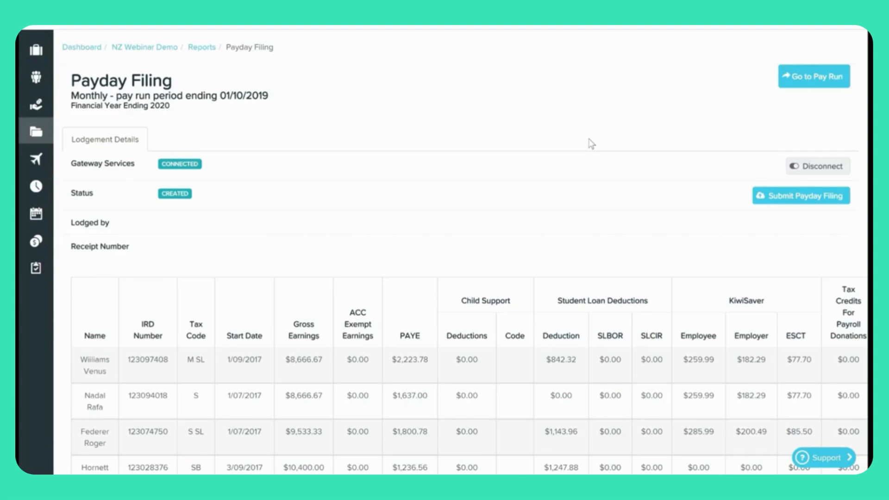
# Review each employee's tax code, gross earnings, PAYE, student loan and KiwiSaver in the Payday Filing report.
pyautogui.scroll(-6, 609, 250)
pyautogui.scroll(-2, 609, 250)
pyautogui.scroll(4, 608, 282)
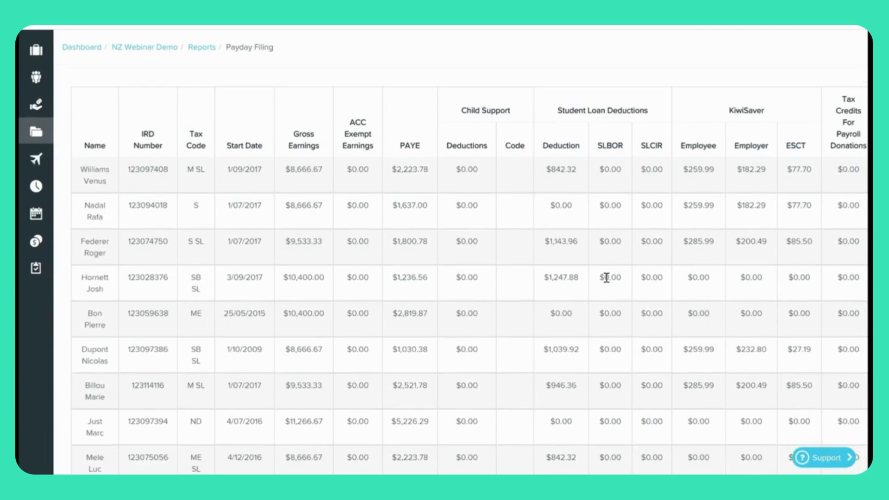
pyautogui.scroll(4, 607, 277)
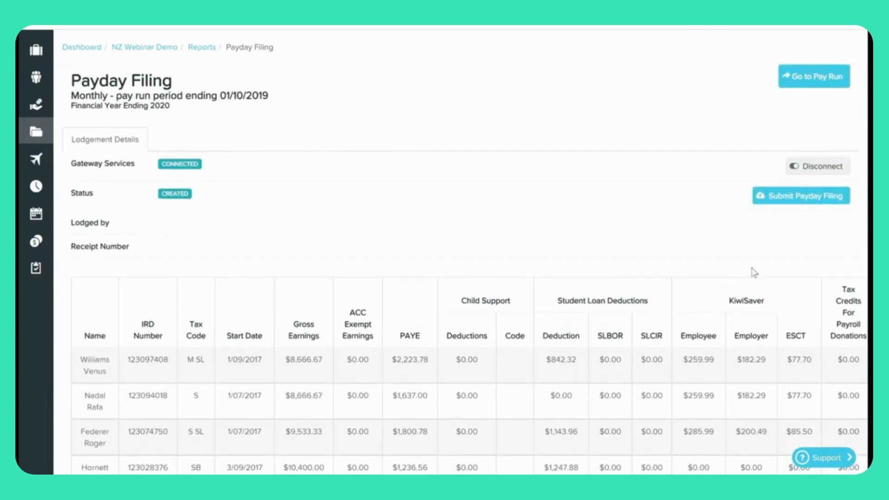
# Submit the payday filing to IRD and check it for a status update.
pyautogui.click(808, 199)
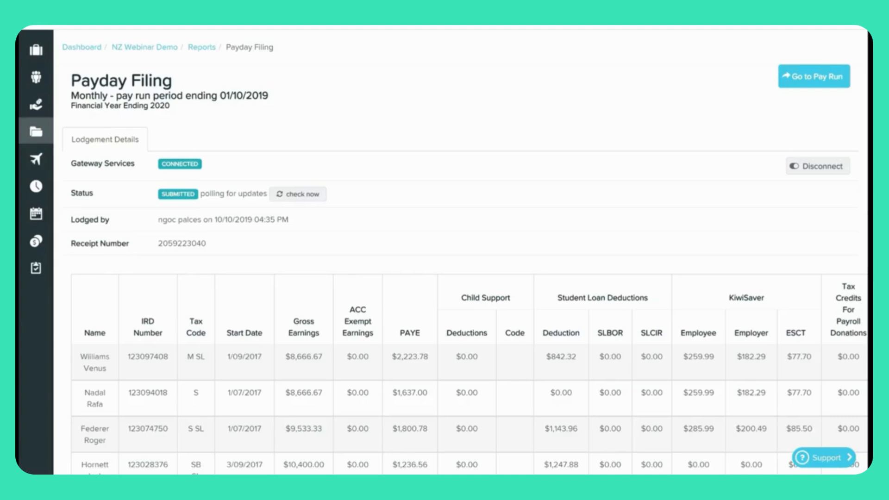
pyautogui.click(323, 199)
# Unlock the finalised Monthly pay run with the comment 'making an amendment'.
pyautogui.click(811, 81)
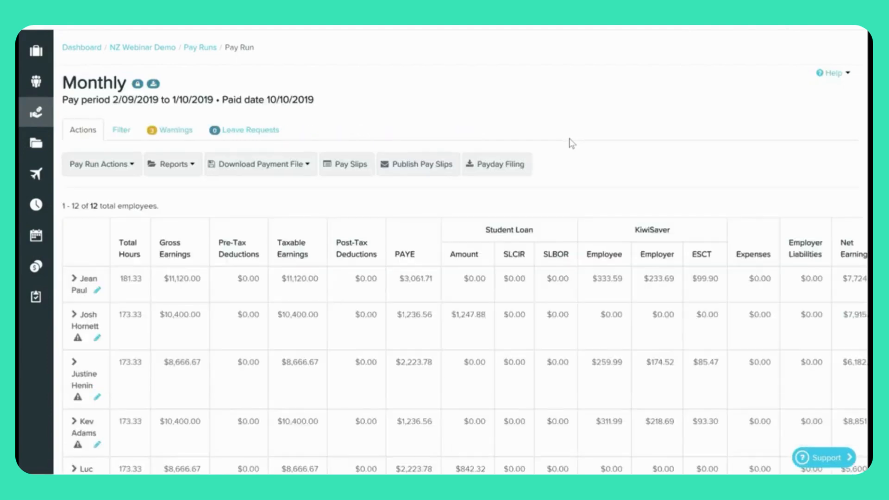
pyautogui.scroll(-1, 573, 144)
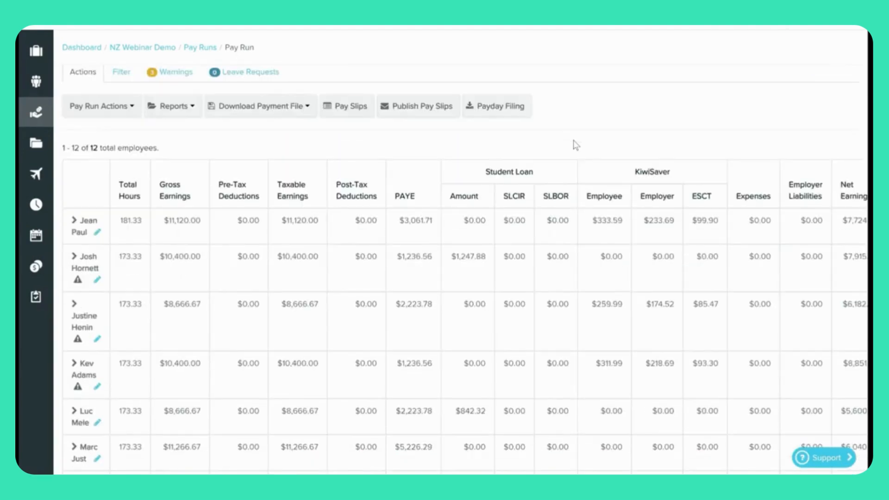
pyautogui.click(130, 111)
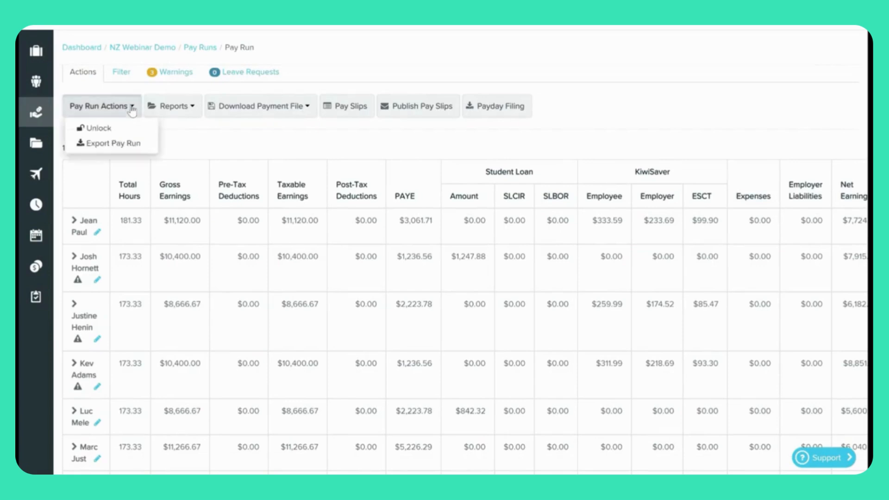
pyautogui.click(108, 130)
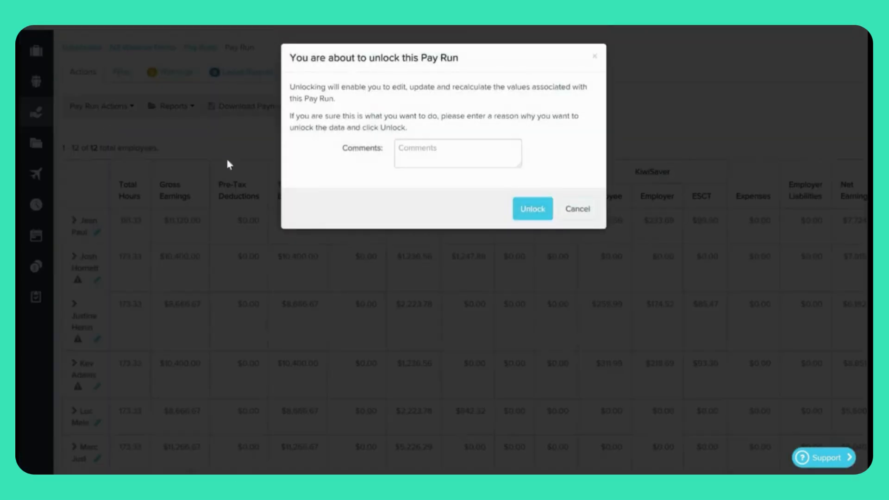
pyautogui.click(420, 154)
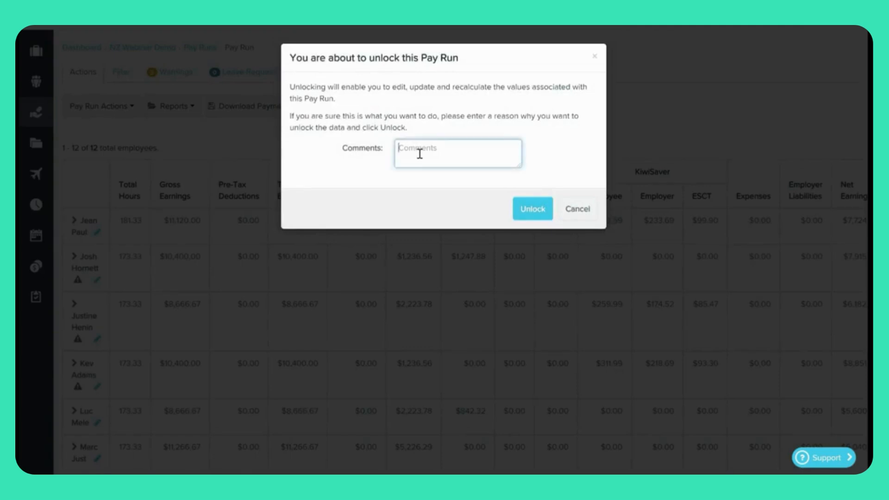
pyautogui.write('making an emand')
pyautogui.press('BackSpace')
pyautogui.press('BackSpace')
pyautogui.press('BackSpace')
pyautogui.press('BackSpace')
pyautogui.press('BackSpace')
pyautogui.press('BackSpace')
pyautogui.write('amendment')
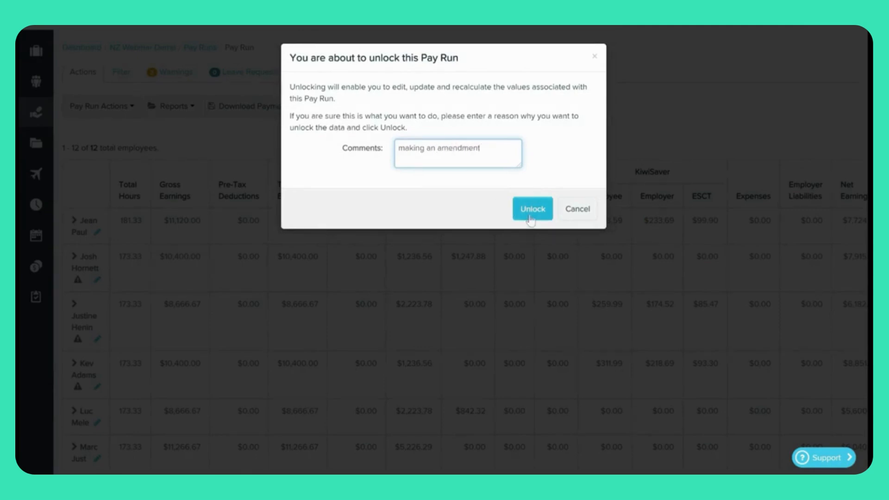
pyautogui.click(528, 214)
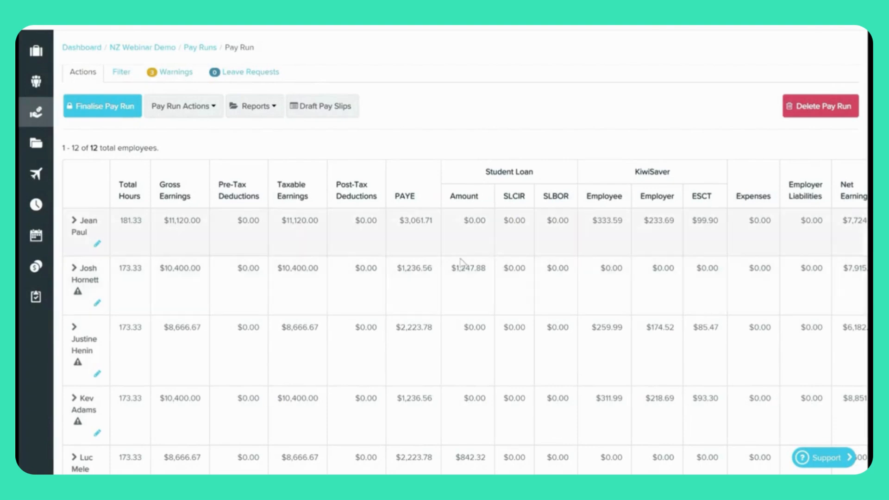
# Change the first employee's Public Holiday Worked hours from 8 to 5 at $90 and save.
pyautogui.click(74, 222)
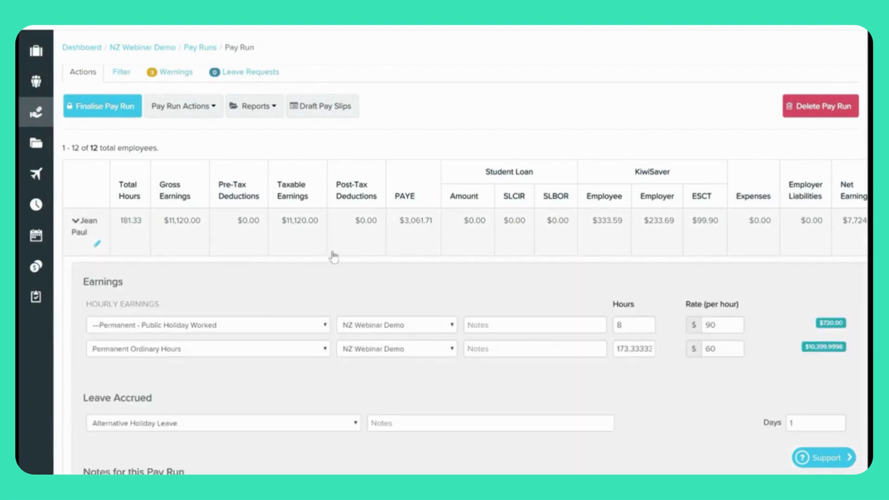
pyautogui.scroll(-2, 333, 255)
pyautogui.scroll(-1, 334, 256)
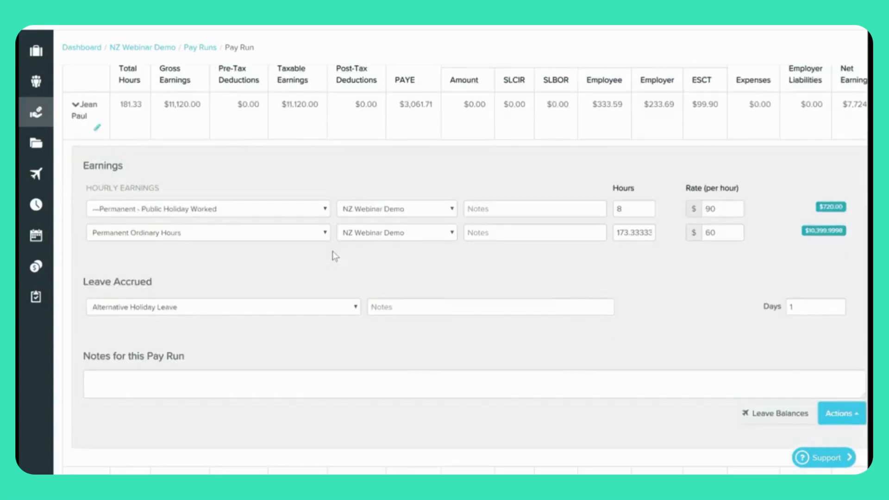
pyautogui.doubleClick(620, 209)
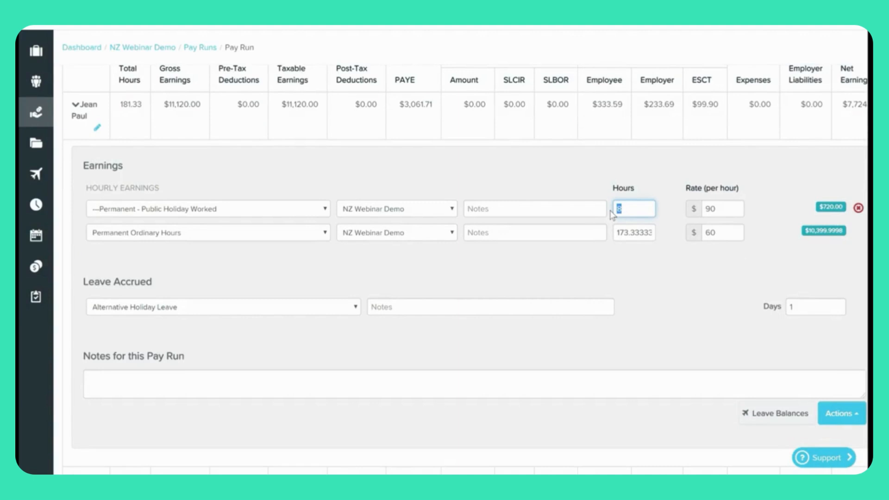
pyautogui.write('5')
pyautogui.press('Tab')
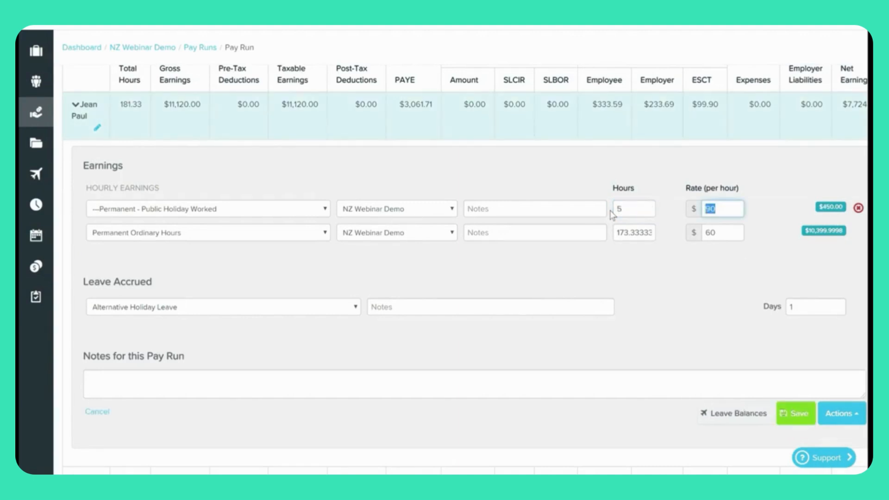
pyautogui.click(657, 290)
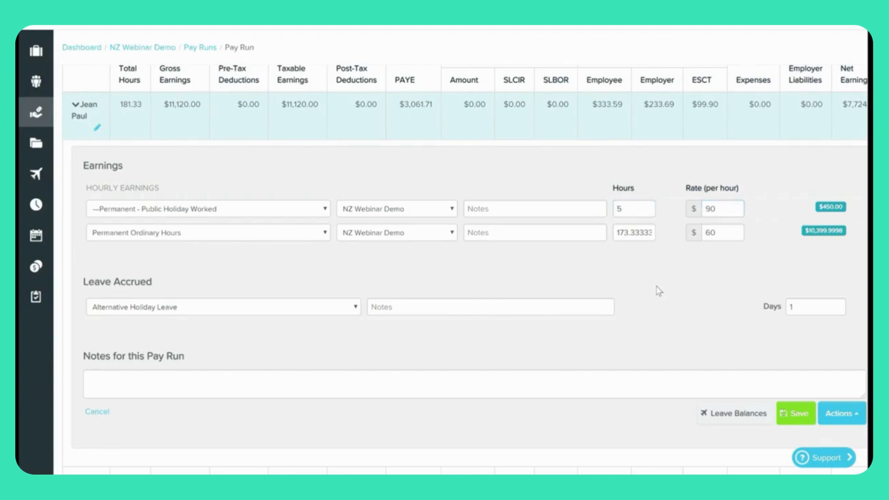
pyautogui.scroll(-2, 659, 290)
pyautogui.click(795, 356)
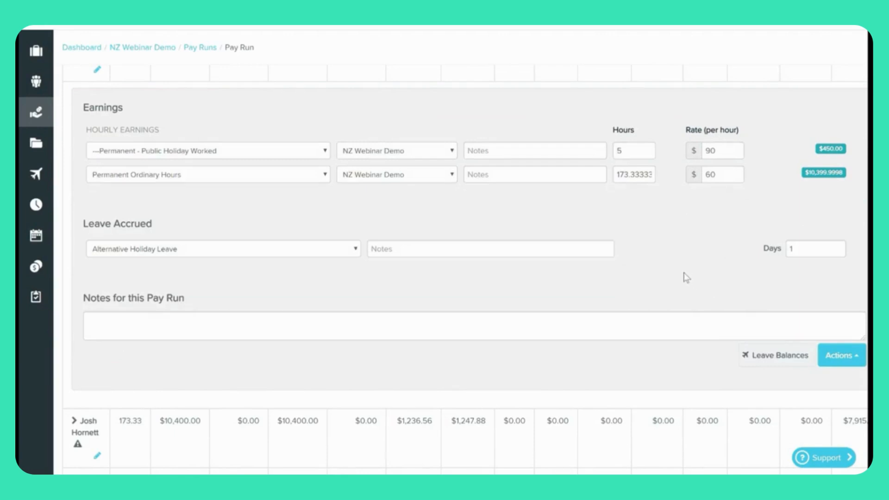
pyautogui.scroll(5, 686, 278)
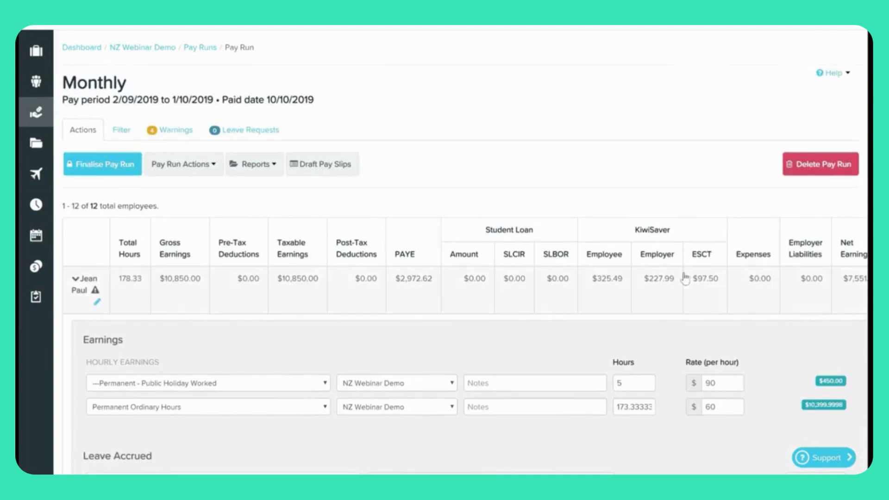
# Re-finalise the Monthly pay run with the default publish option and view its payday filing amendment.
pyautogui.click(115, 170)
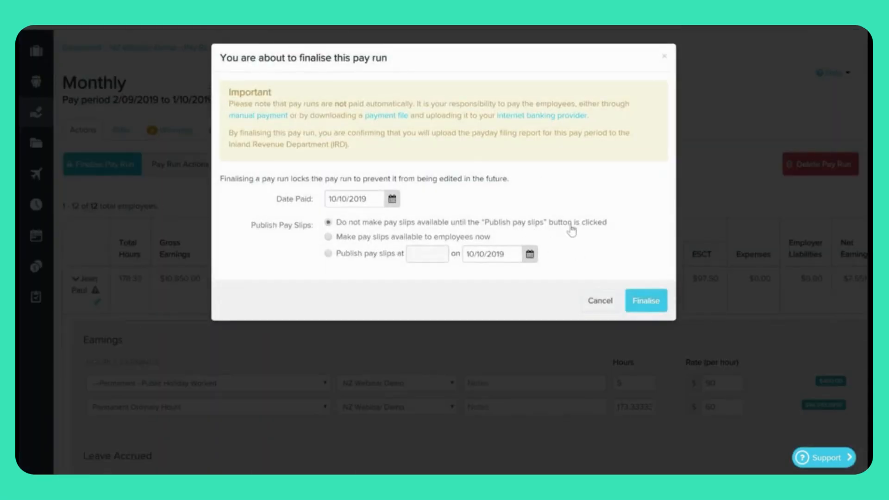
pyautogui.scroll(-5, 572, 230)
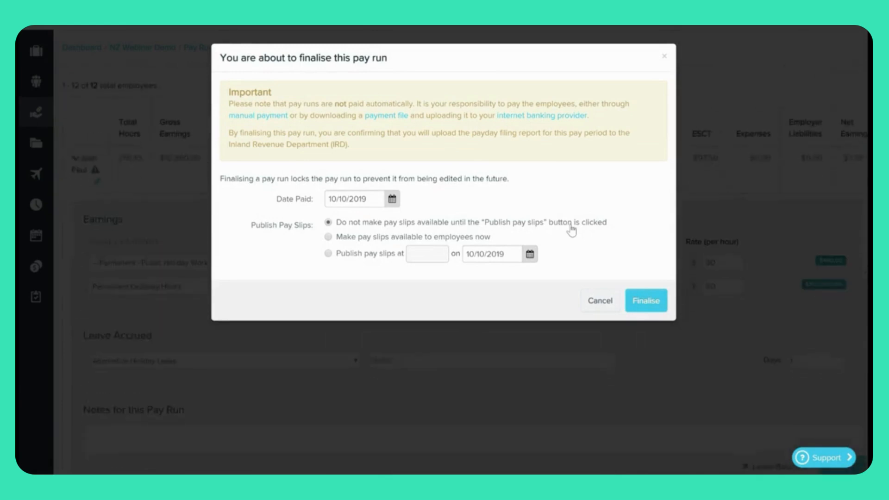
pyautogui.click(647, 307)
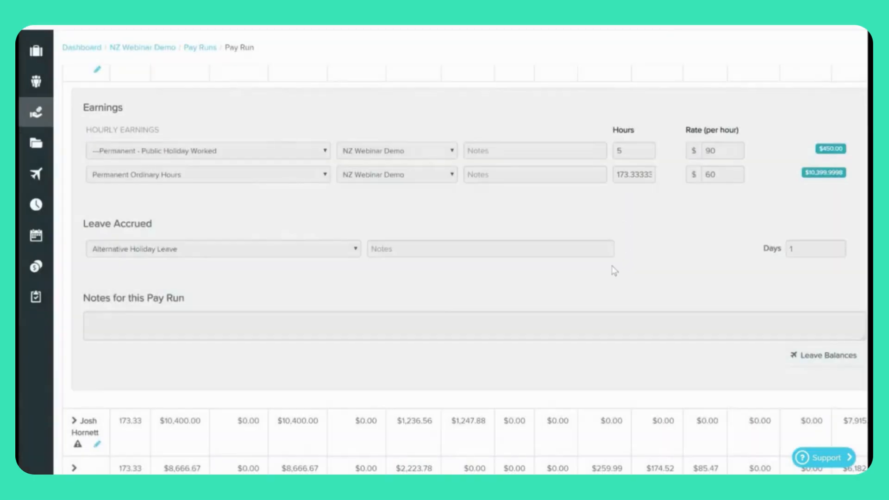
pyautogui.scroll(5, 615, 271)
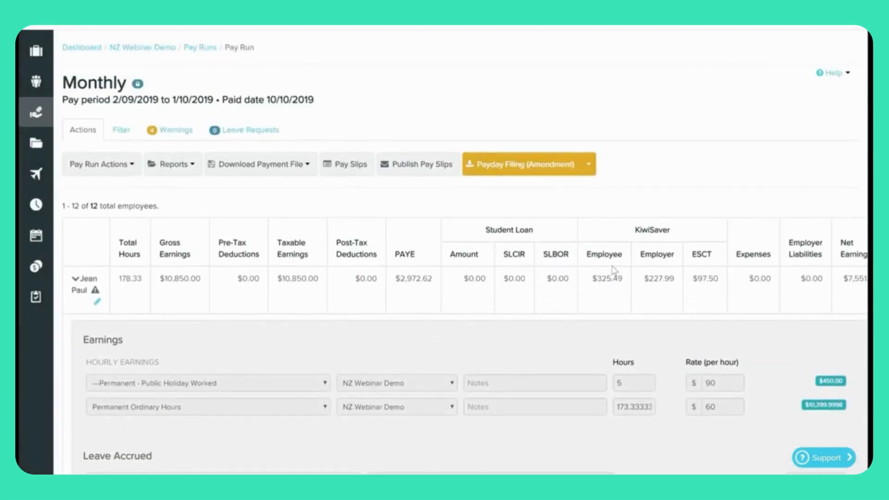
pyautogui.click(531, 170)
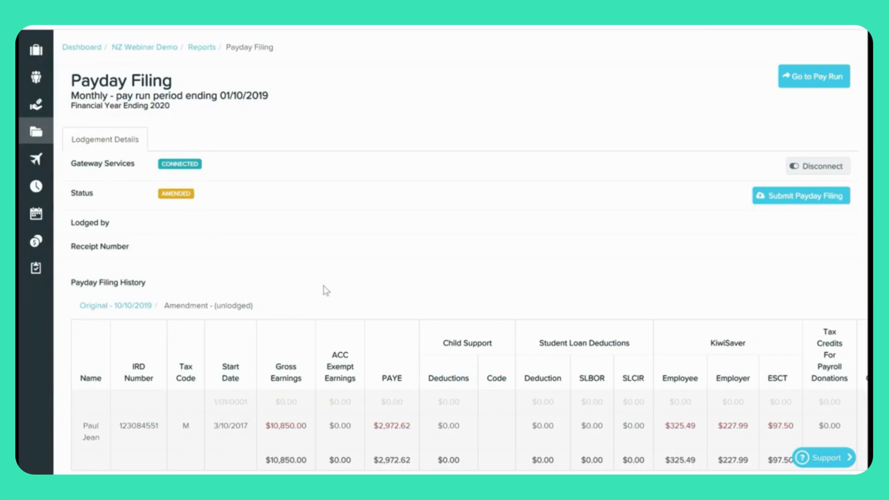
# Review the amendment's figures, then view the original filing lodged 10/10/2019.
pyautogui.scroll(-1, 326, 291)
pyautogui.scroll(-1, 326, 291)
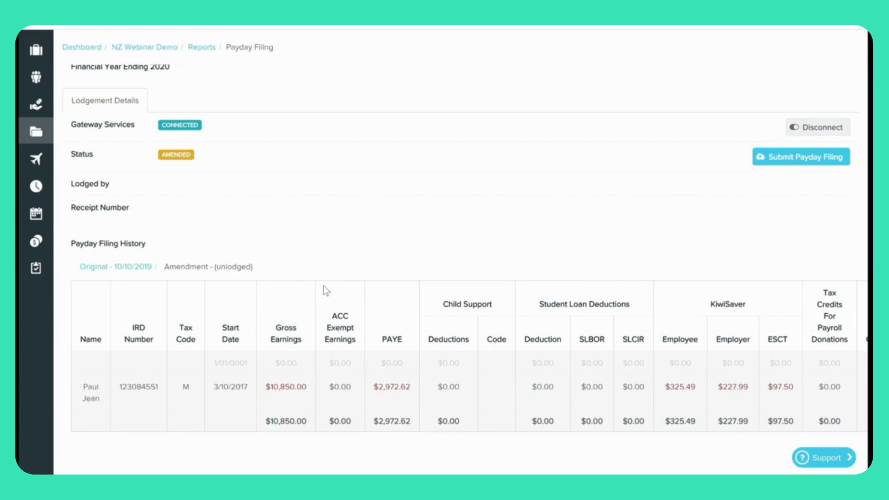
pyautogui.scroll(2, 324, 290)
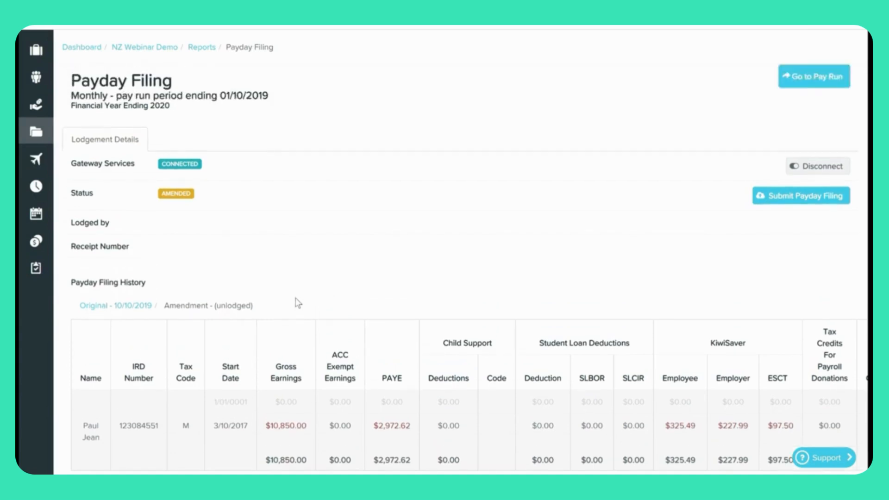
pyautogui.click(134, 307)
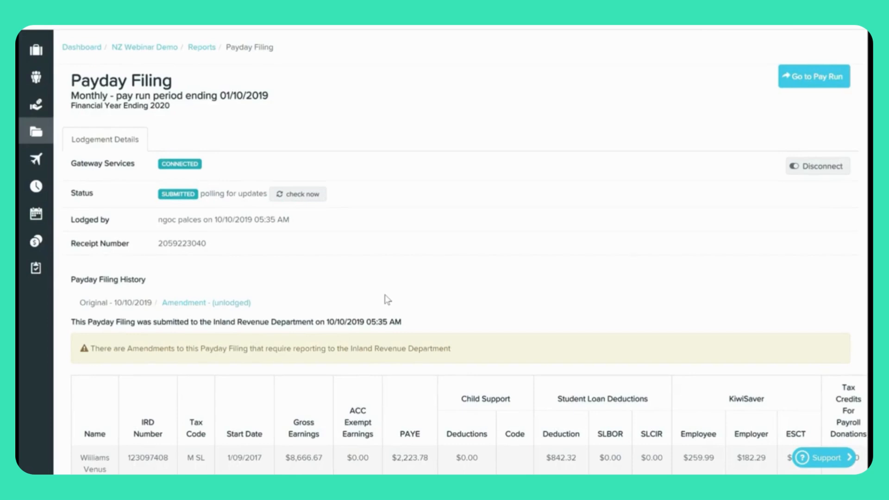
# Compare the original filing, then submit the amendment ($10,850.00 gross, $2,972.62 PAYE) to IRD.
pyautogui.scroll(-1, 388, 299)
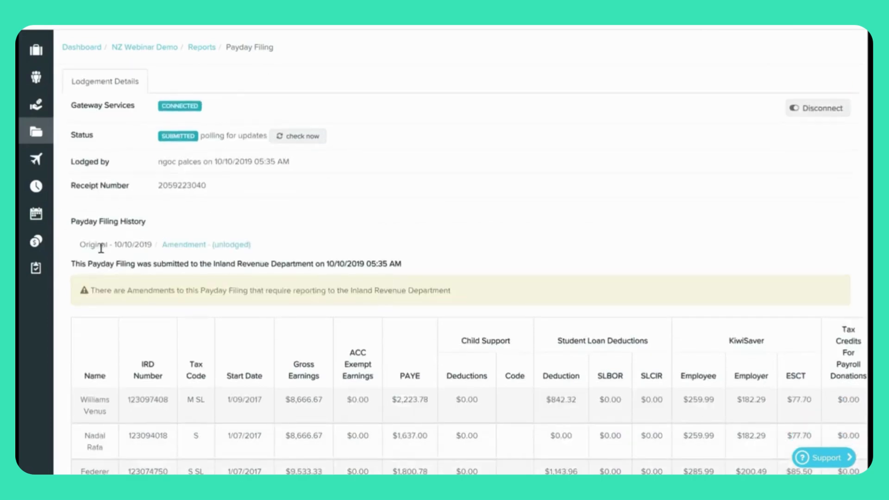
pyautogui.scroll(-5, 482, 294)
pyautogui.scroll(-4, 482, 293)
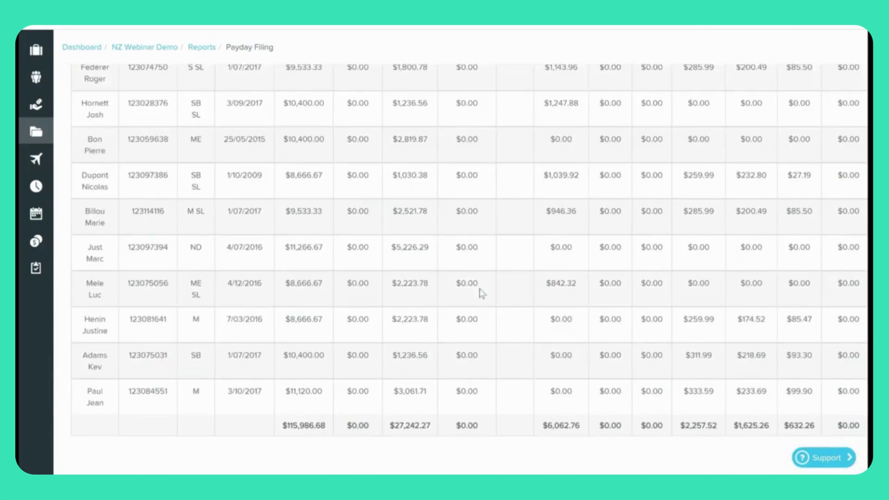
pyautogui.scroll(9, 481, 294)
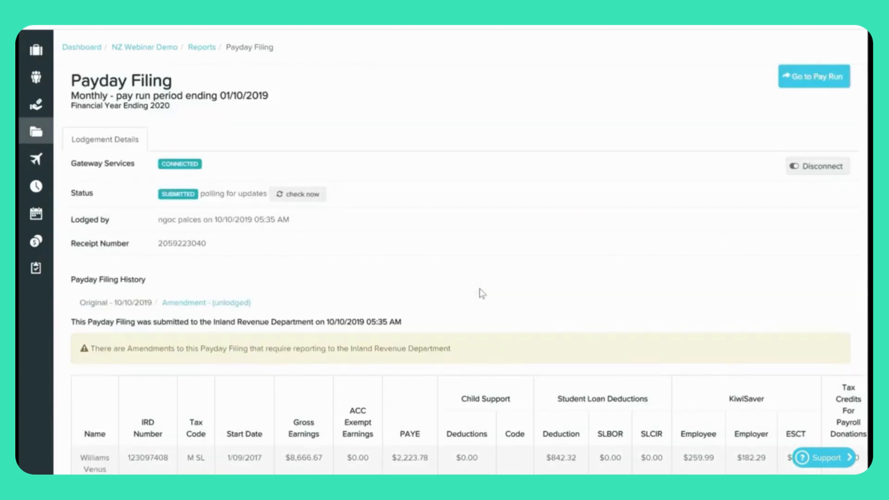
pyautogui.click(199, 303)
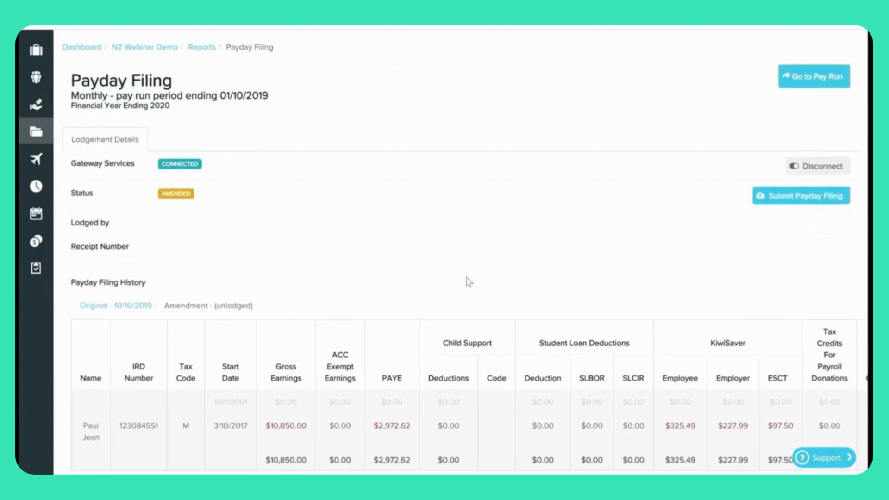
pyautogui.click(802, 197)
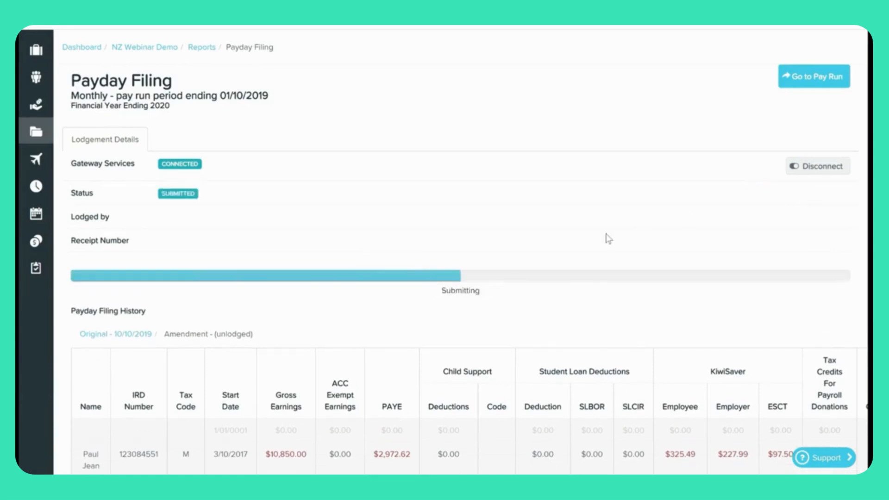